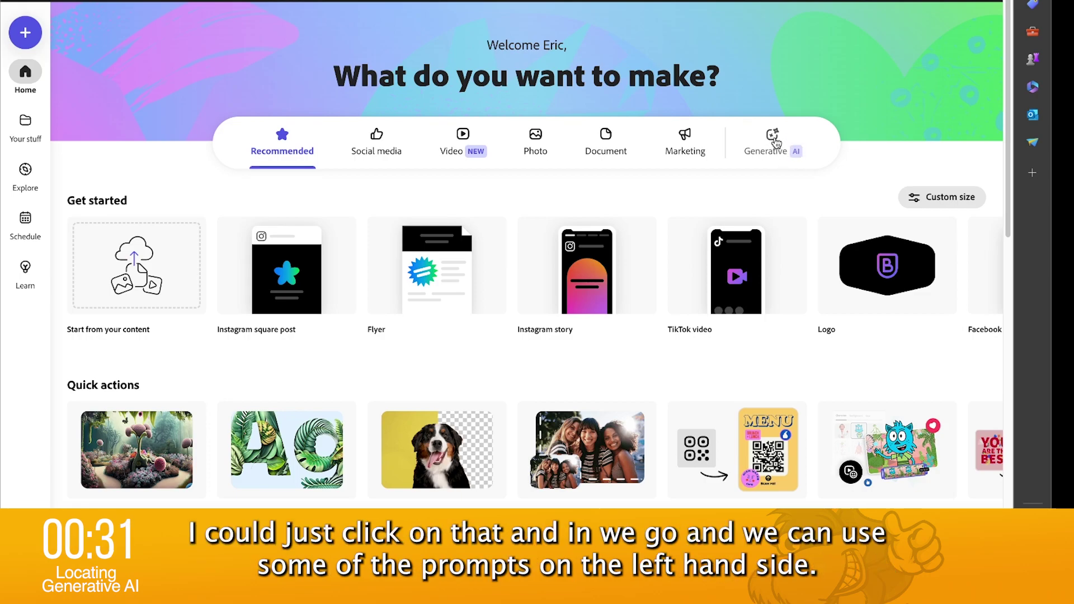
- Look through the home page's Generative AI options, return to the recommended items and open the Text to image quick action
left_click(774, 139)
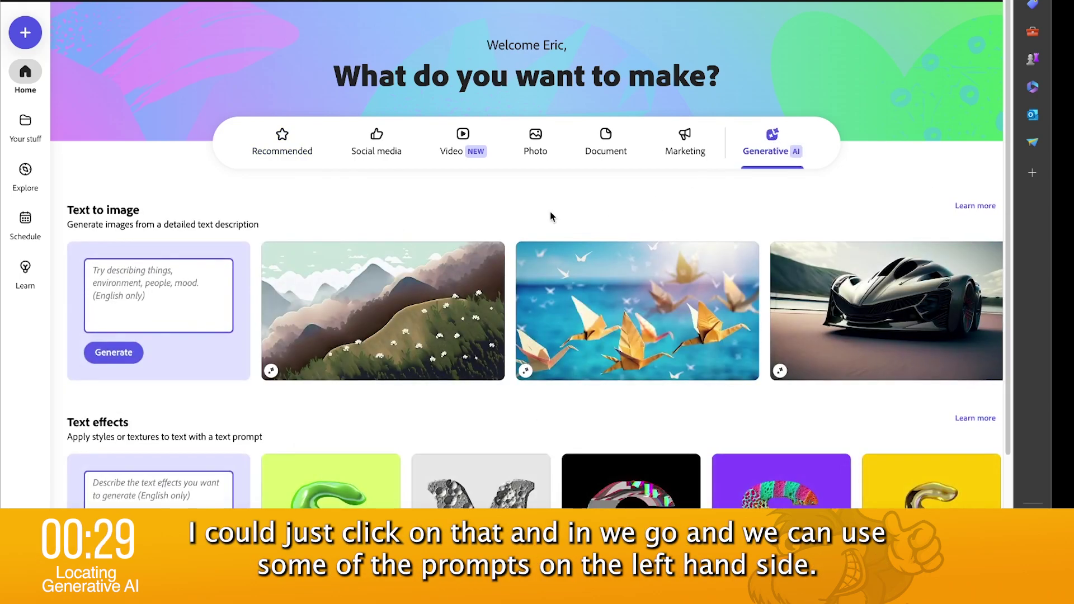
scroll(511, 214, "down", 2)
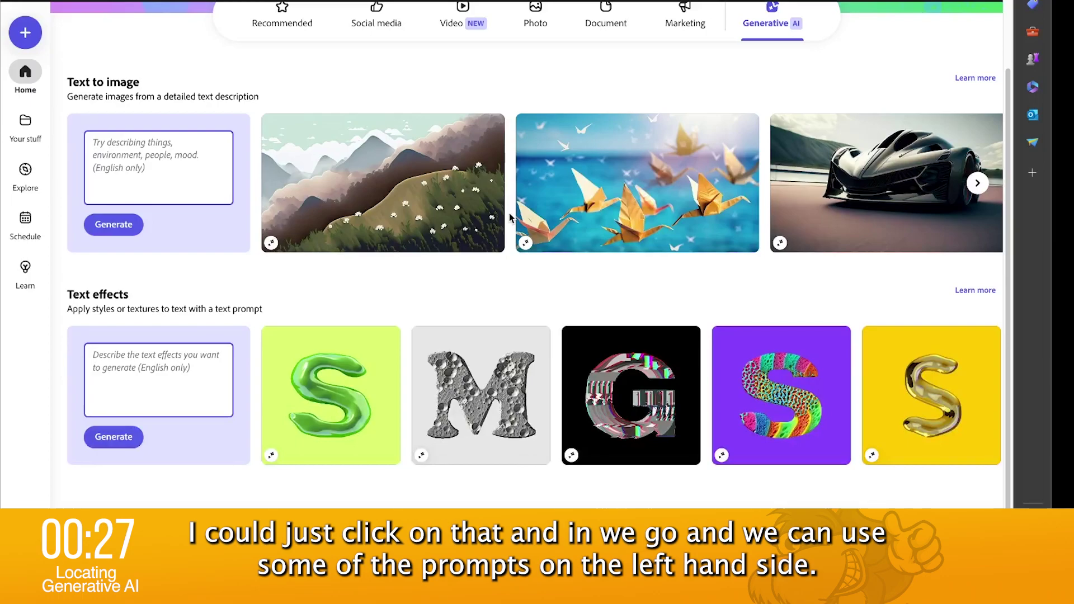
scroll(511, 217, "up", 2)
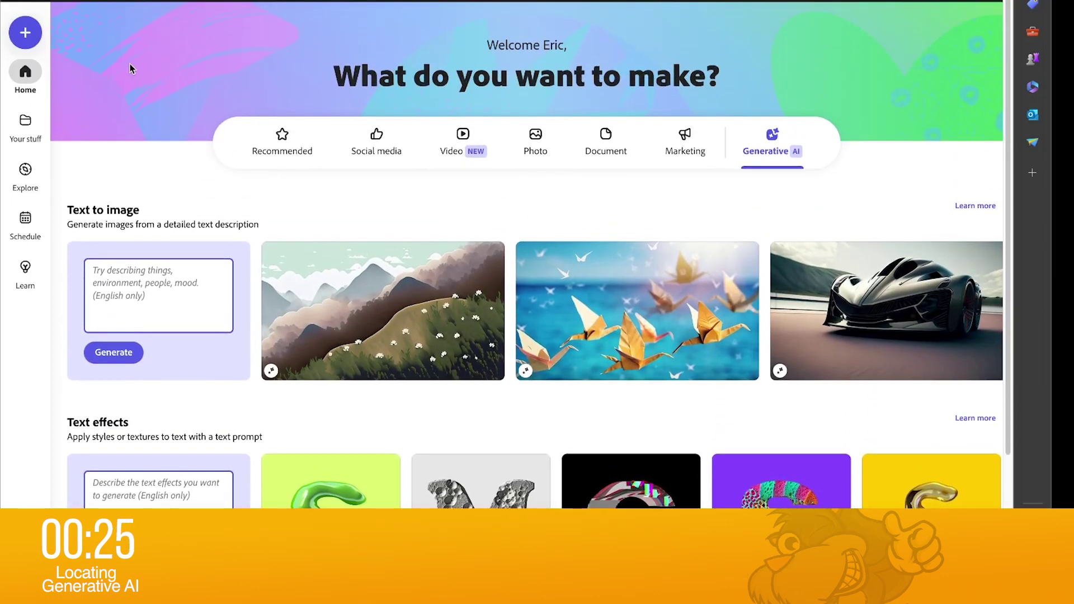
key("alt+Left")
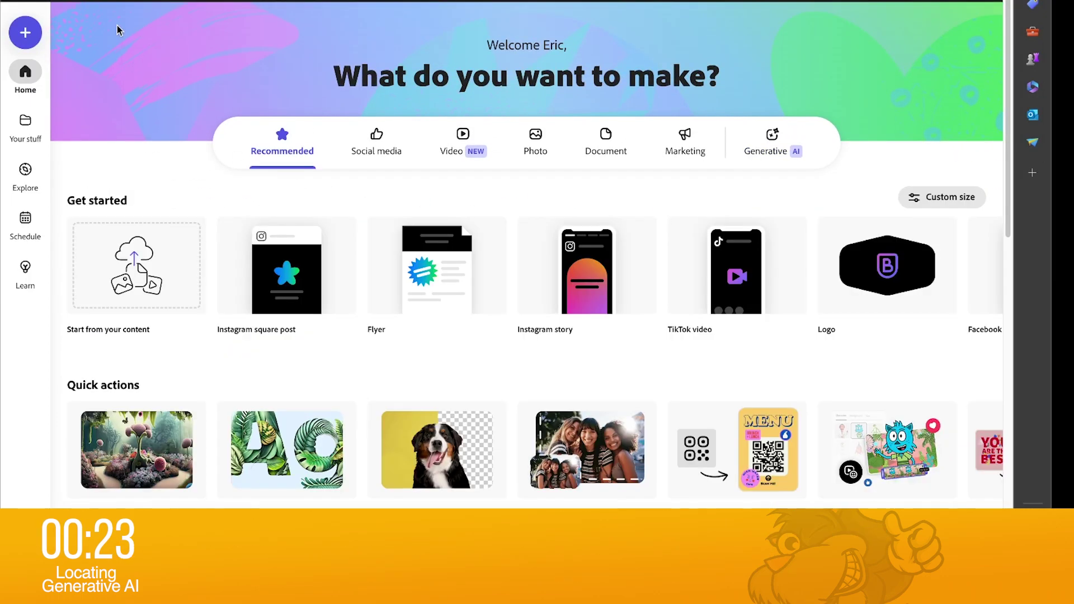
scroll(151, 201, "down", 2)
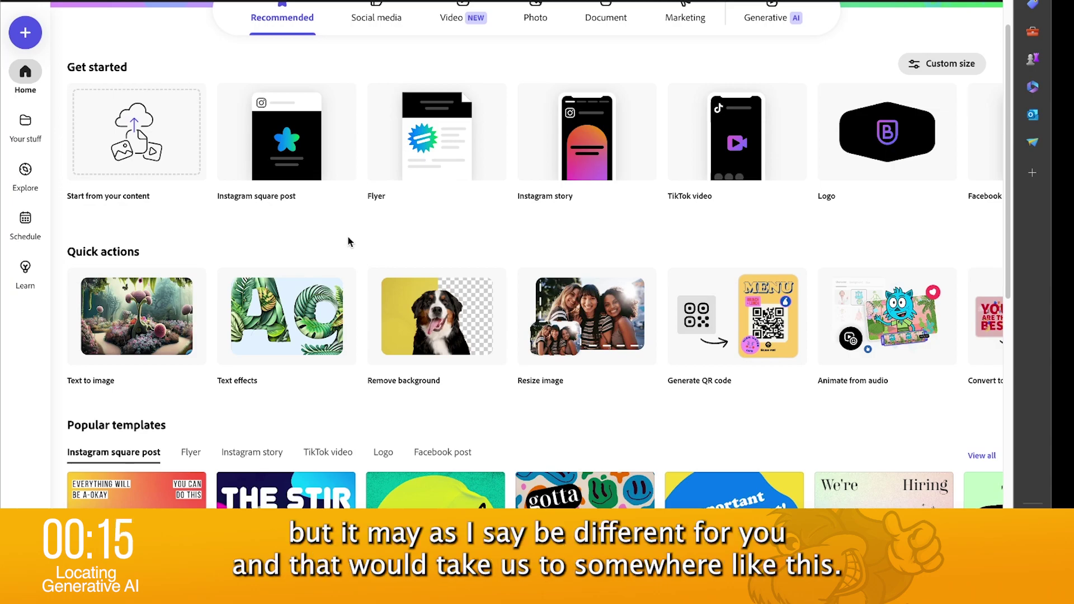
left_click(151, 291)
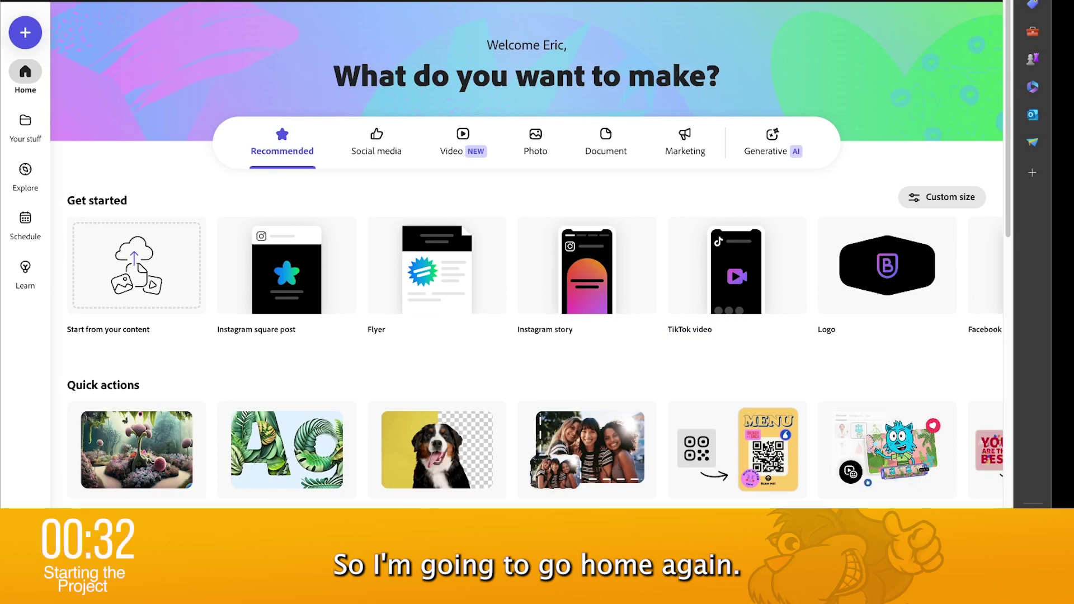
- Create a blank Instagram story from scratch
mouse_move(270, 259)
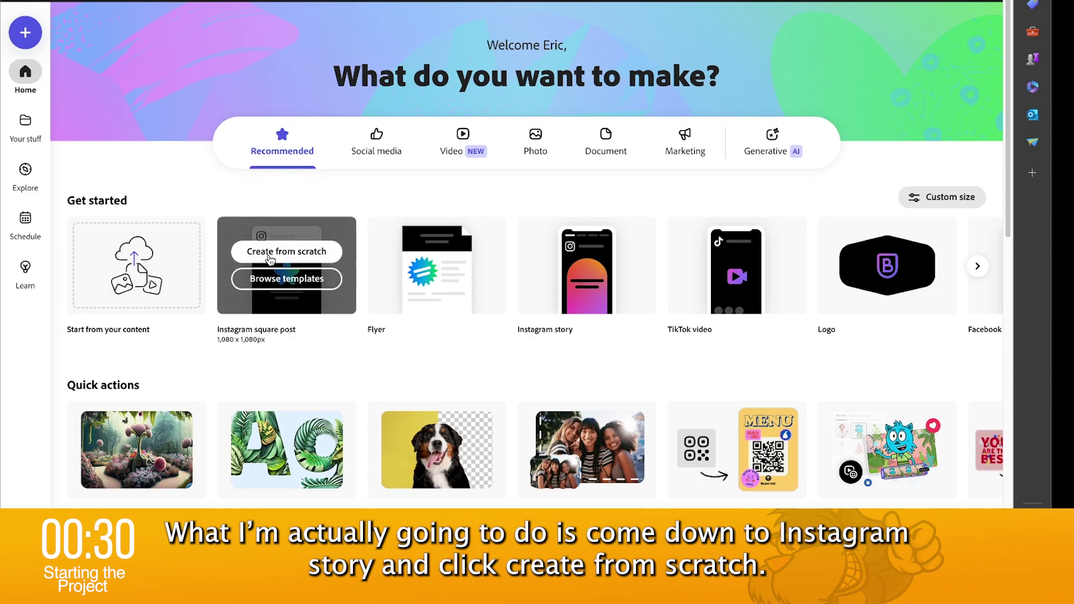
mouse_move(606, 241)
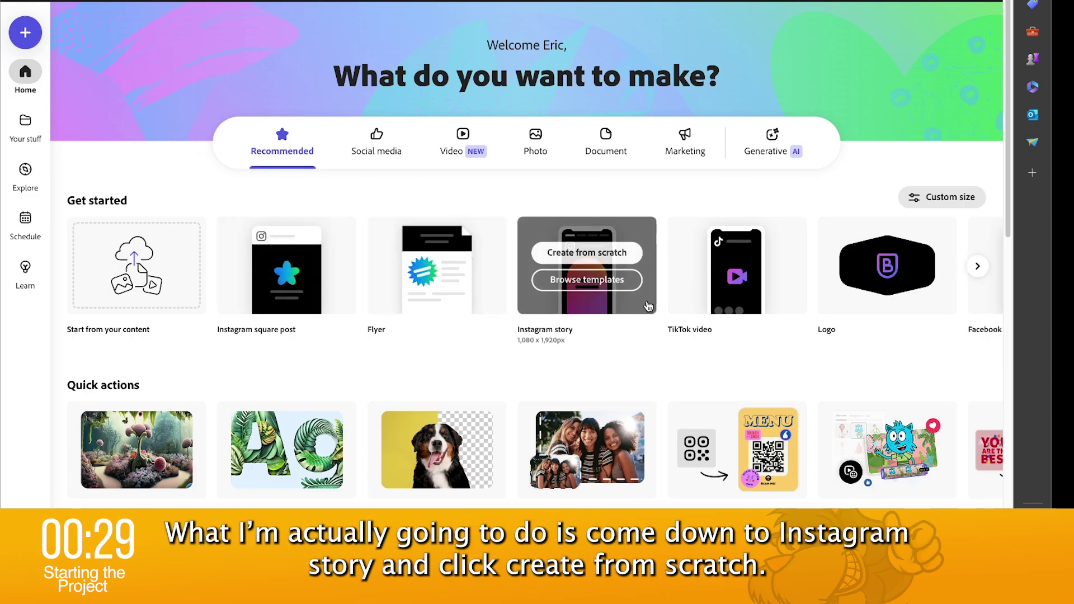
left_click(592, 252)
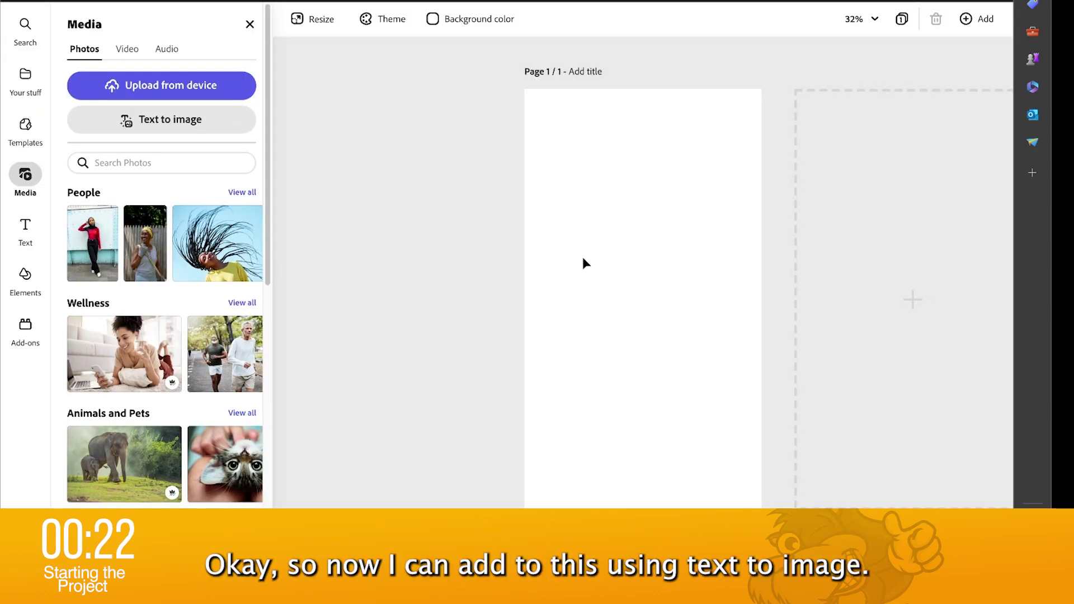
- Insert a Portrait (3:4) text-to-image placeholder and enlarge it to cover the whole page, centred horizontally
left_click(143, 122)
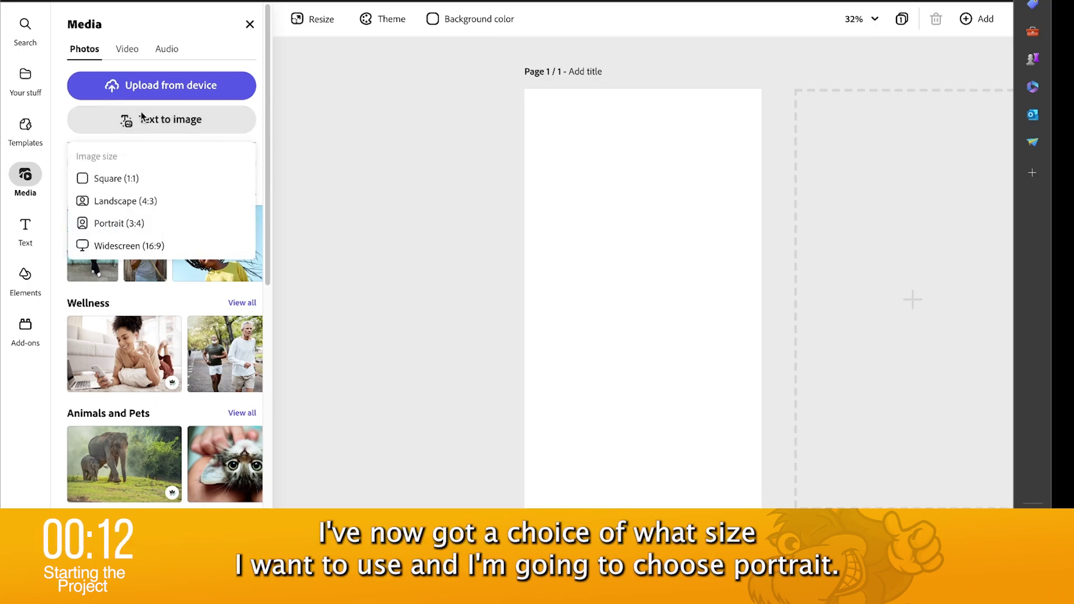
left_click(106, 224)
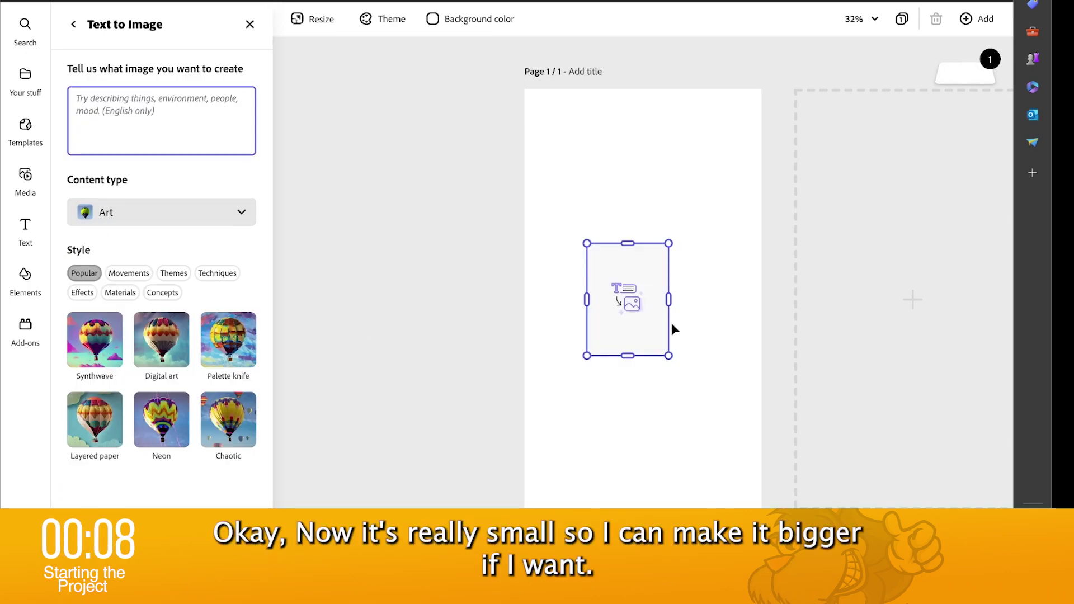
left_click_drag(620, 296, 561, 154)
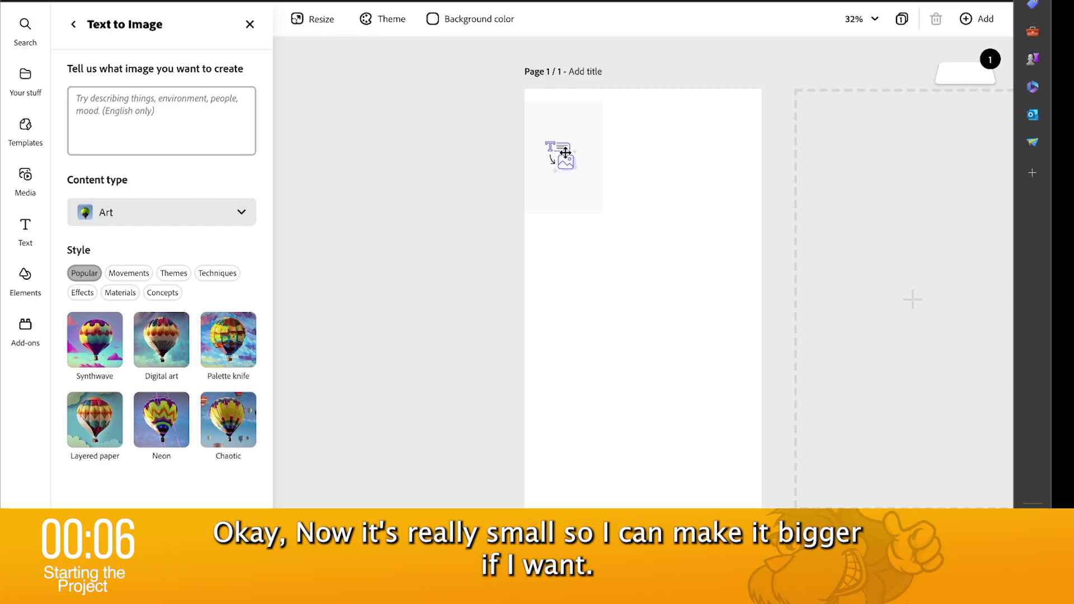
left_click_drag(602, 211, 817, 506)
left_click_drag(657, 435, 644, 423)
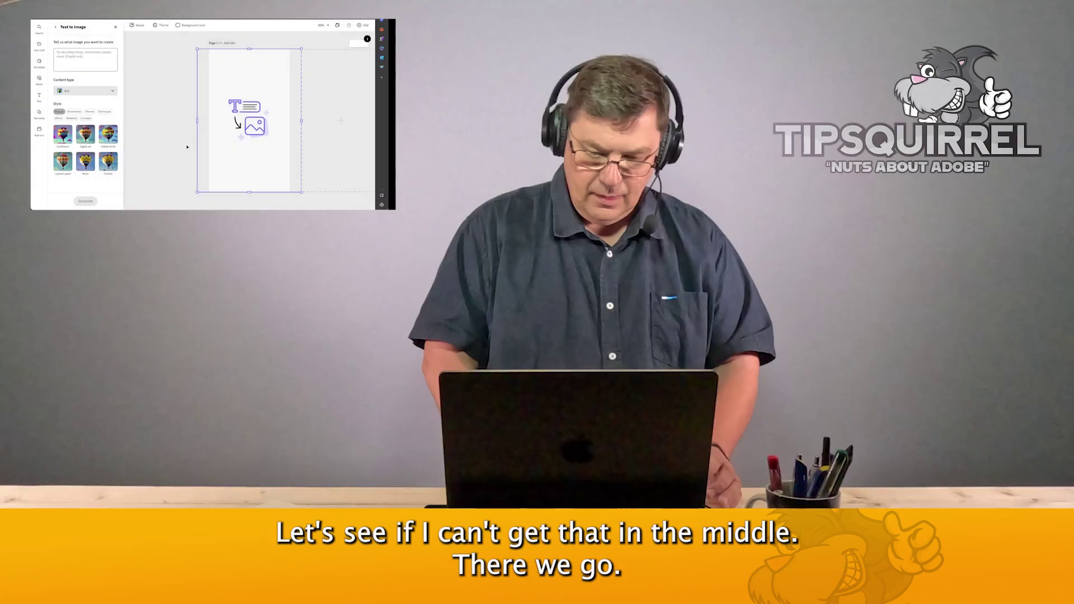
- Generate images from the prompt "An alien drinking coffee in a coffee shop" with the Art content type
left_click(92, 52)
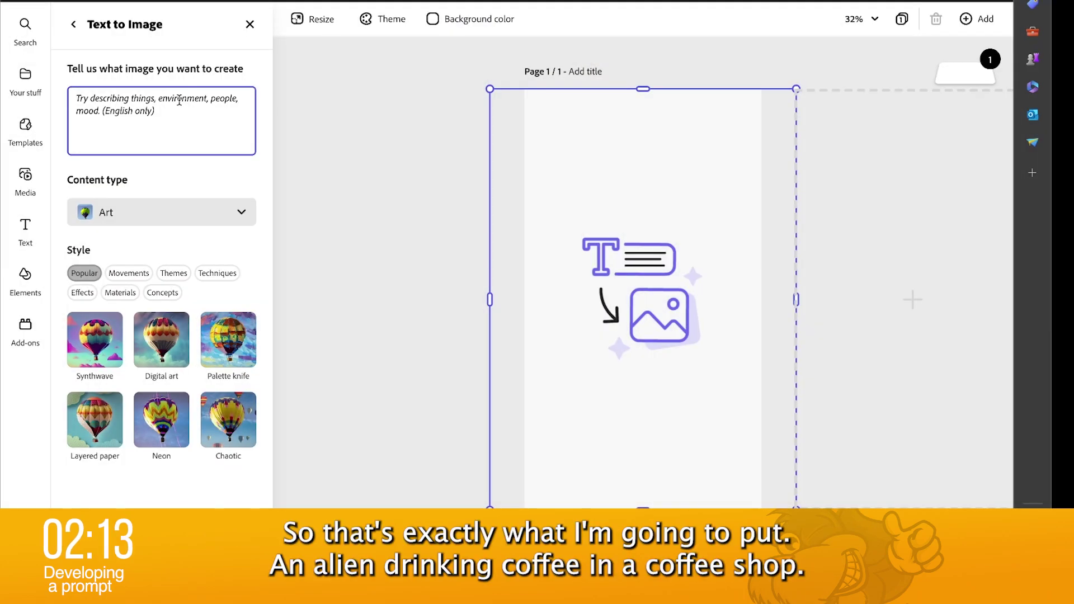
type("An alien drinking coffee in a coffee shop")
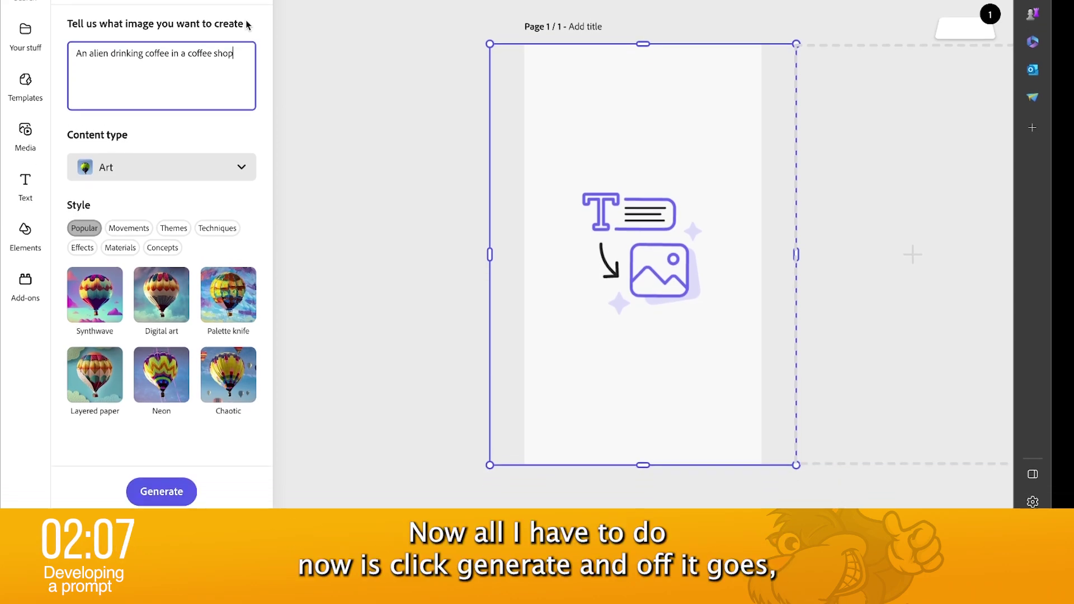
left_click(156, 483)
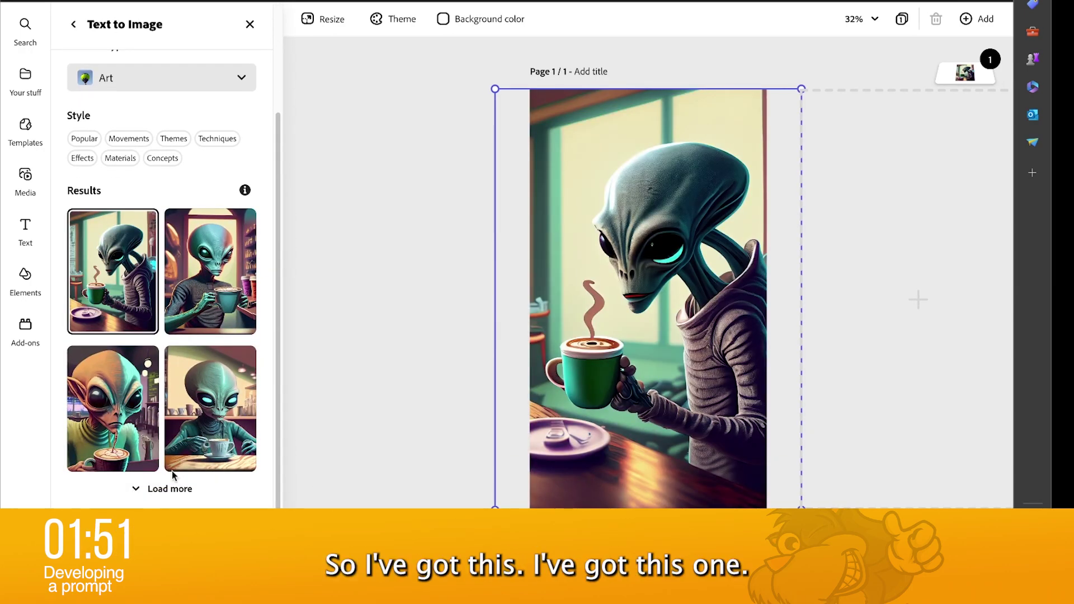
- Preview the second, third and fourth generated alien images on the page
left_click(224, 280)
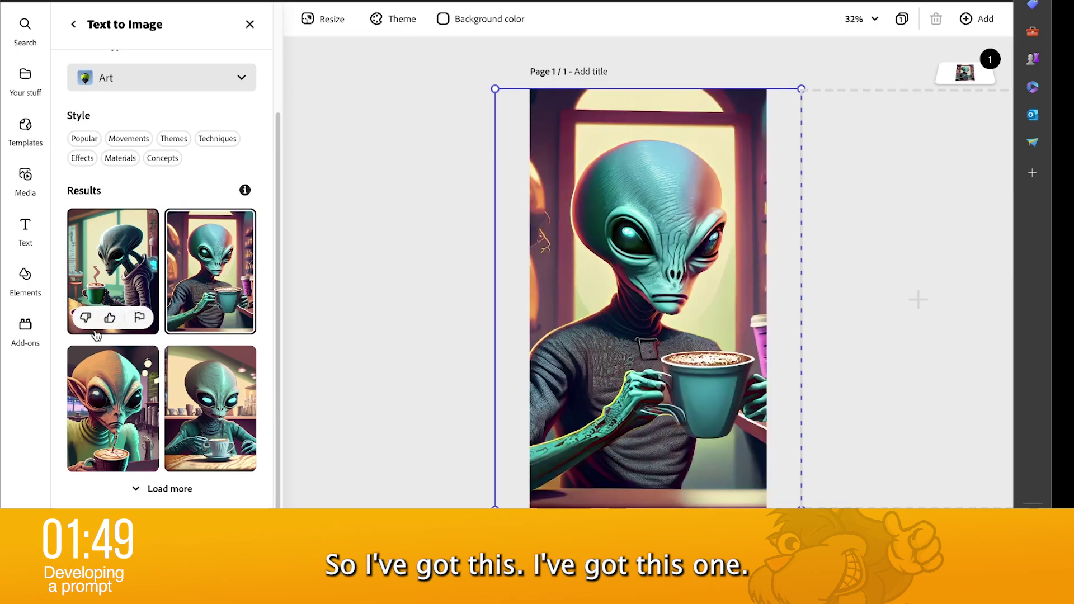
left_click(101, 398)
left_click(206, 438)
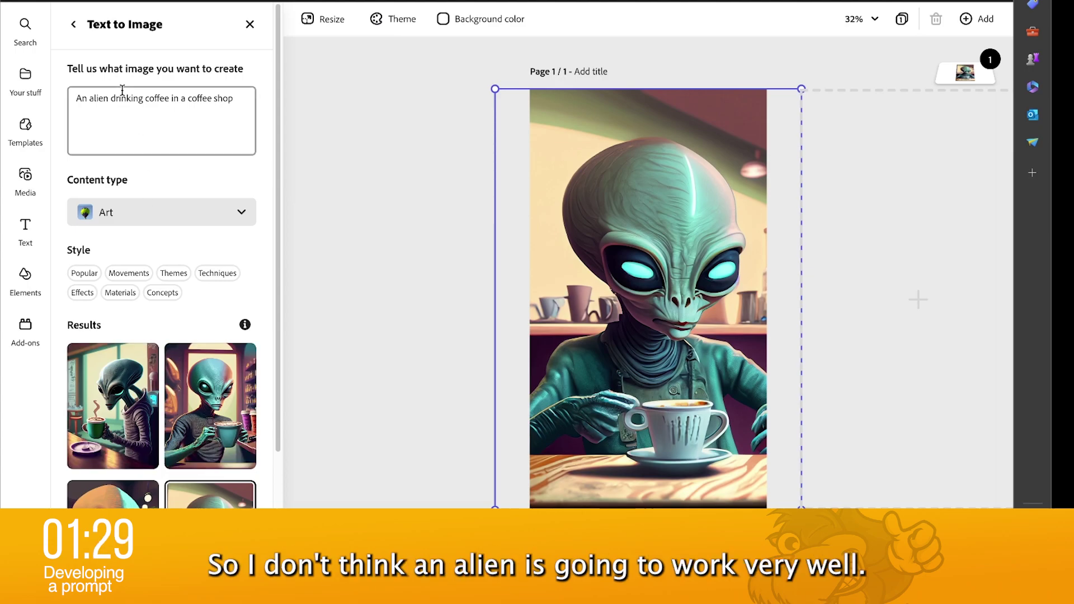
- Replace "alien" with "monster" in the prompt, regenerate the images and preview the fourth and third results
double_click(96, 99)
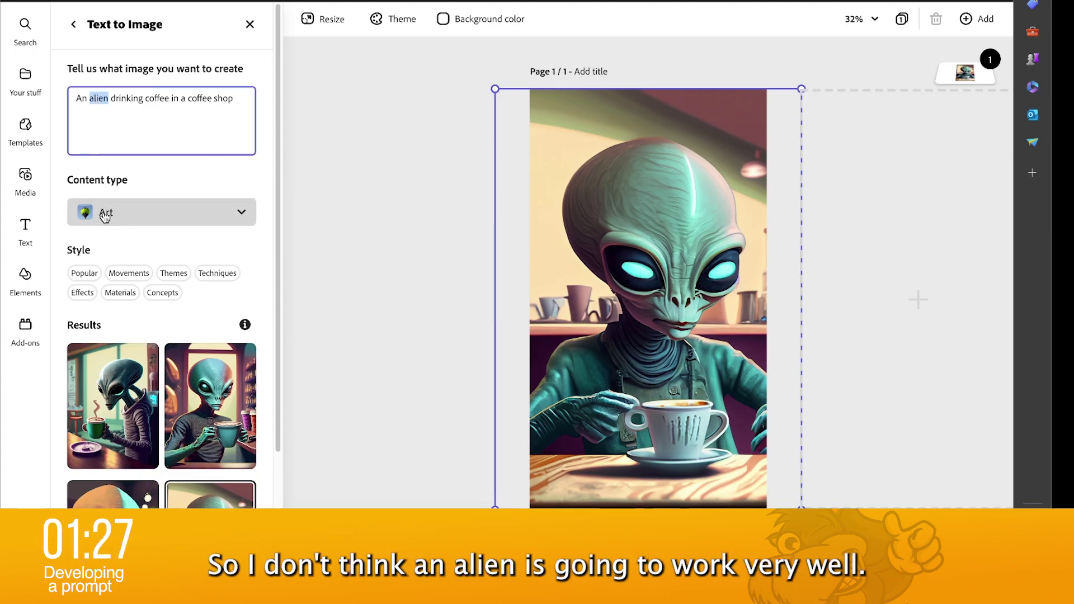
type("mons")
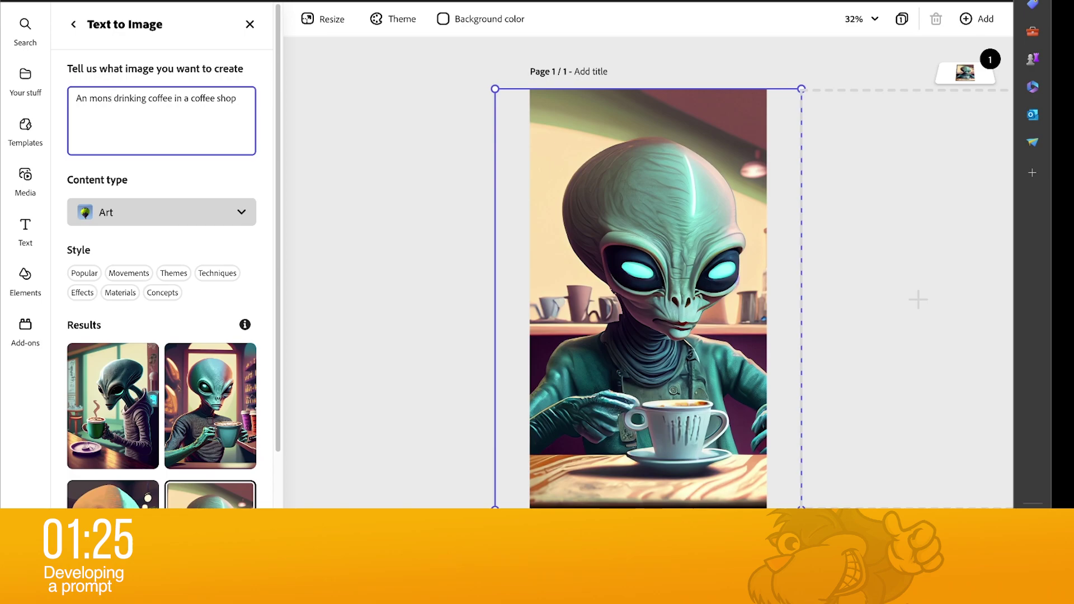
type("ter")
key("Return")
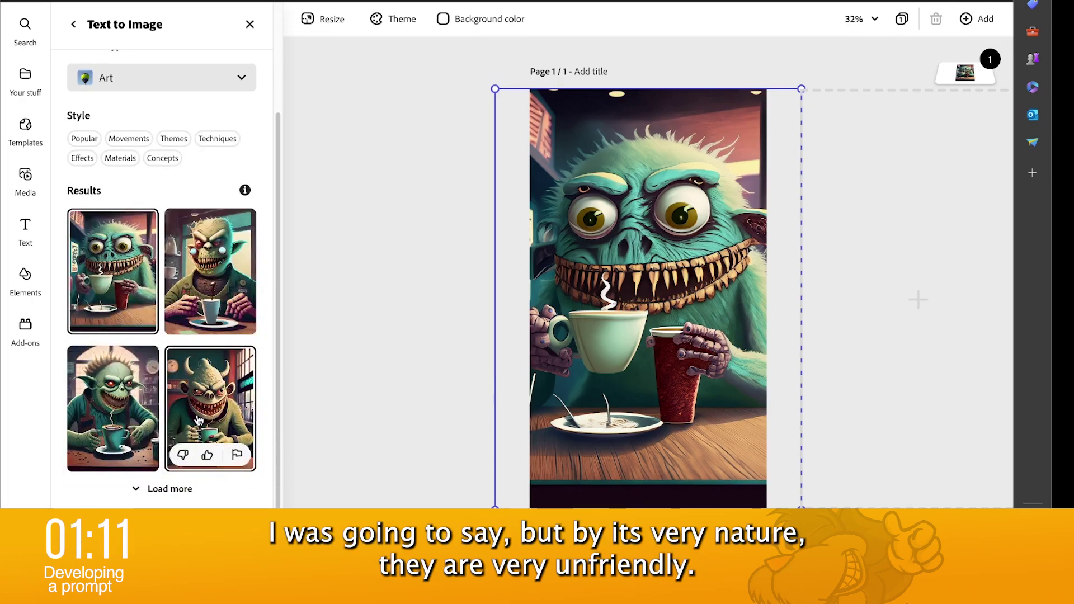
left_click(198, 420)
left_click(115, 393)
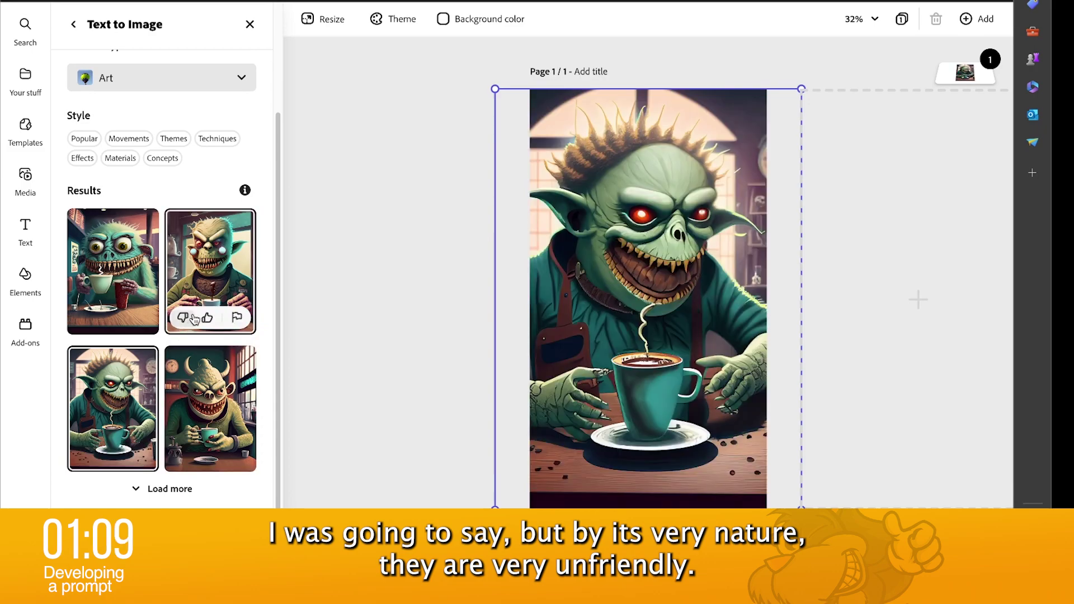
- Change the prompt to "A cute monster drinking coffee in a coffee shop" and regenerate the images
scroll(194, 319, "up", 3)
left_click(86, 99)
key("BackSpace")
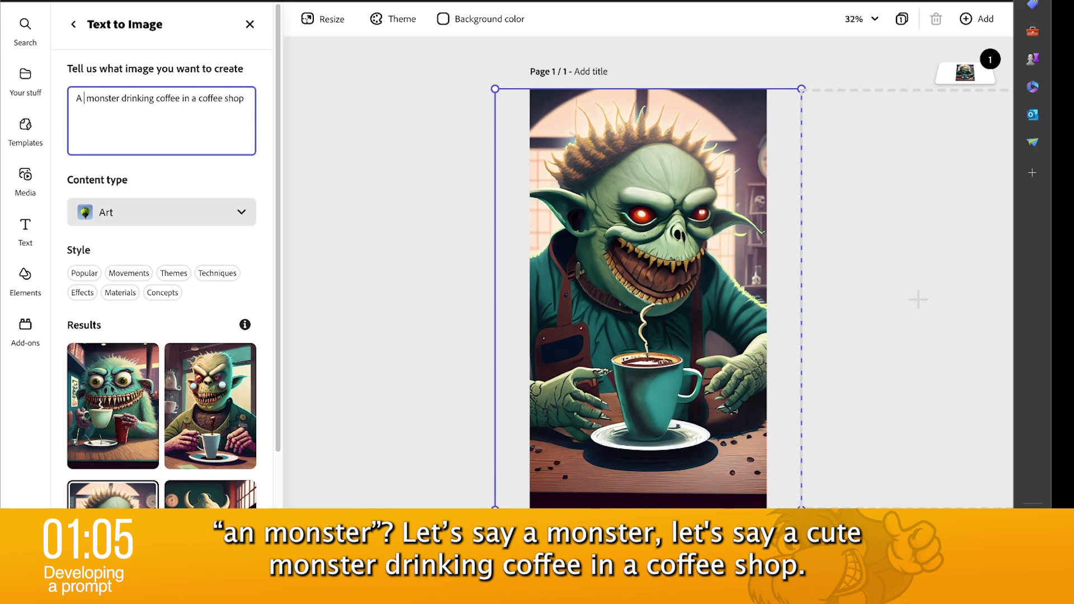
type("cute")
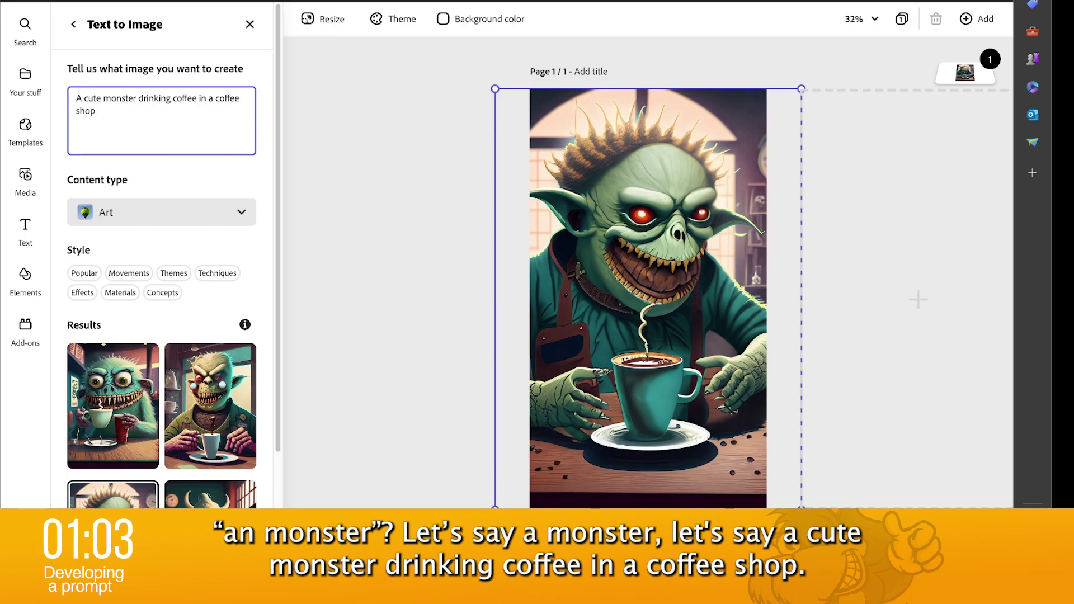
key("Return")
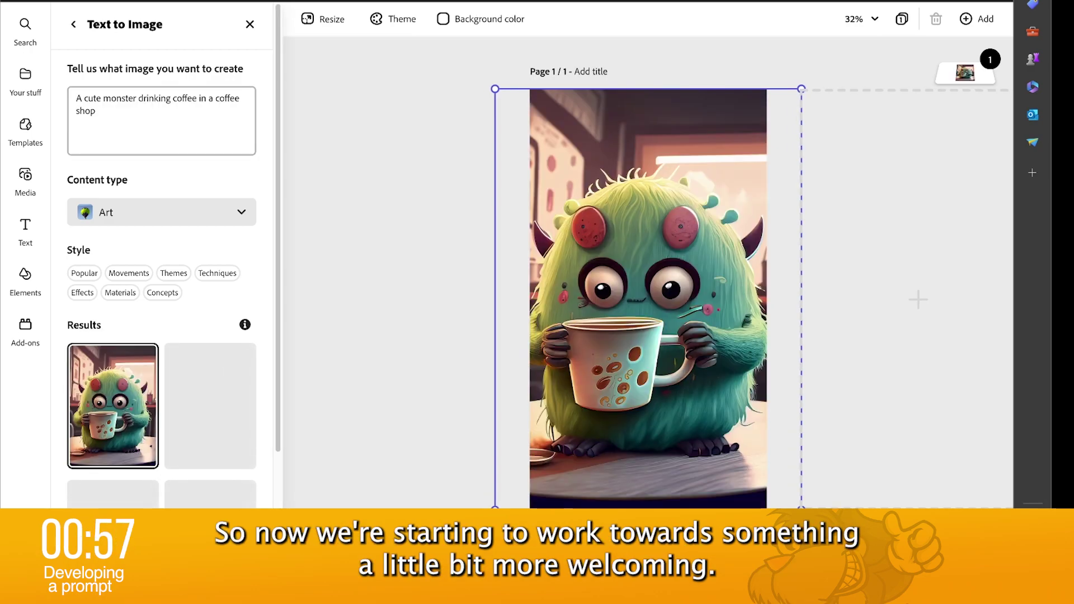
- Preview the second, fourth and third cute monster results on the page
mouse_move(150, 440)
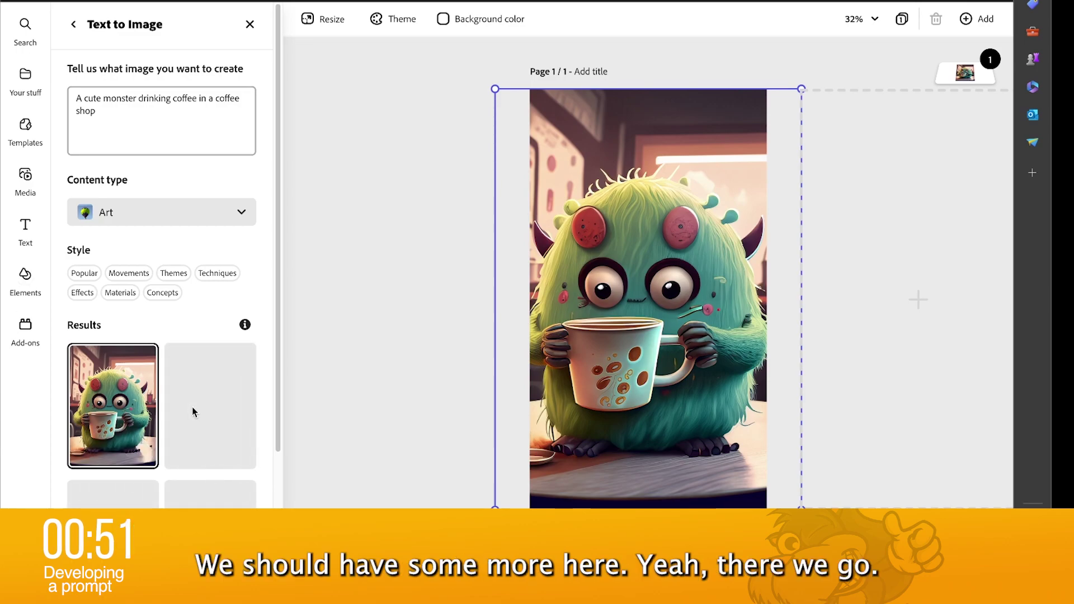
scroll(193, 407, "down", 2)
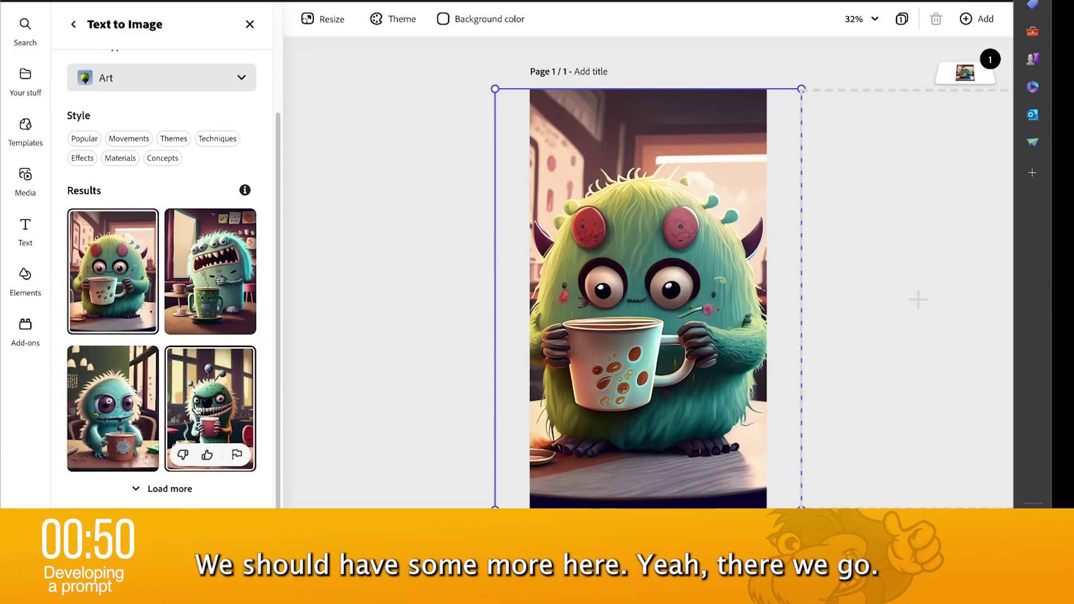
left_click(196, 280)
left_click(200, 395)
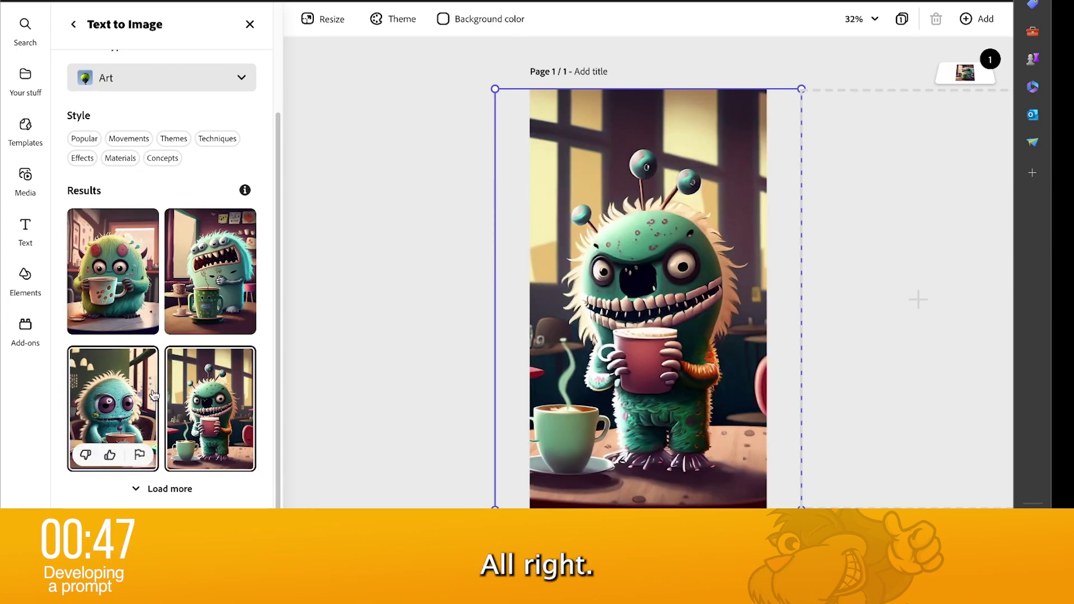
left_click(98, 389)
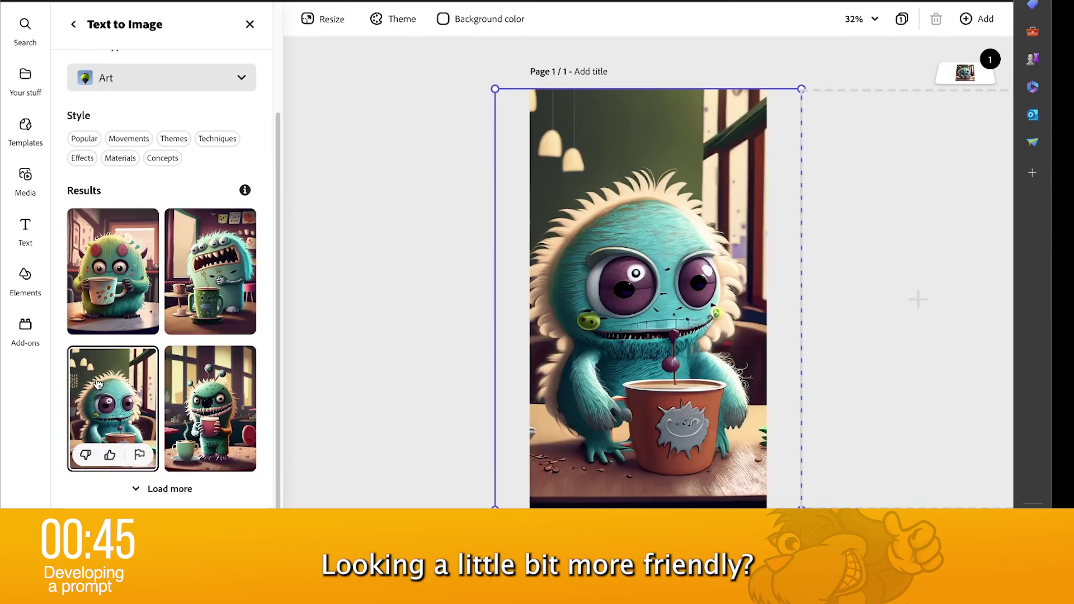
- Extend the prompt to "A cute happy monster wearing a rain hat drinking coffee in a coffee shop" and regenerate the images
scroll(157, 224, "up", 2)
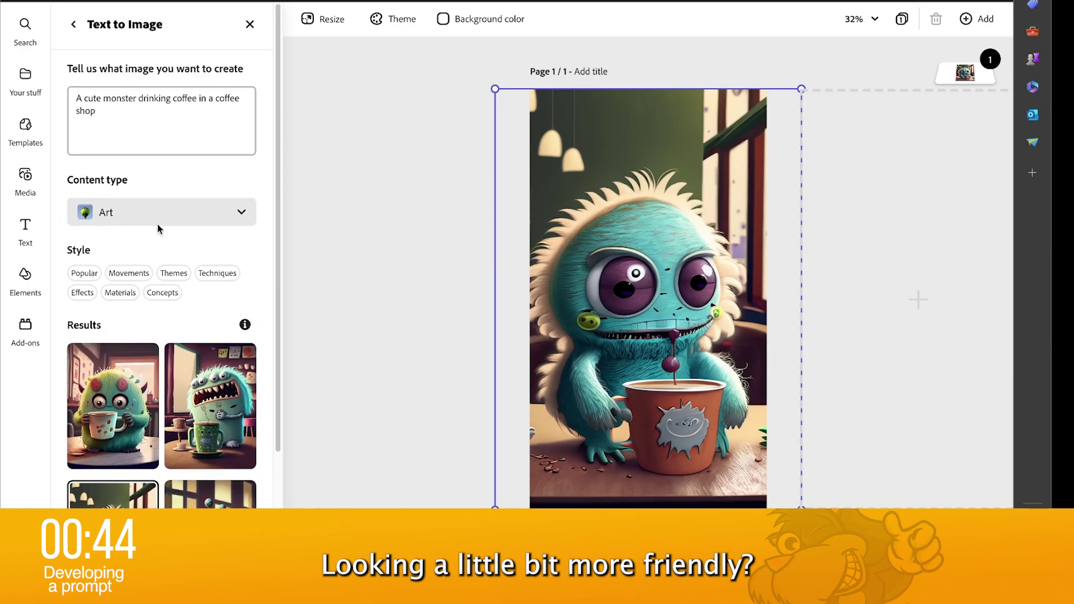
left_click(103, 99)
type("happy")
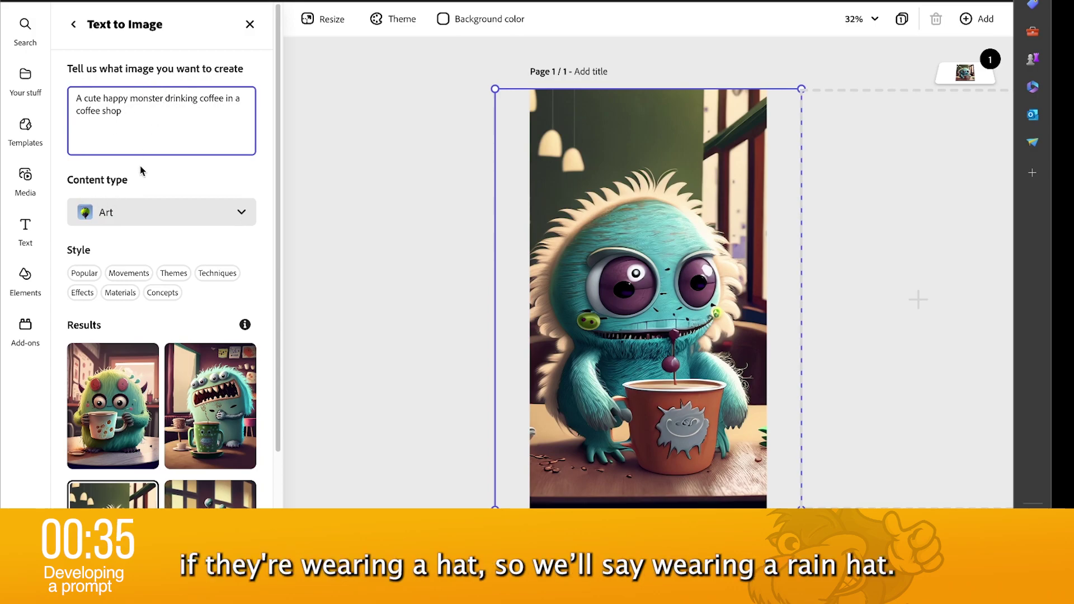
type("wearing a rain hat")
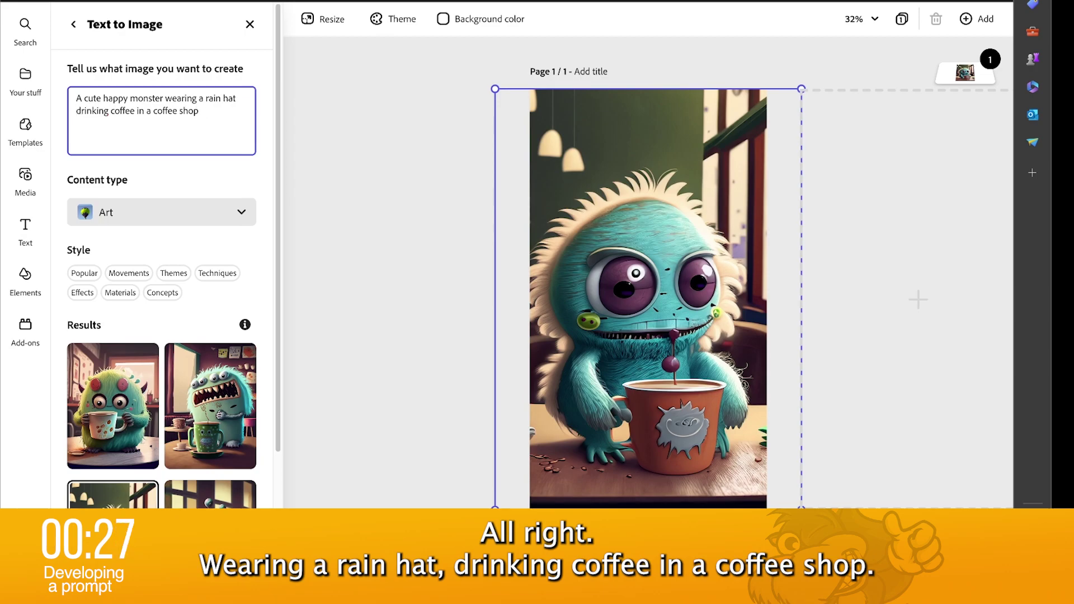
key("Return")
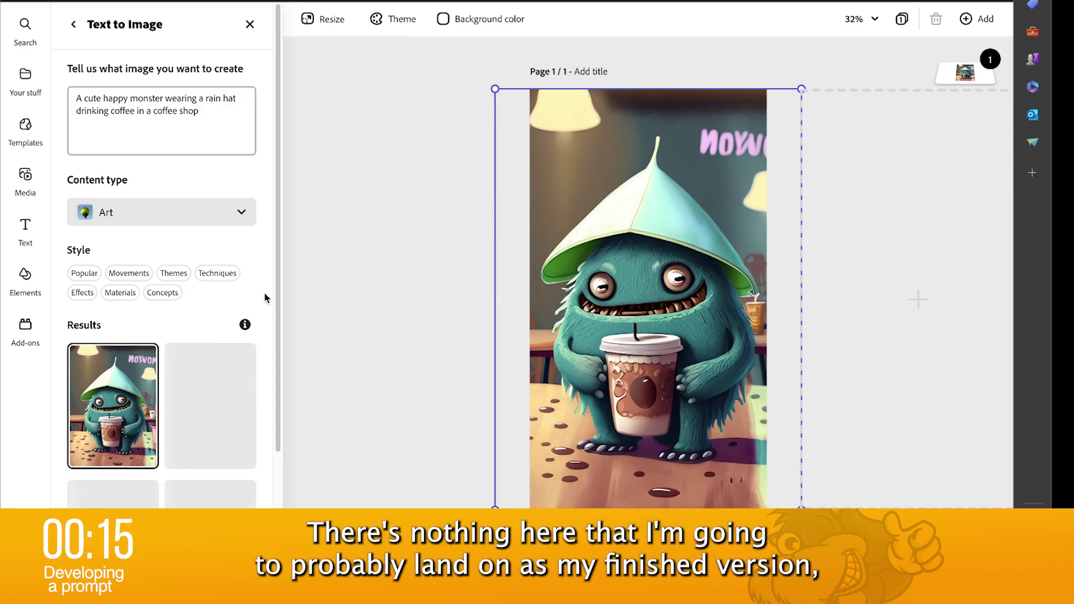
- Preview the third rain-hat monster result and place the fourth one on the page
scroll(268, 294, "down", 3)
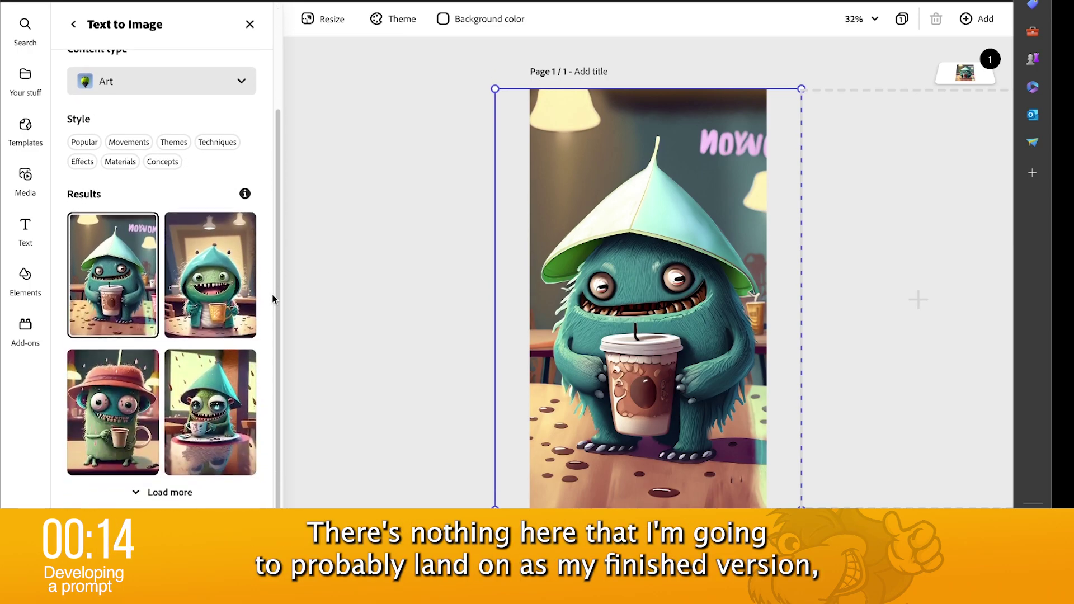
left_click(127, 388)
left_click(197, 374)
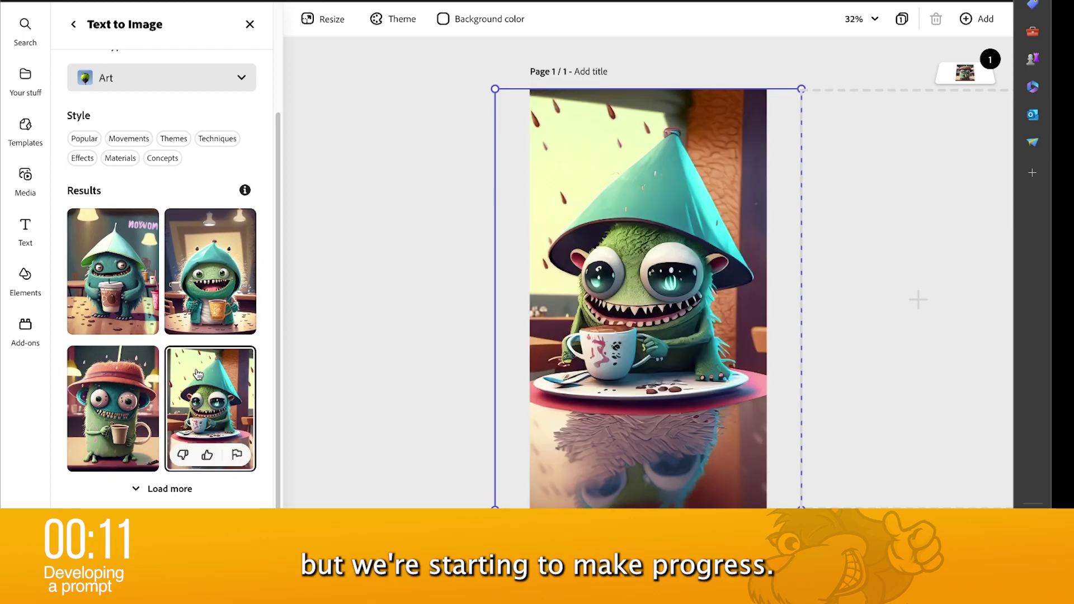
- Preview the first rain-hat monster result and put the second one on the page
left_click(211, 284)
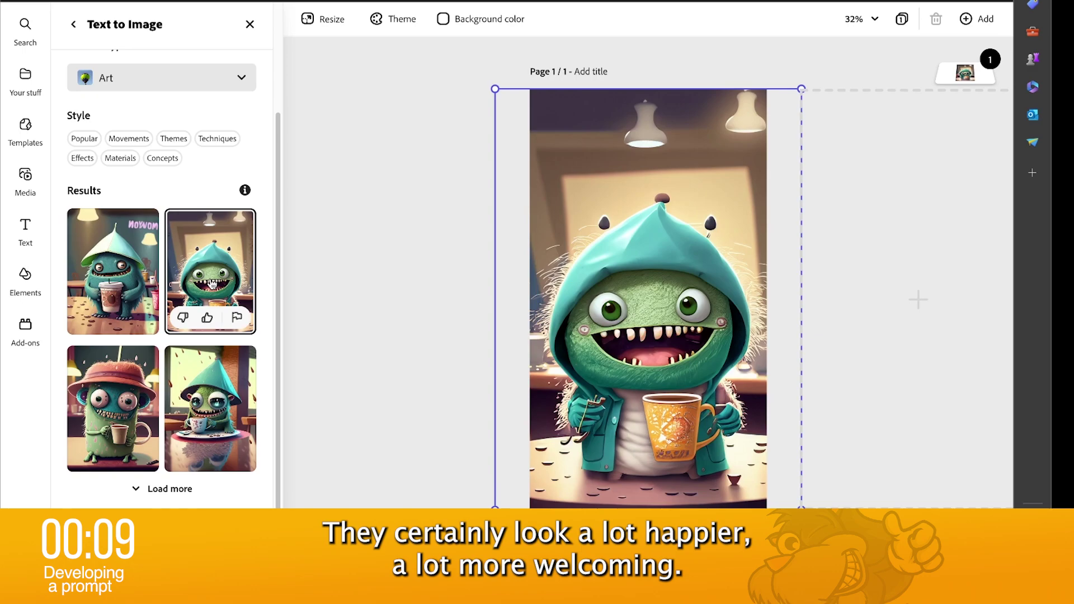
left_click(128, 267)
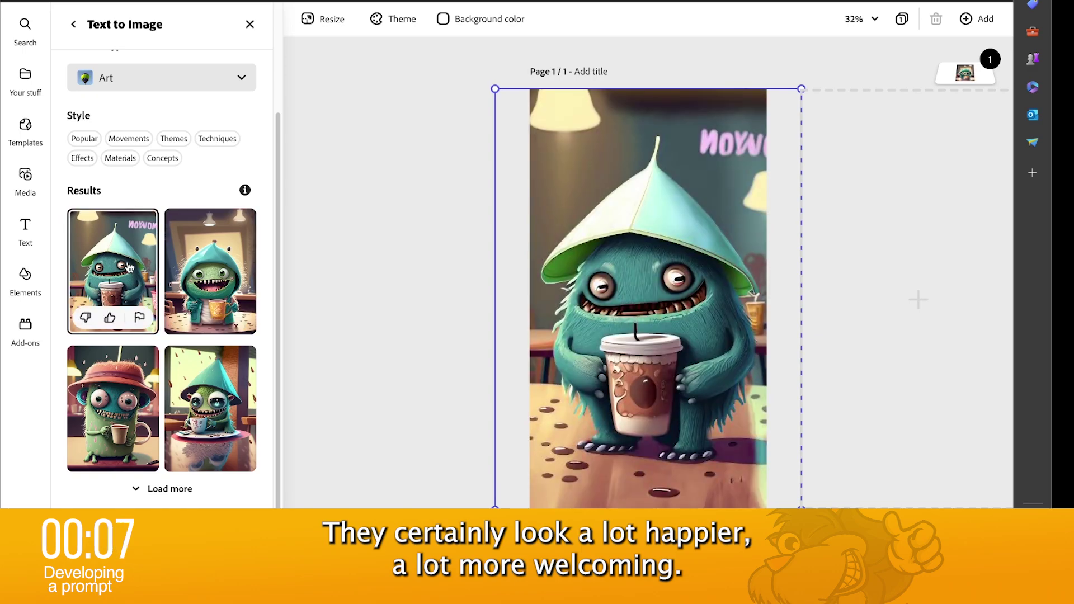
left_click(195, 266)
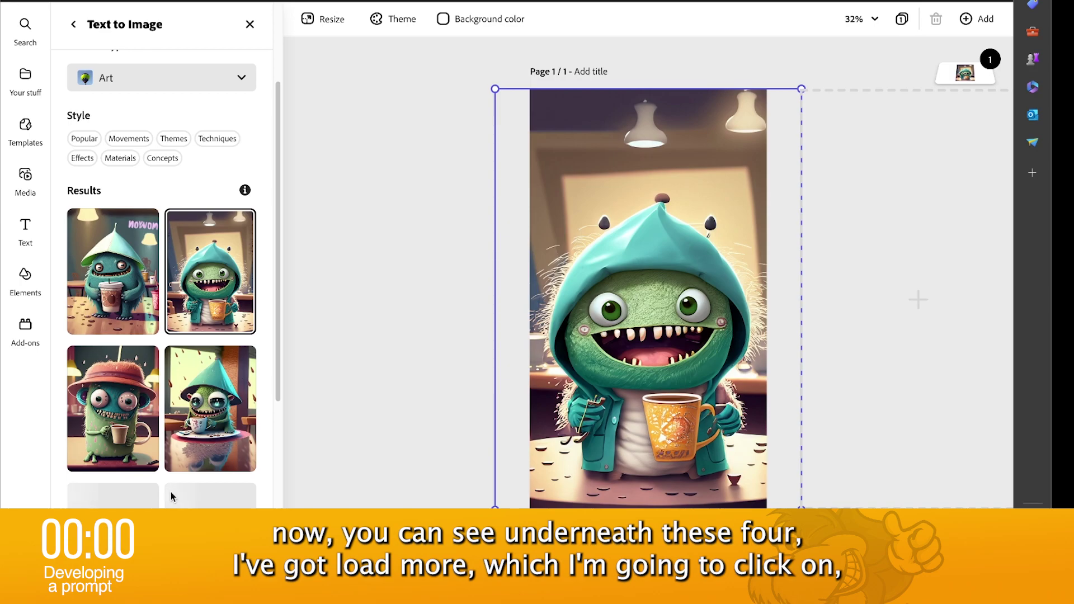
- Load more rain-hat monster results and preview the newly generated ones on the page, ending with the fifth result
left_click(171, 493)
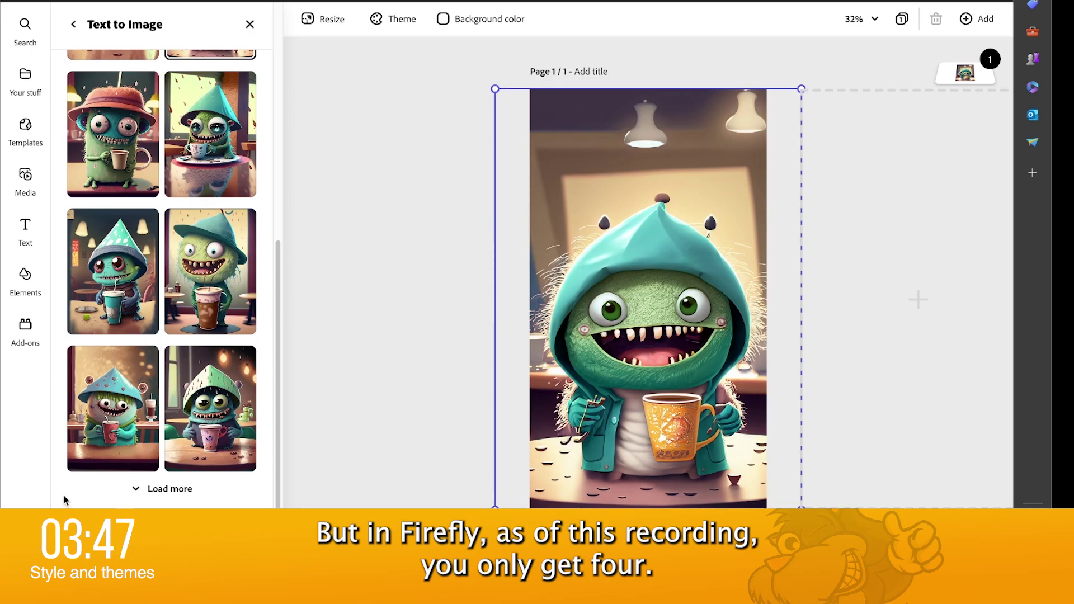
left_click(116, 396)
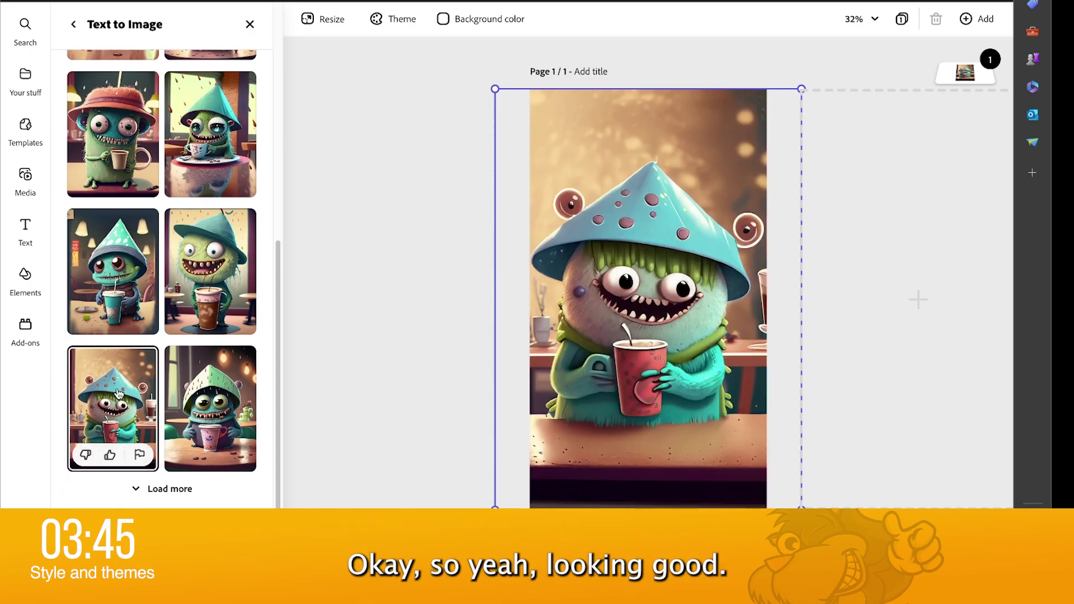
left_click(170, 395)
left_click(189, 248)
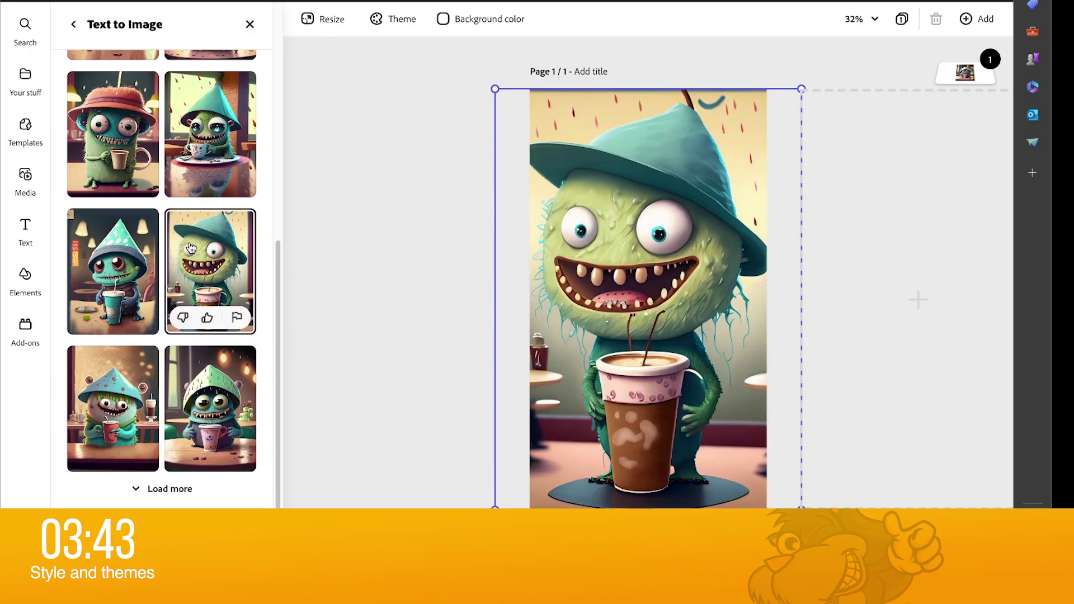
left_click(132, 253)
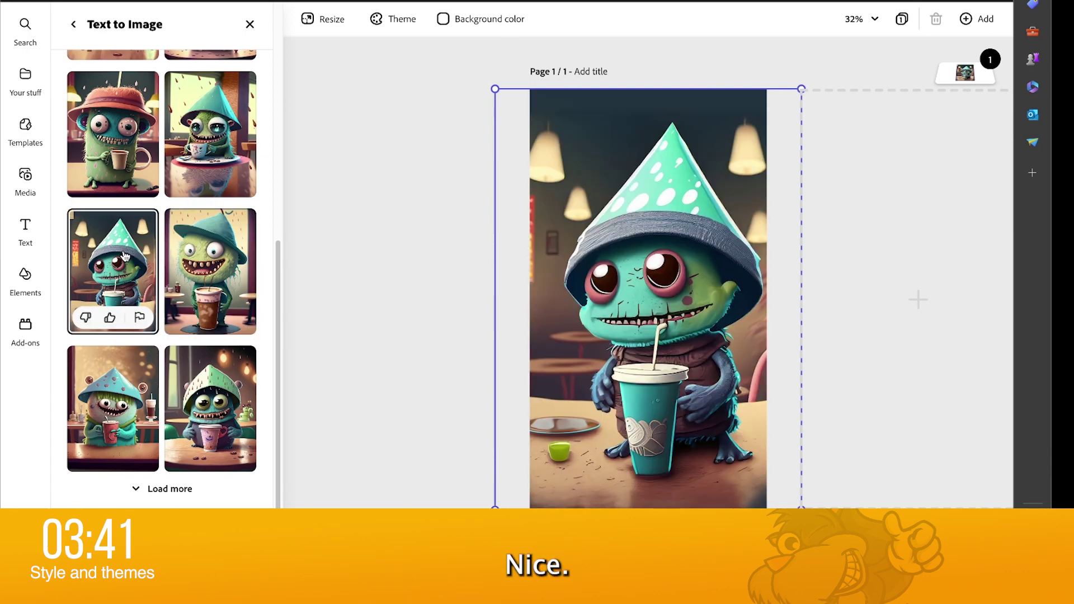
- Switch the content type from Art to Photo and place the second newly generated monster image on the page
scroll(123, 250, "up", 7)
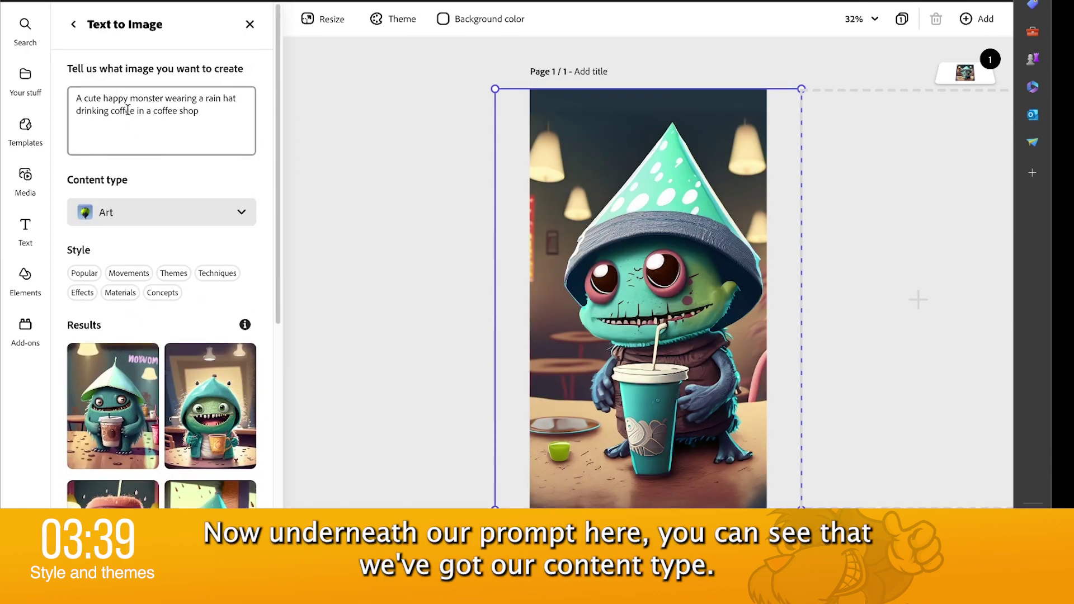
left_click(126, 212)
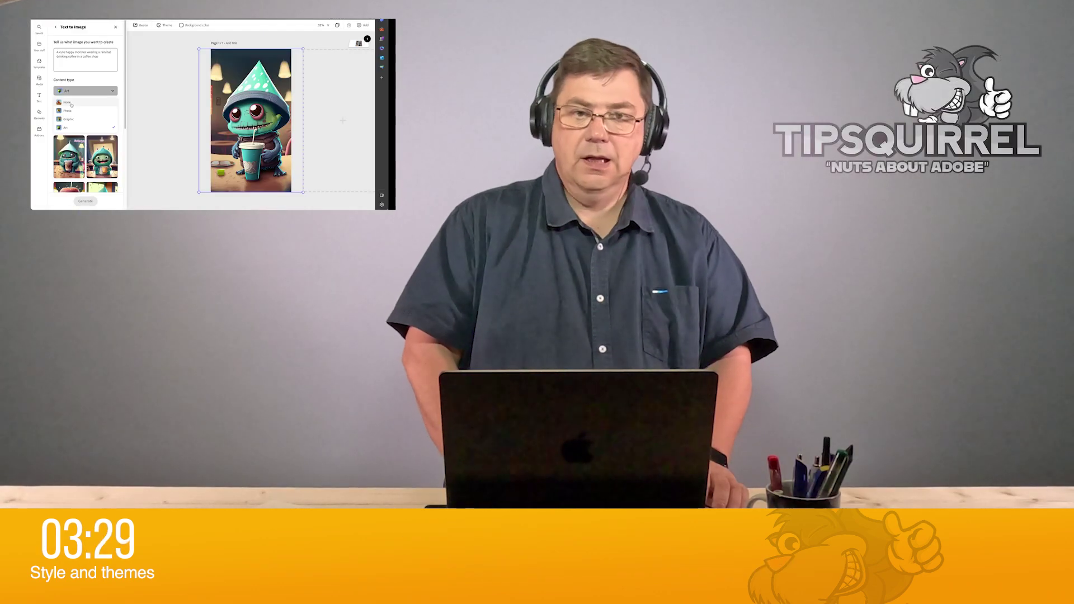
left_click(68, 111)
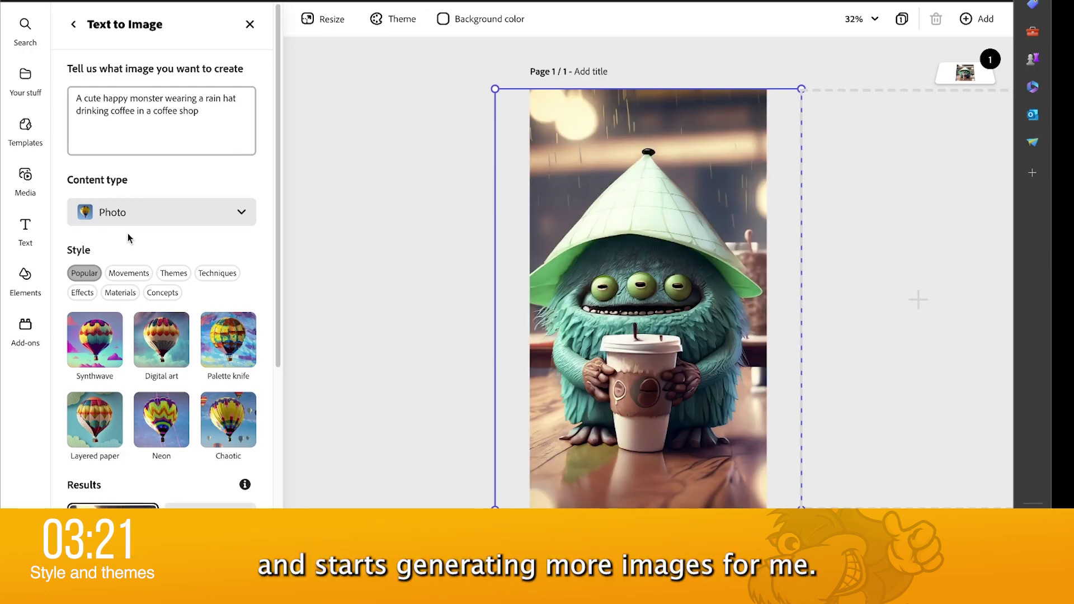
scroll(190, 263, "down", 5)
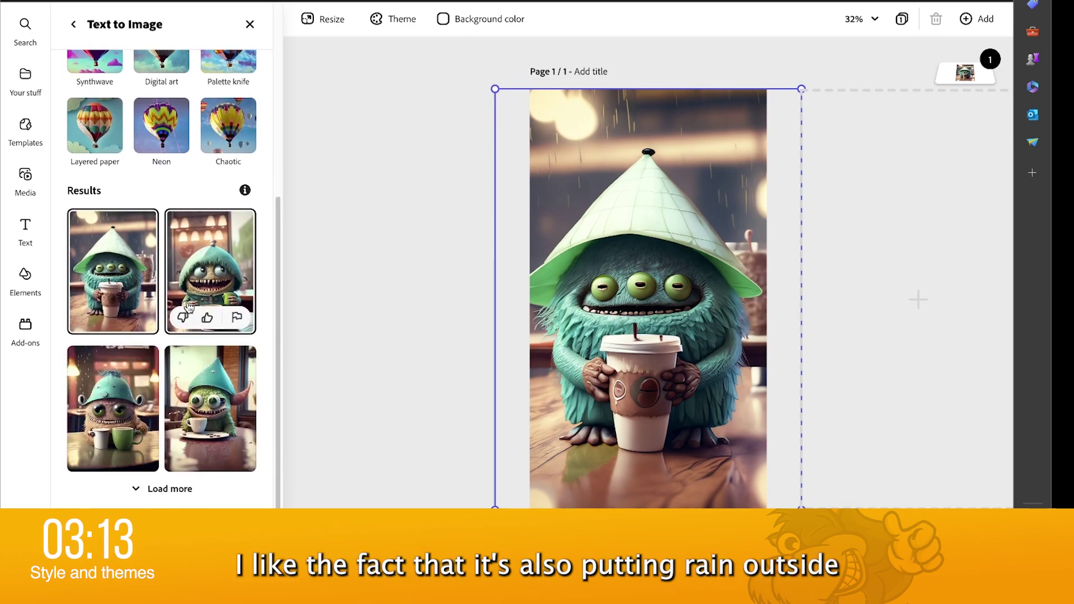
left_click(190, 302)
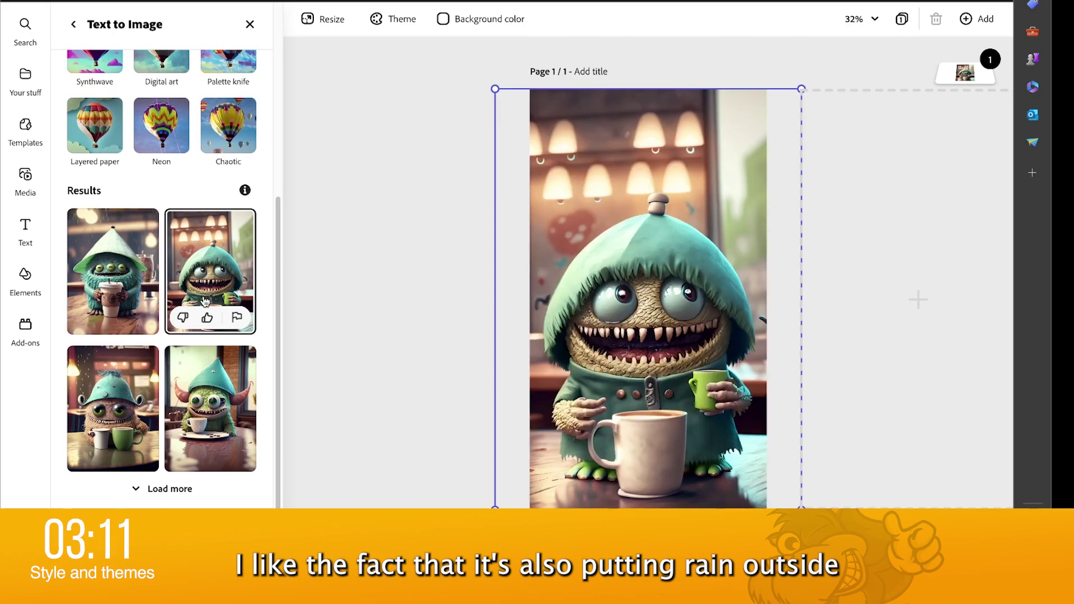
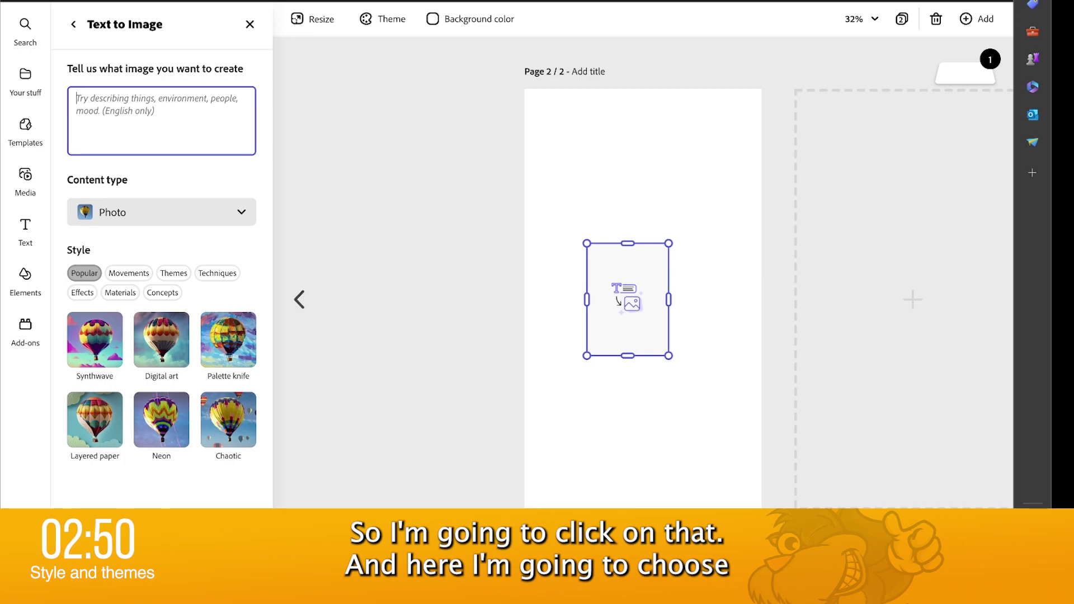
- Enter the prompt "A clockwork owl made cogs" for the placeholder on page 2 and generate the images
type("A clock")
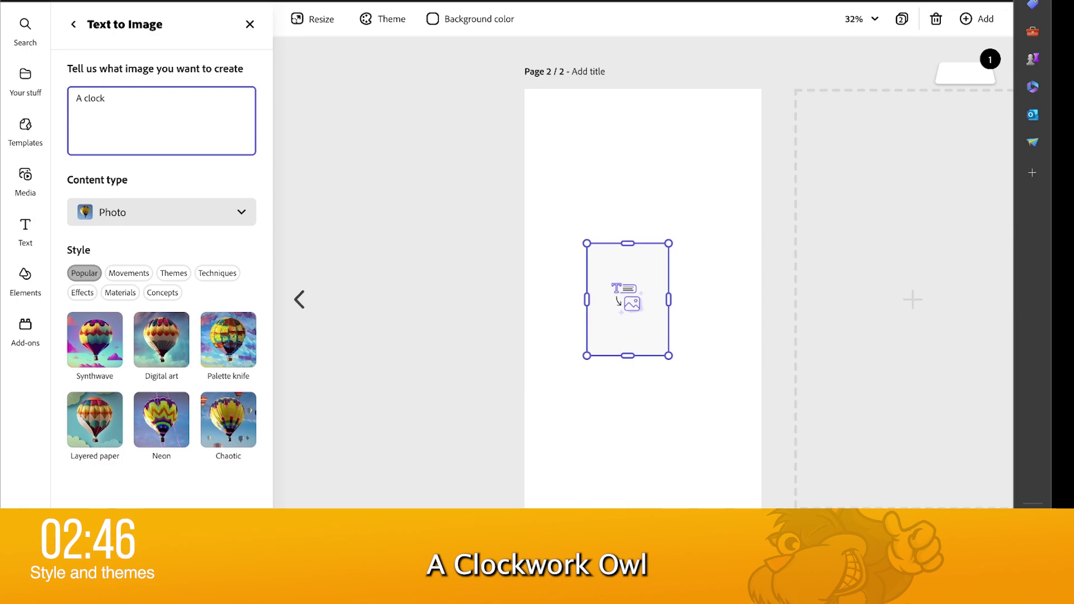
type("work owl made cogs")
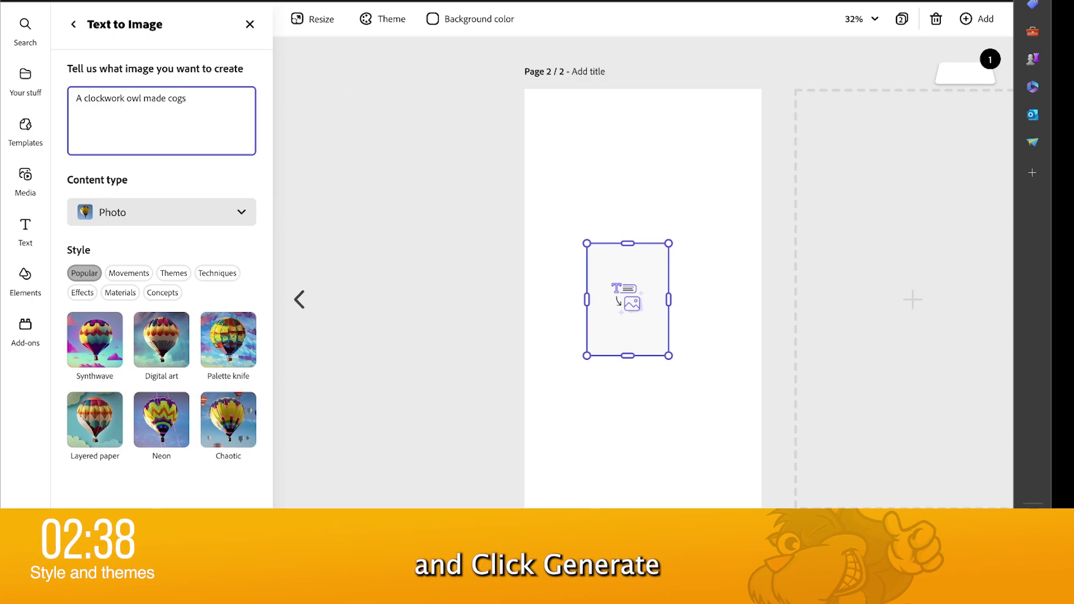
key("Return")
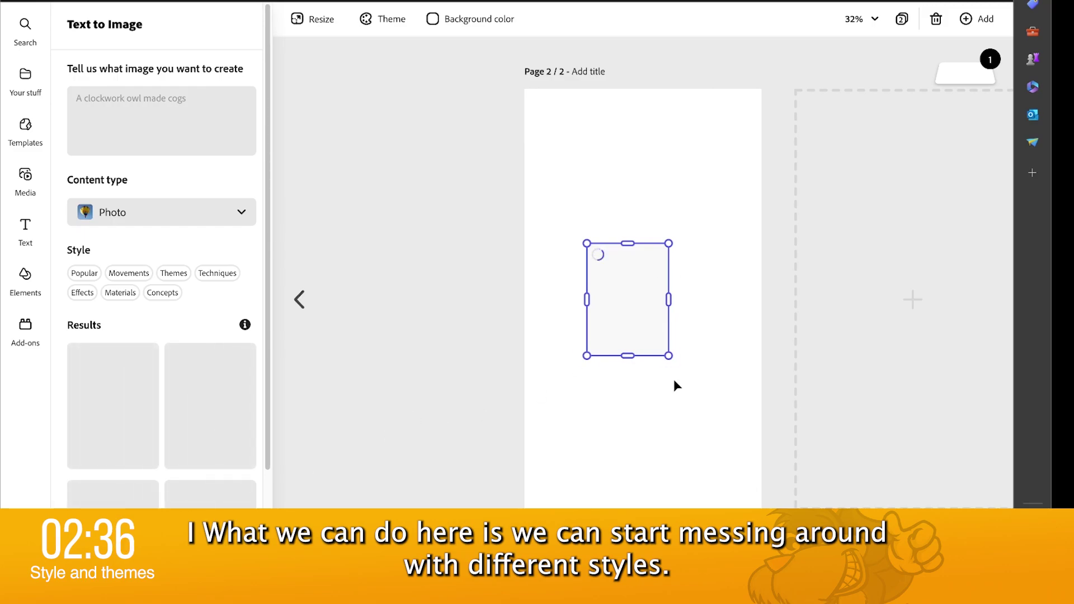
- Enlarge the image placeholder to the full page width and move it up to near the middle of the page
left_click_drag(668, 356, 768, 492)
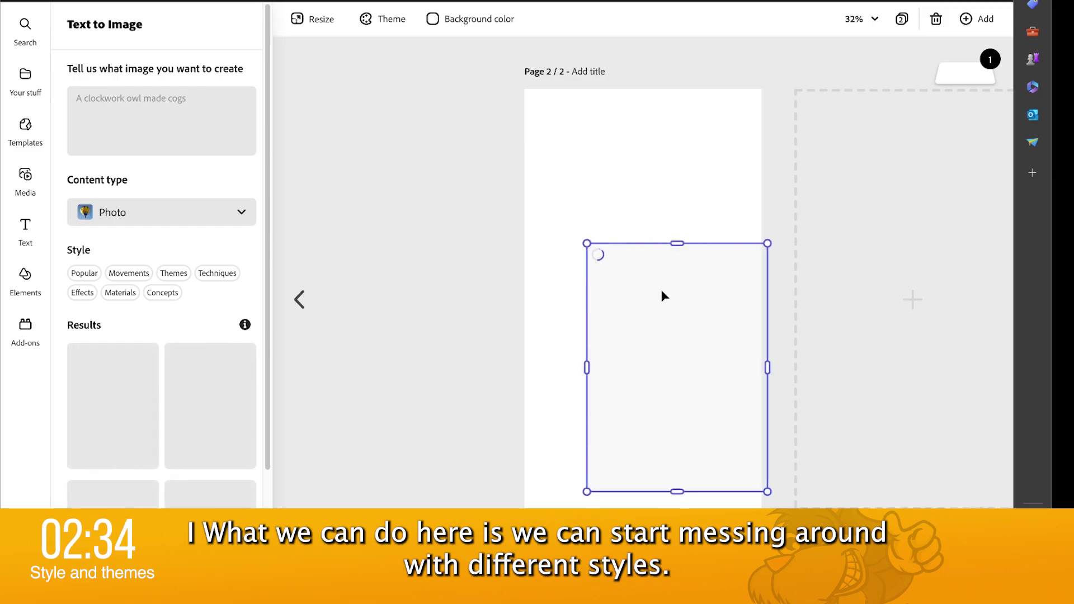
left_click_drag(587, 243, 532, 166)
left_click_drag(640, 267, 632, 233)
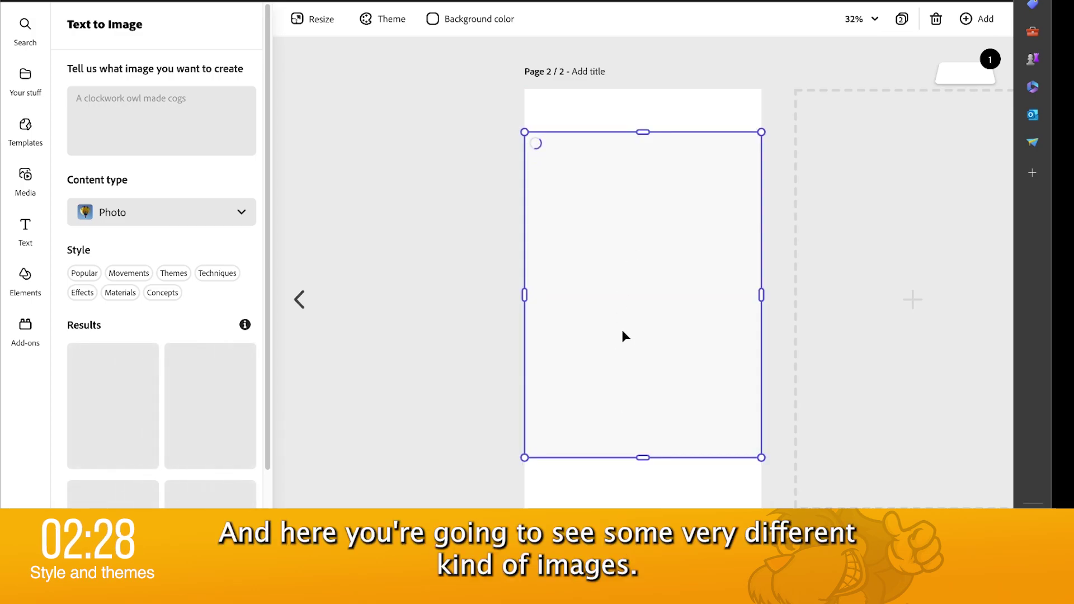
- Preview the second and third clockwork owl results and put the first one on the page
scroll(222, 358, "down", 3)
left_click(190, 304)
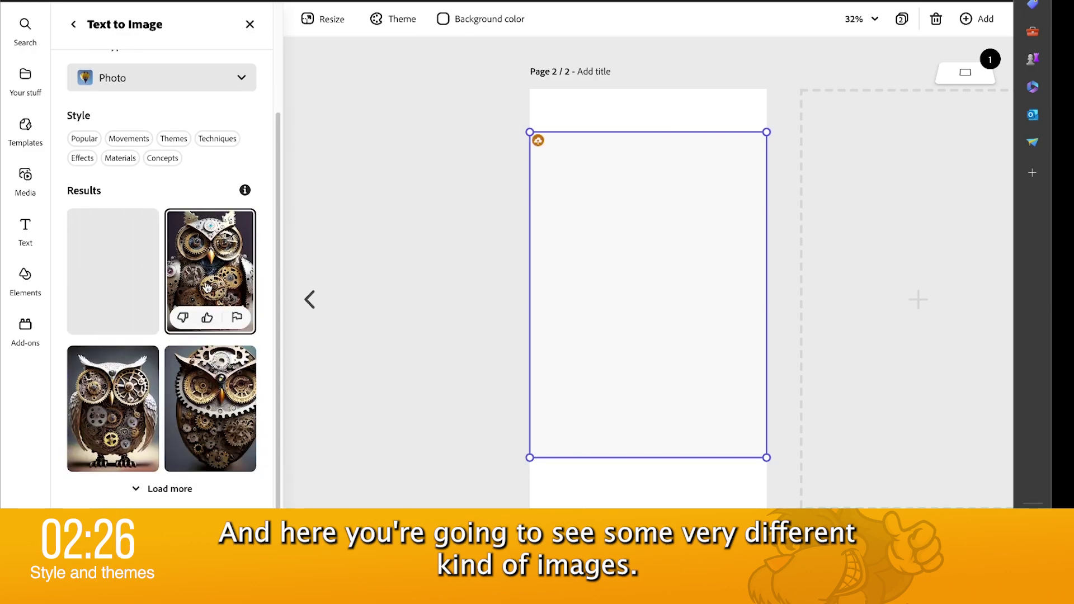
left_click(90, 411)
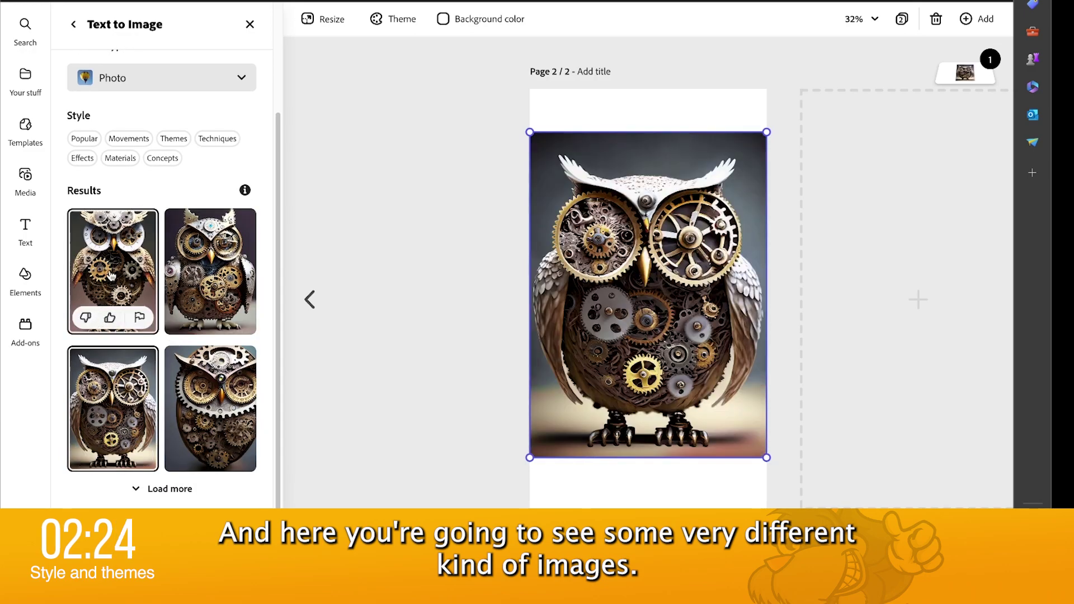
left_click(122, 244)
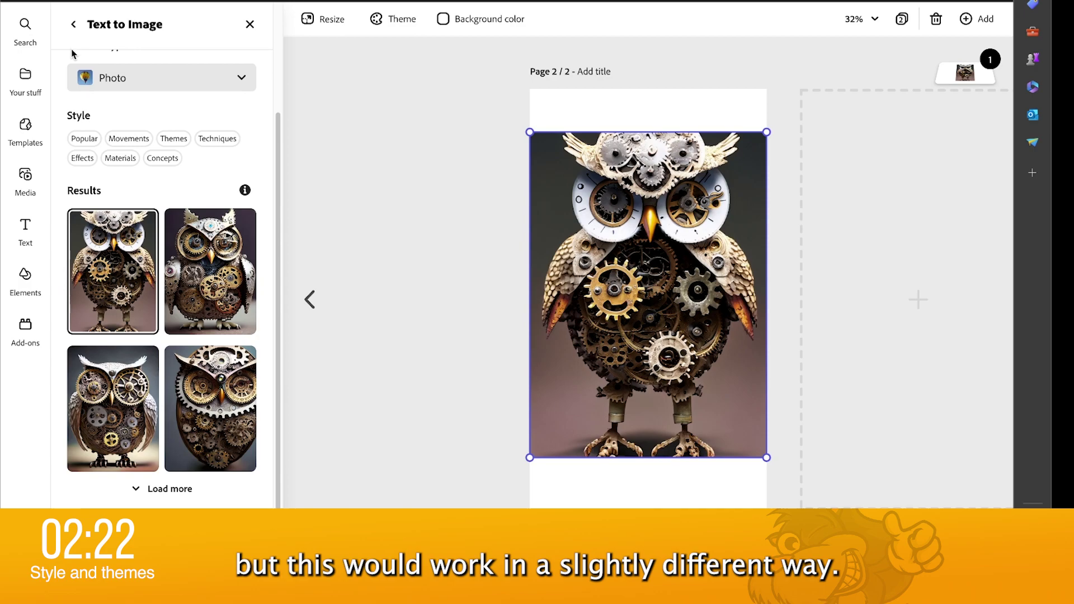
- Apply the popular Digital art style, the Steampunk movement and the Concept art theme to the owl image
left_click(84, 138)
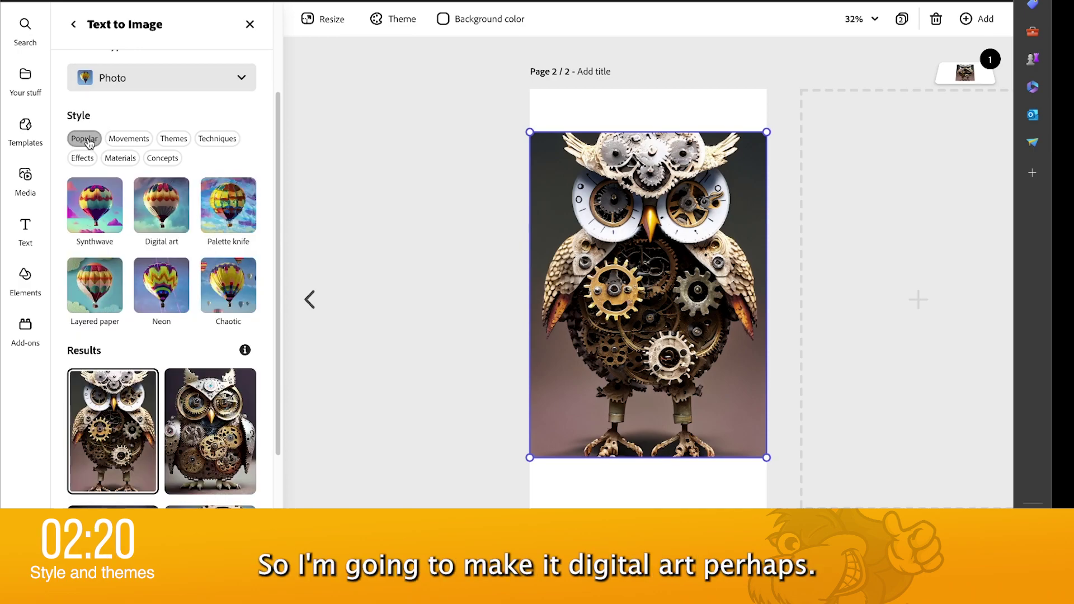
left_click(163, 198)
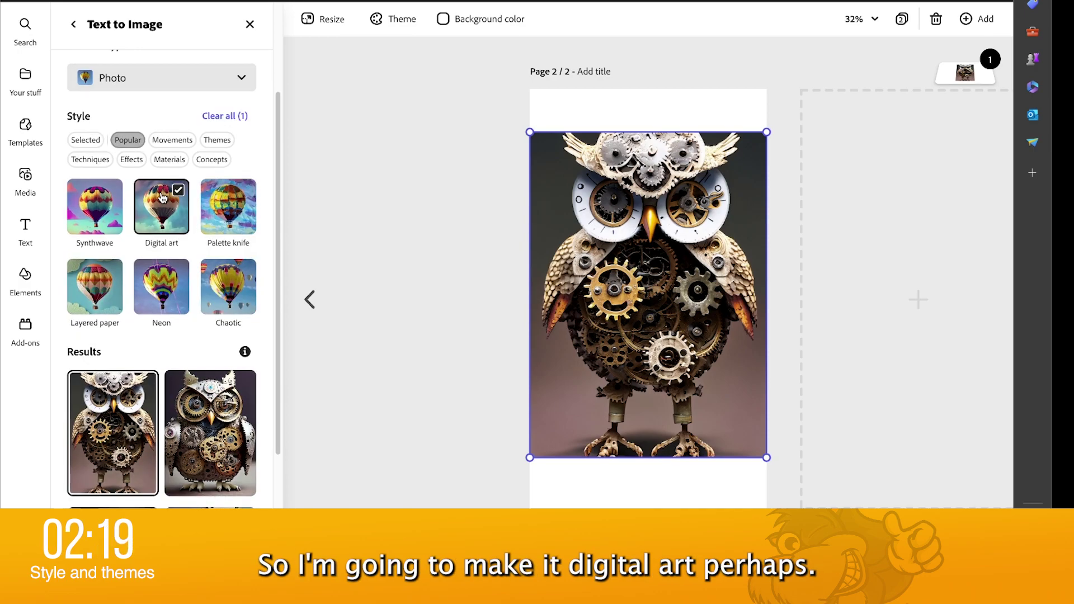
left_click(162, 144)
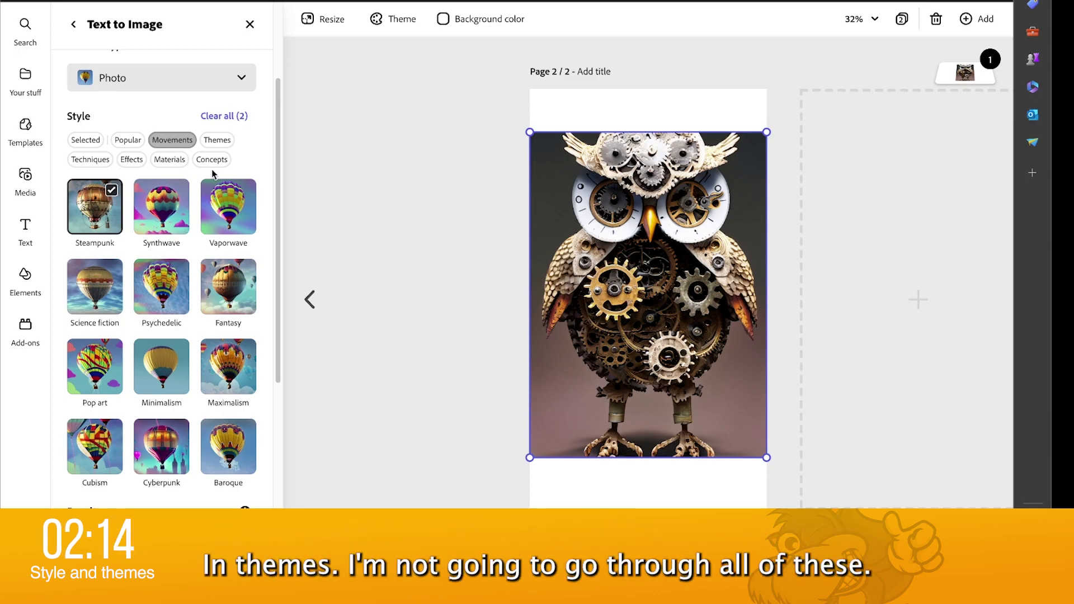
left_click(219, 144)
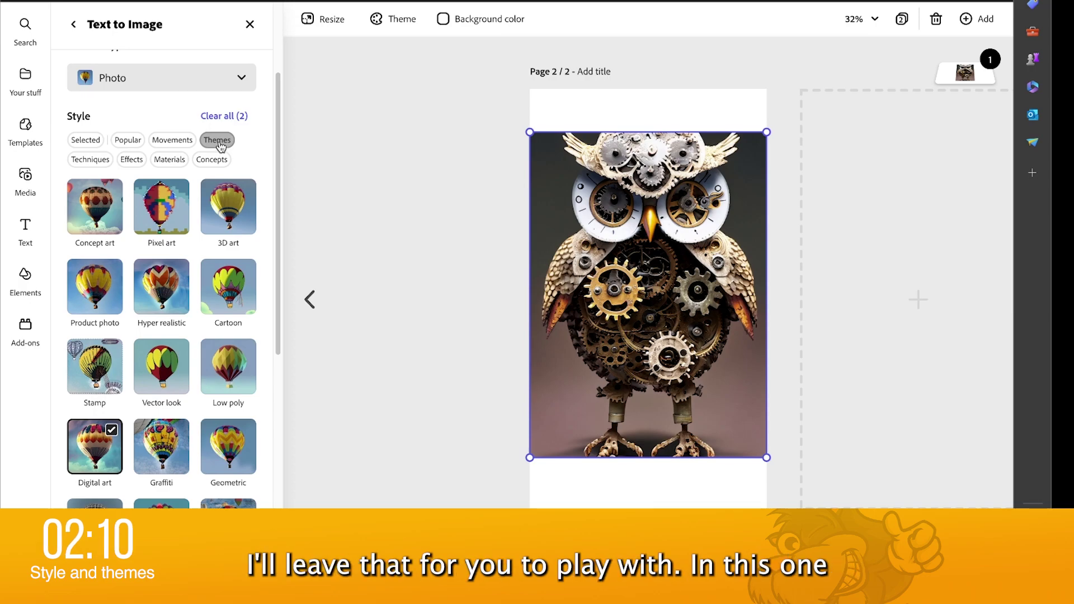
left_click(104, 216)
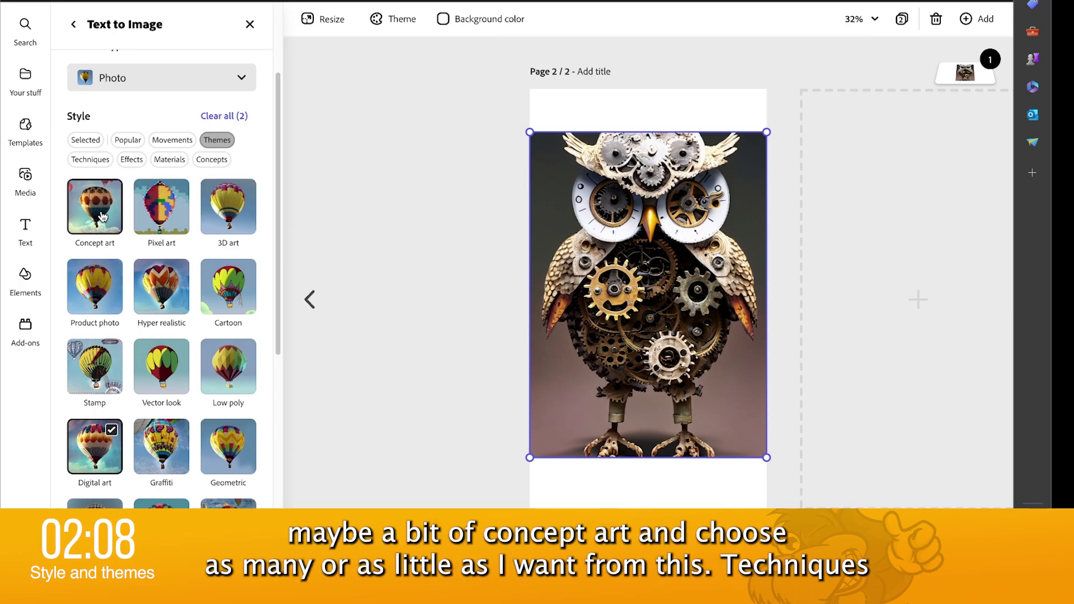
- Browse the technique, effect and material styles, add the Beautiful concept style and regenerate the owl images
left_click(89, 162)
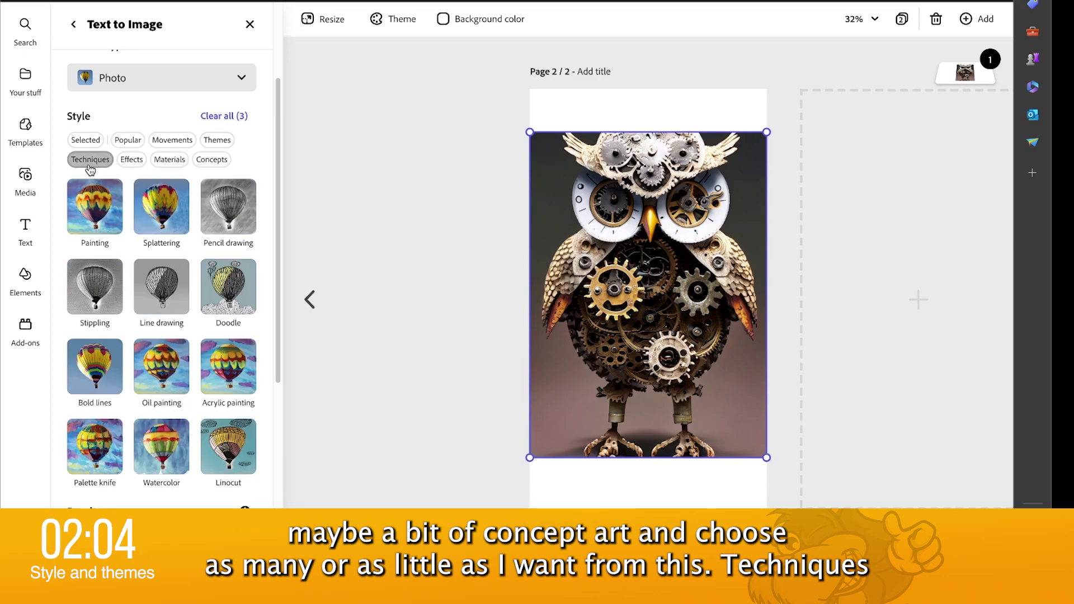
left_click(134, 163)
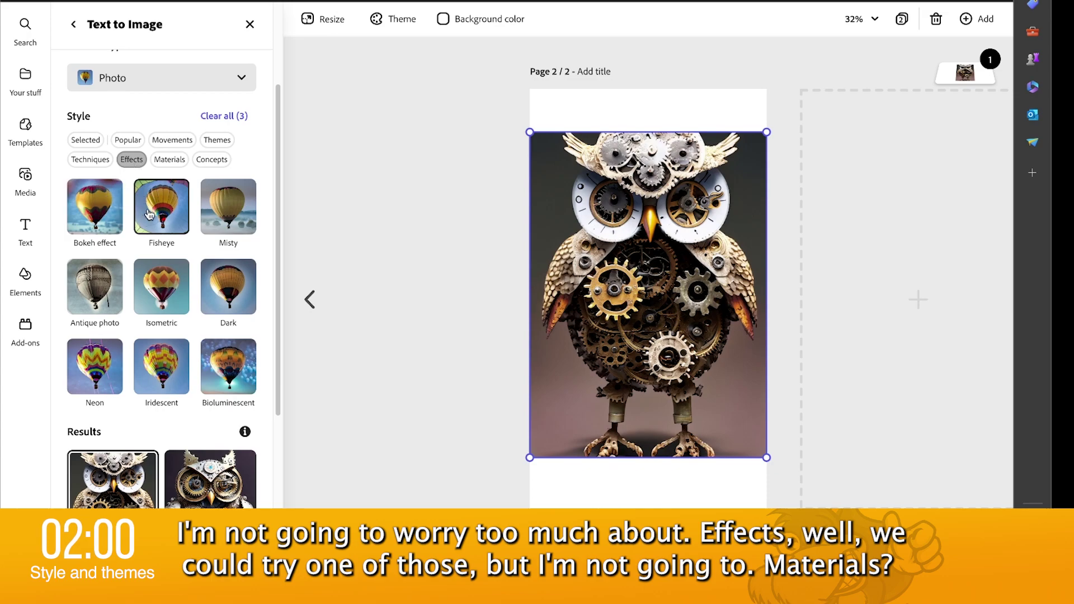
left_click(166, 161)
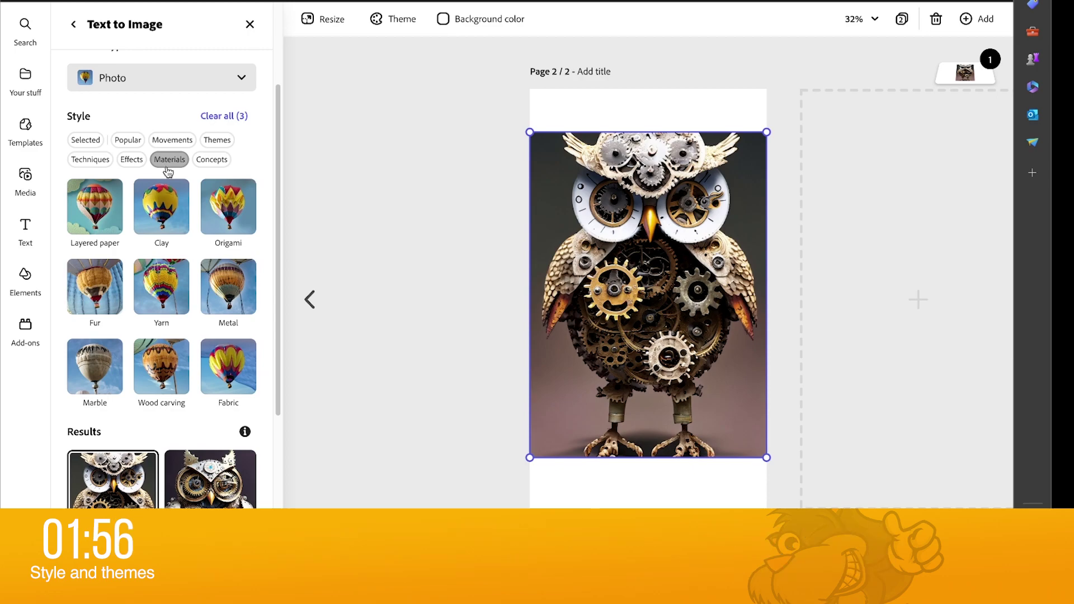
left_click(199, 161)
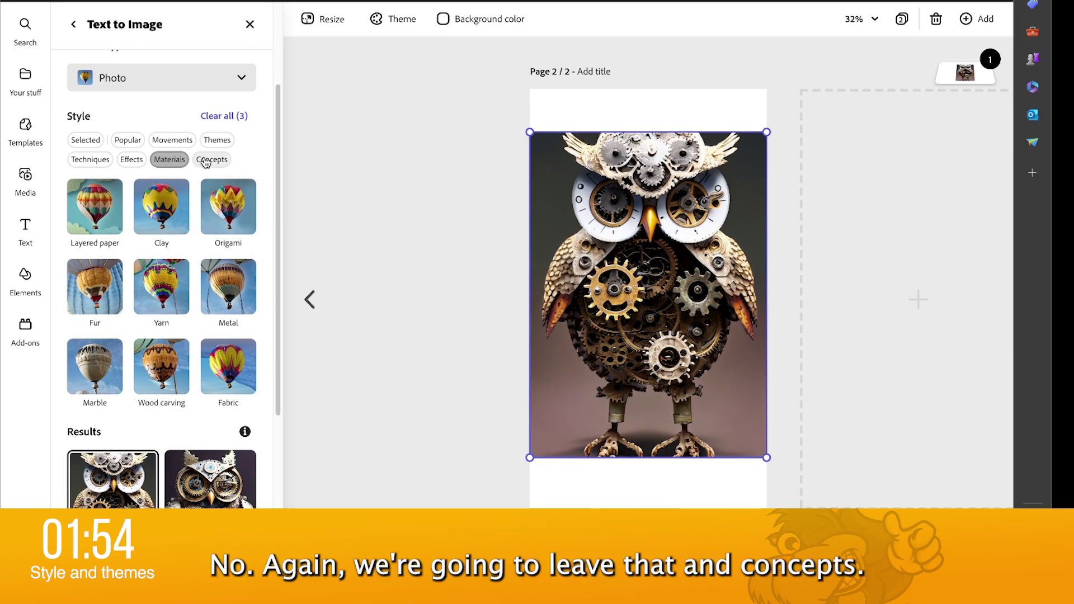
left_click(118, 270)
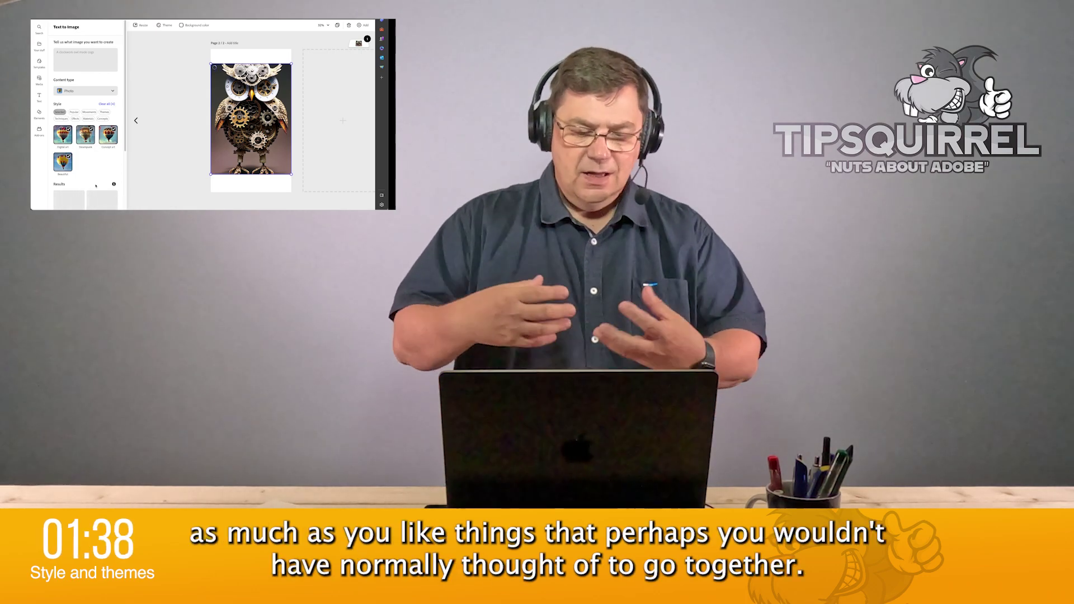
- Preview the second restyled owl, place the fourth one on the page and move it down, leaving blank space above it
scroll(96, 185, "down", 5)
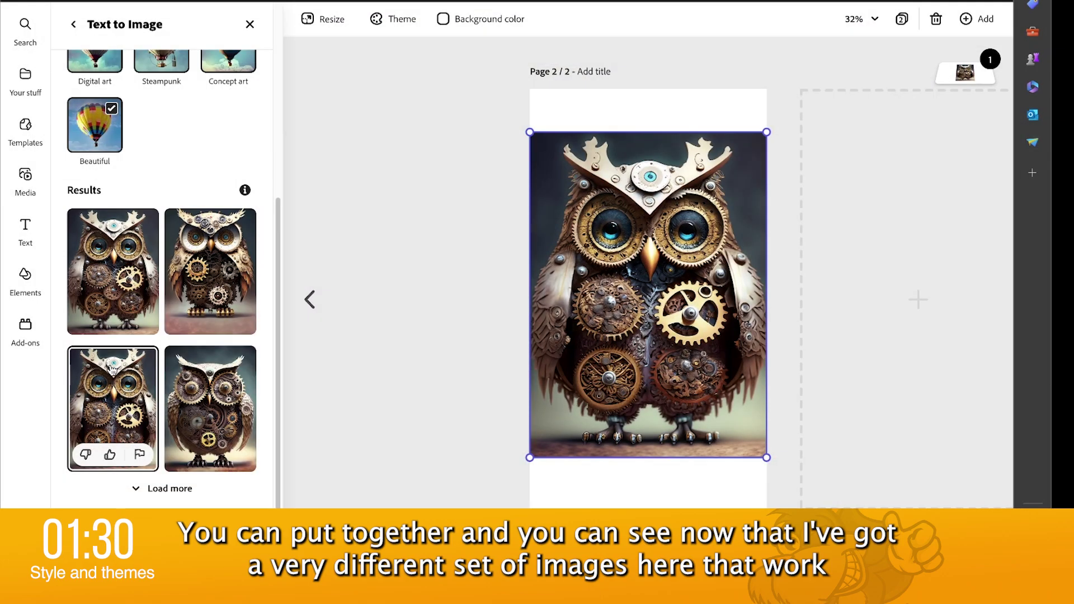
left_click(197, 278)
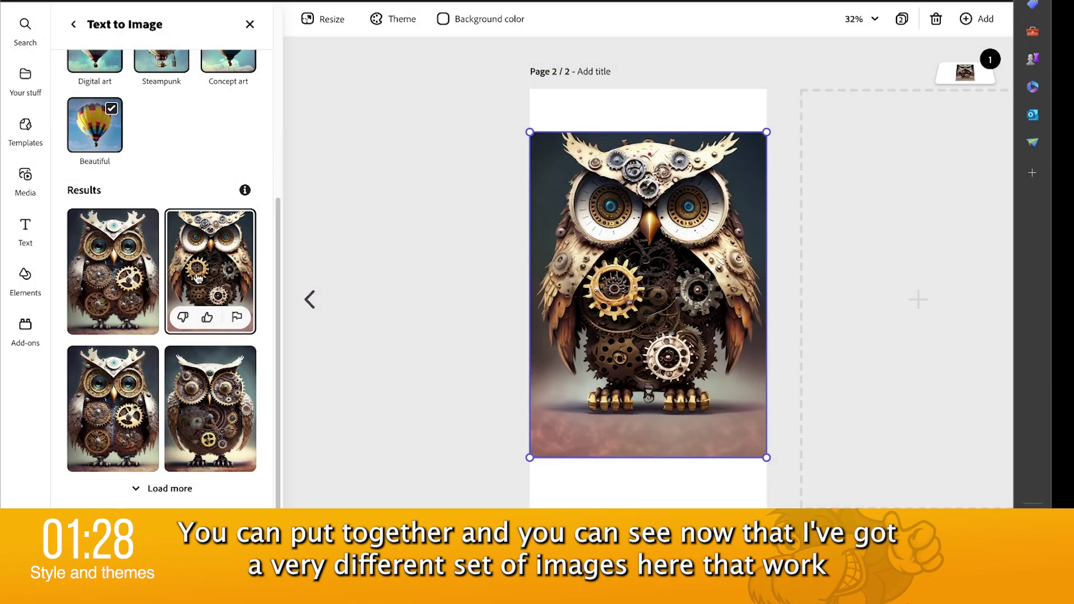
left_click(204, 392)
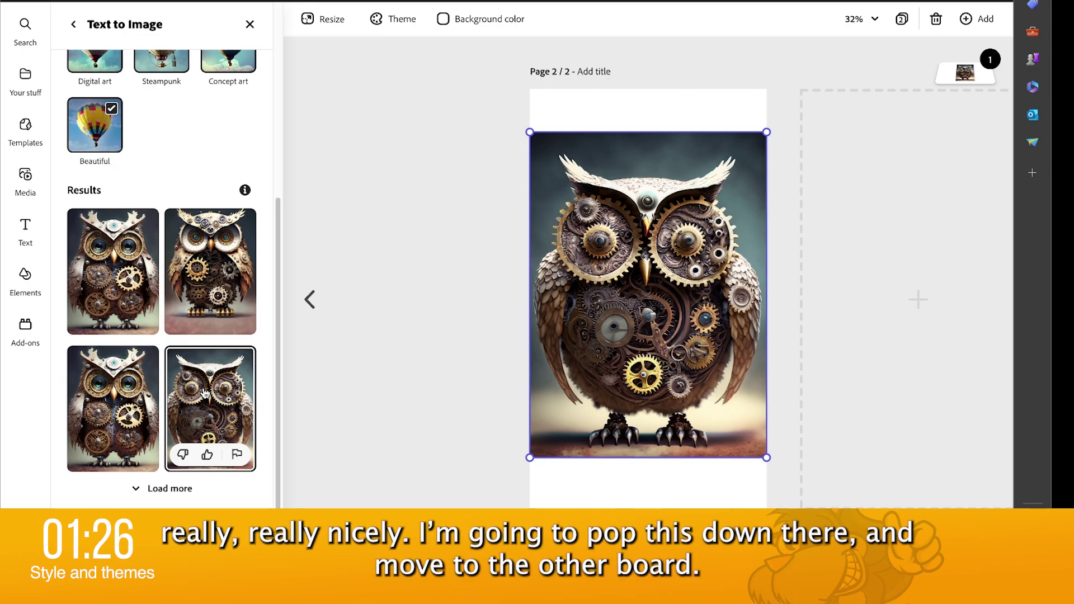
left_click_drag(578, 368, 573, 416)
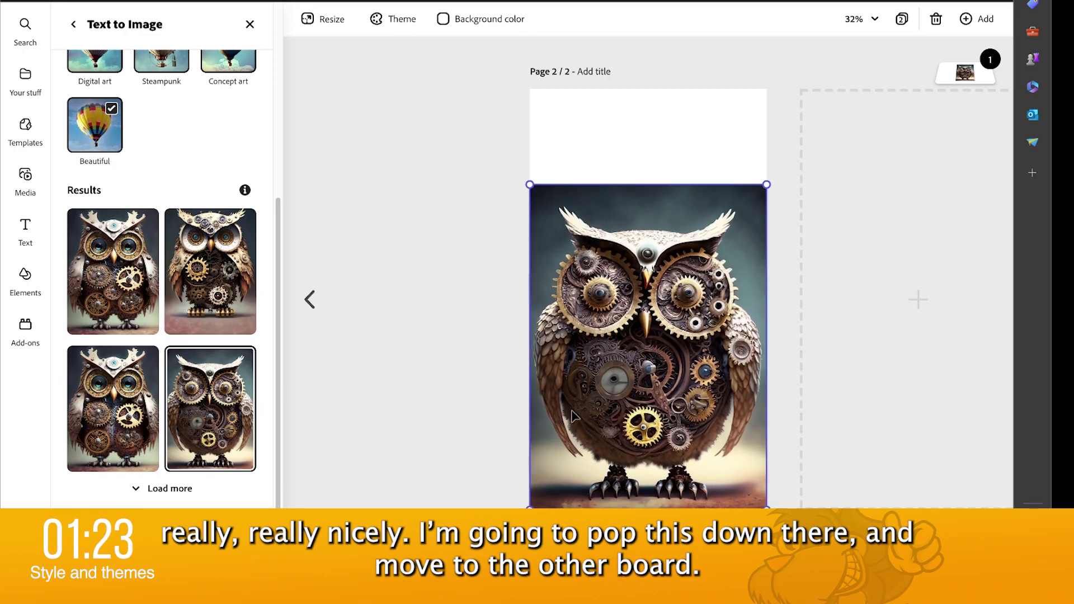
- Reopen the Text to image settings of the monster on page 1 and apply the Product photo theme
left_click(309, 300)
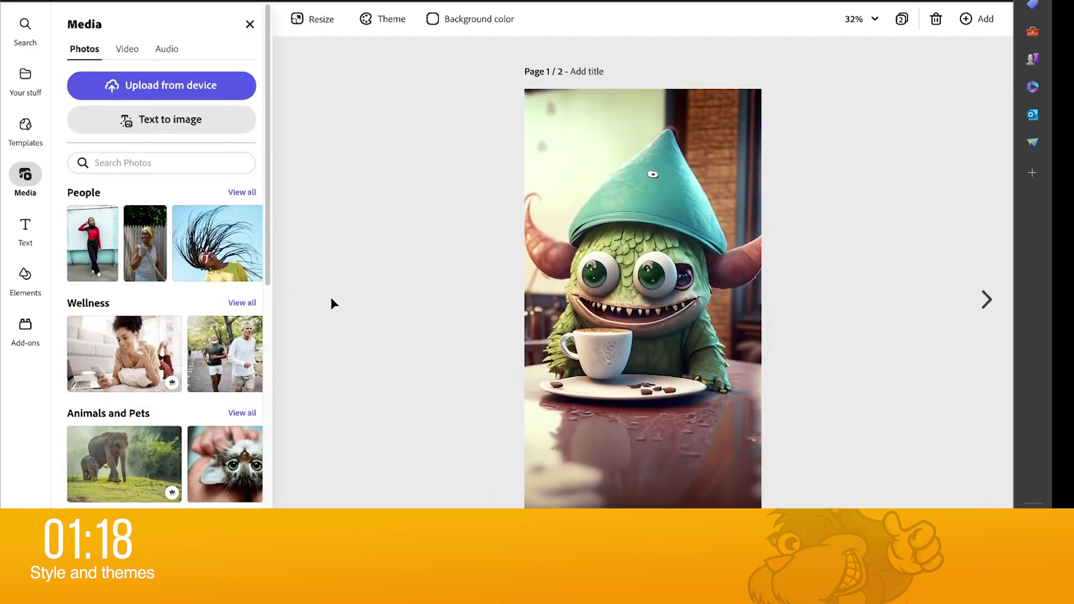
left_click(603, 315)
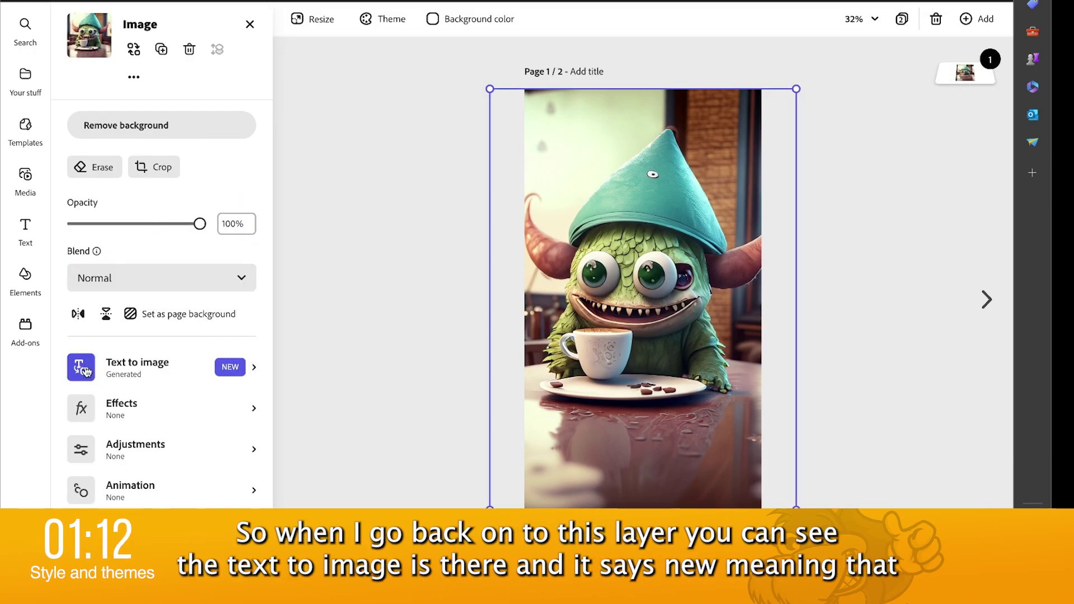
left_click(150, 376)
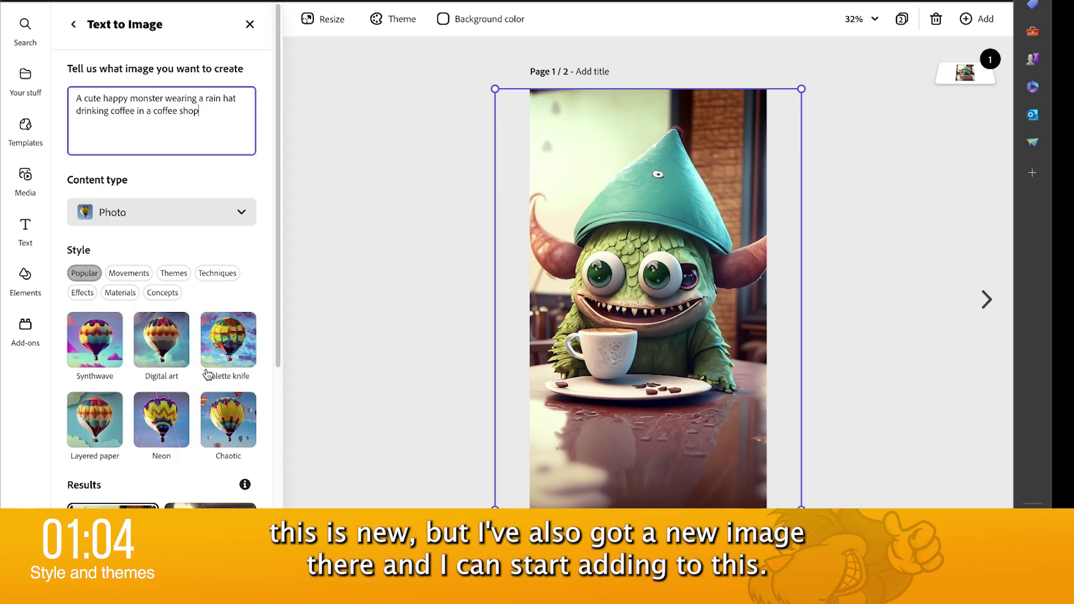
scroll(208, 373, "down", 1)
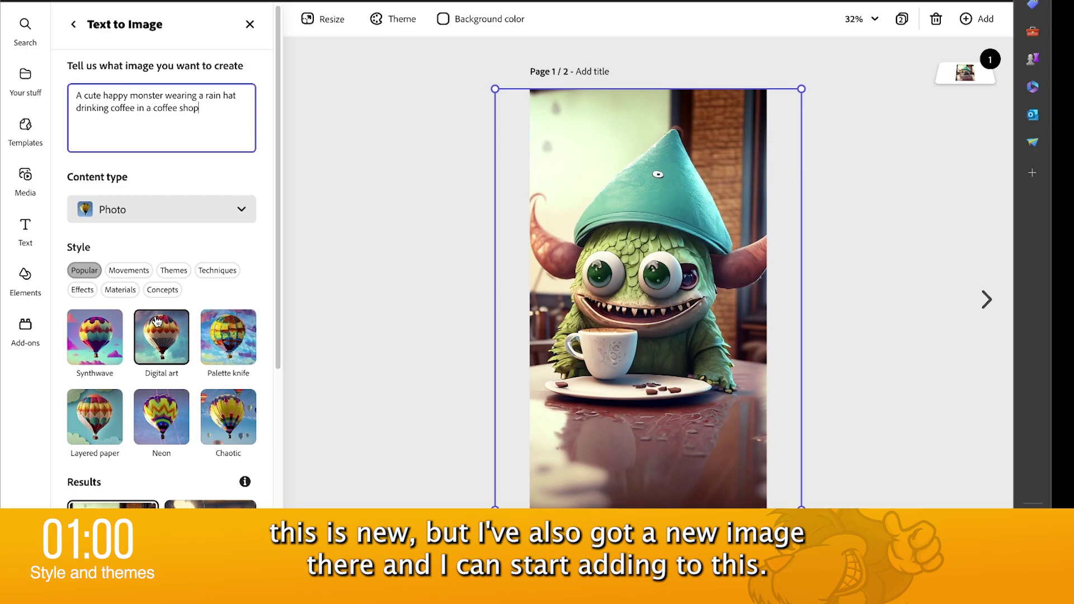
left_click(217, 271)
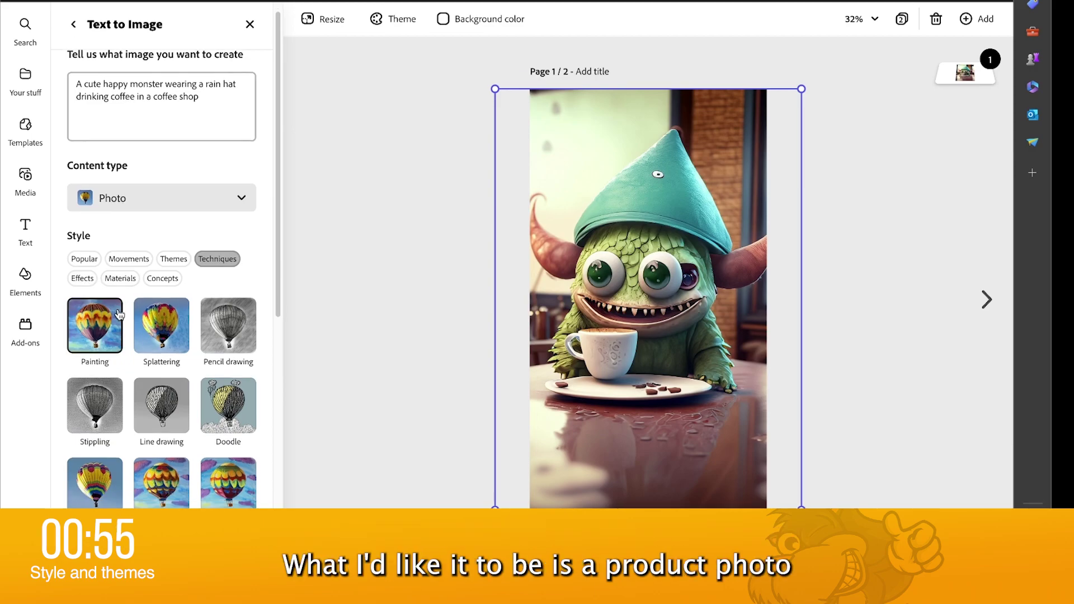
scroll(95, 336, "down", 2)
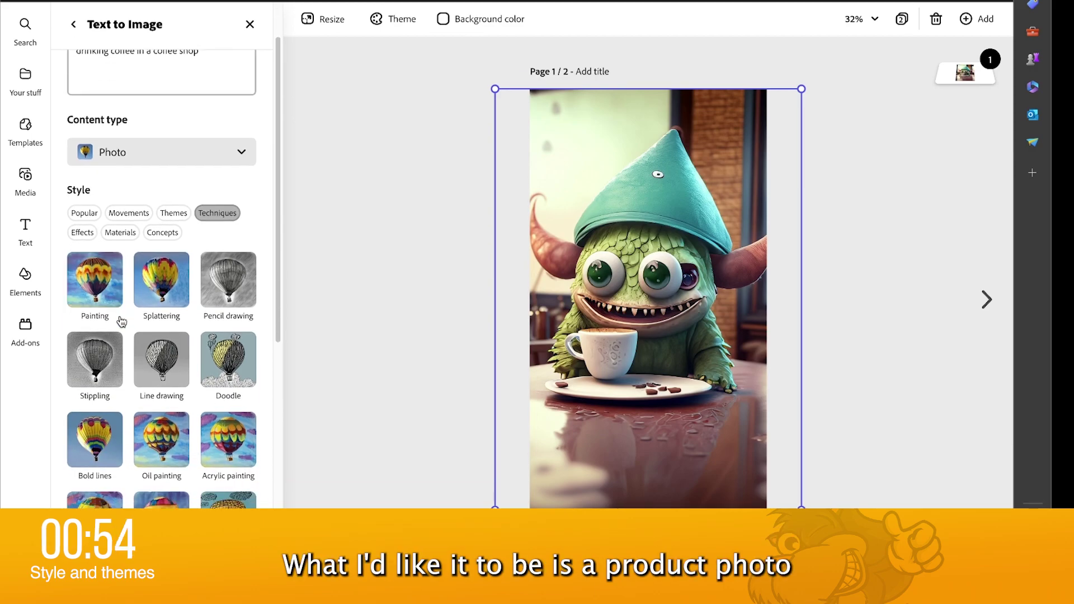
left_click(92, 412)
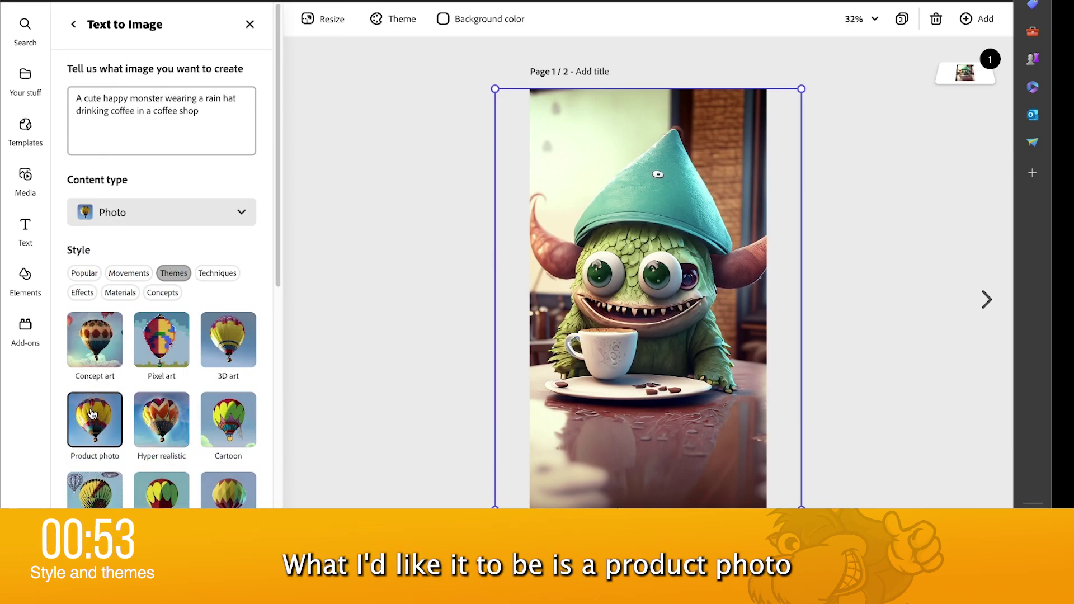
left_click(93, 413)
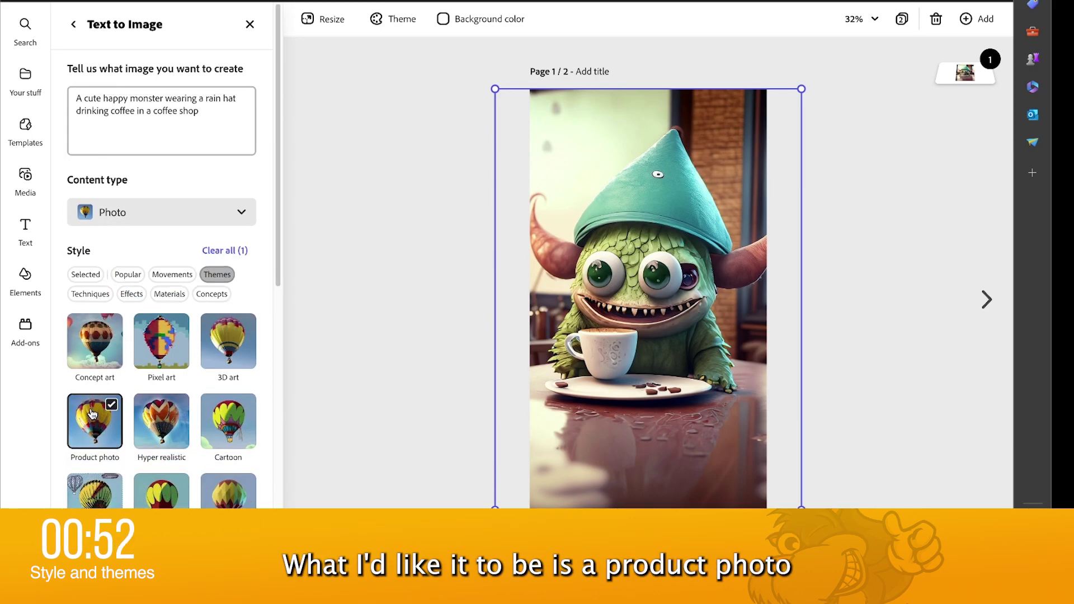
- Add the Yarn material style and regenerate the monster images
left_click(169, 294)
scroll(147, 333, "down", 1)
scroll(147, 332, "down", 3)
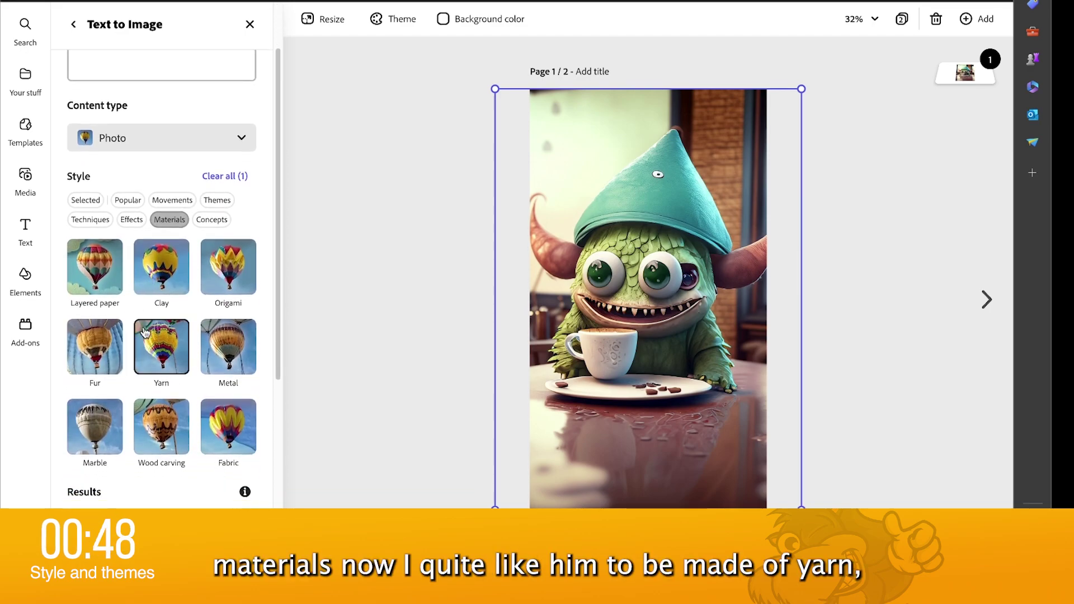
left_click(176, 258)
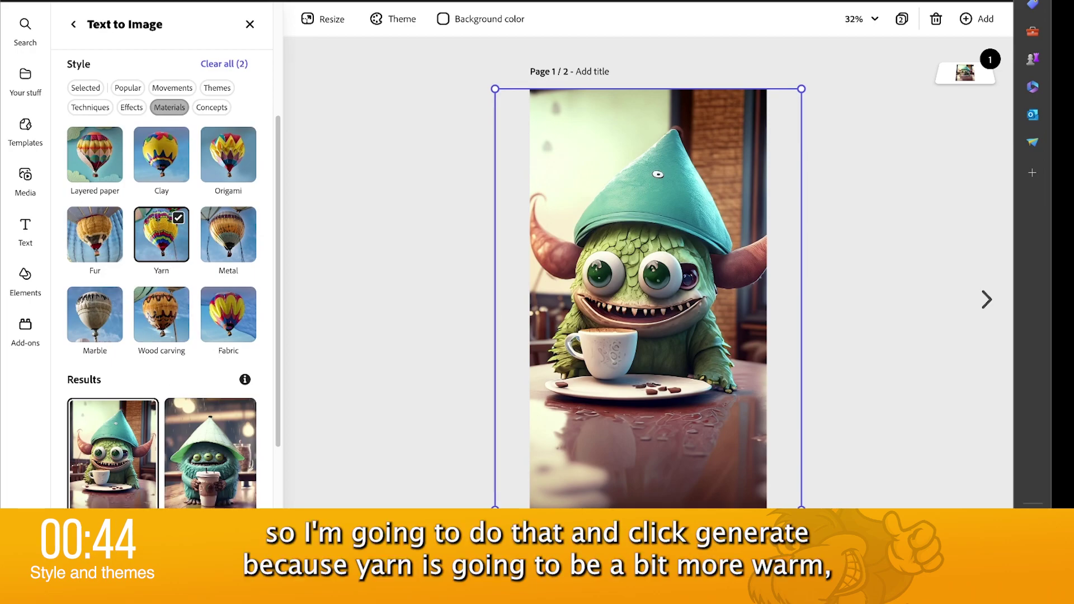
key("Escape")
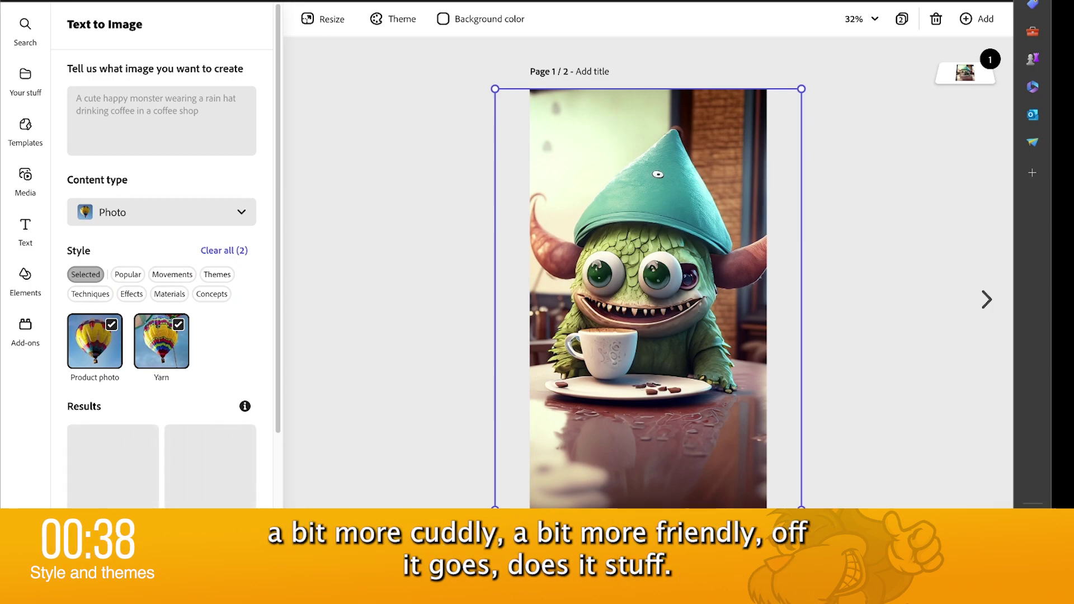
- Compare the four yarn monster results on the page, ending with the fourth one
scroll(209, 505, "down", 3)
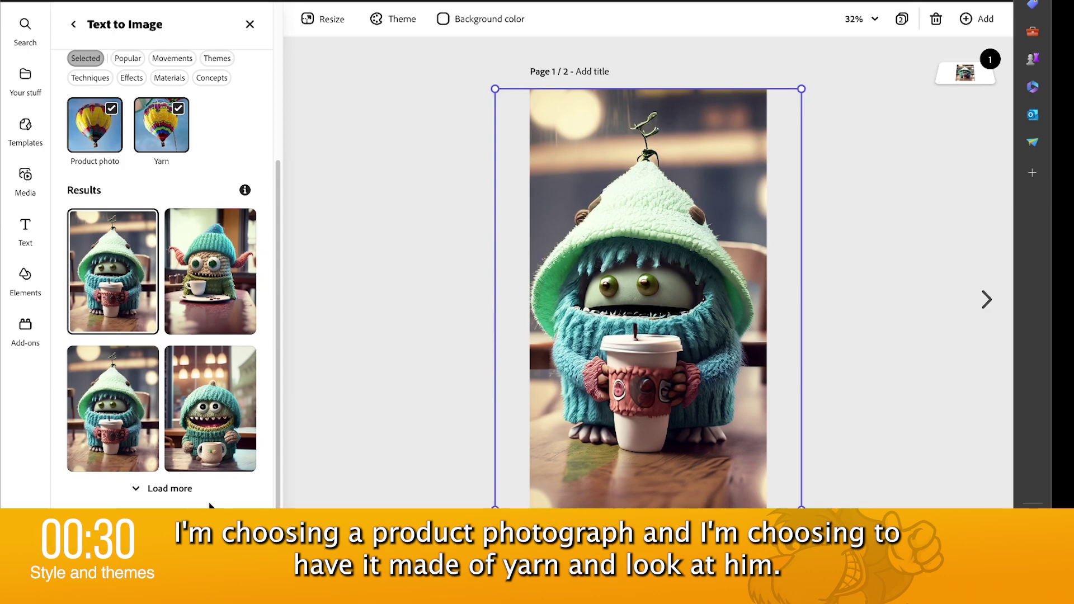
left_click(199, 427)
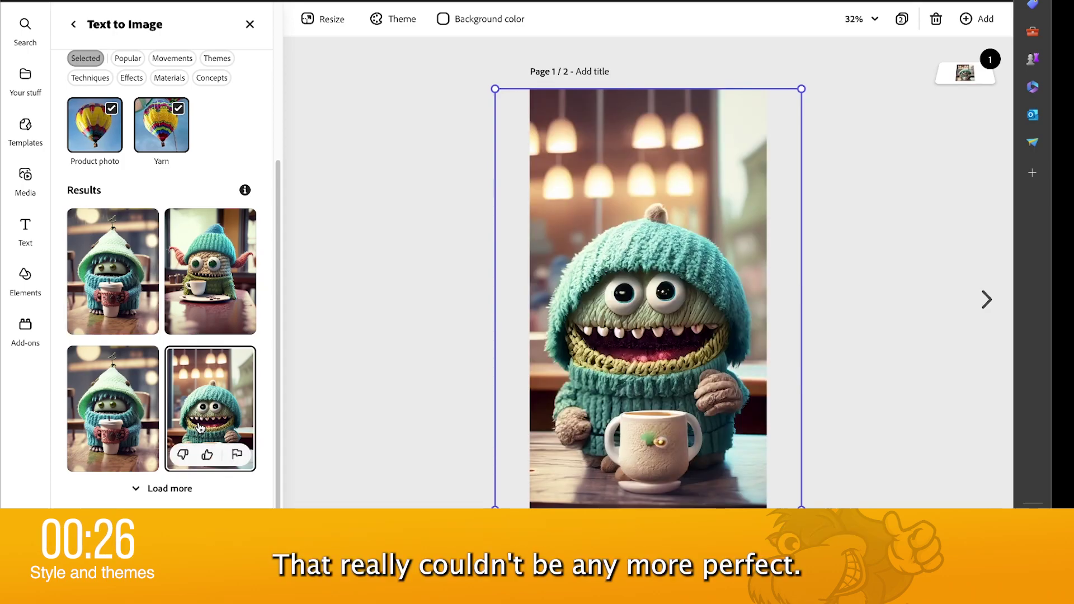
left_click(92, 402)
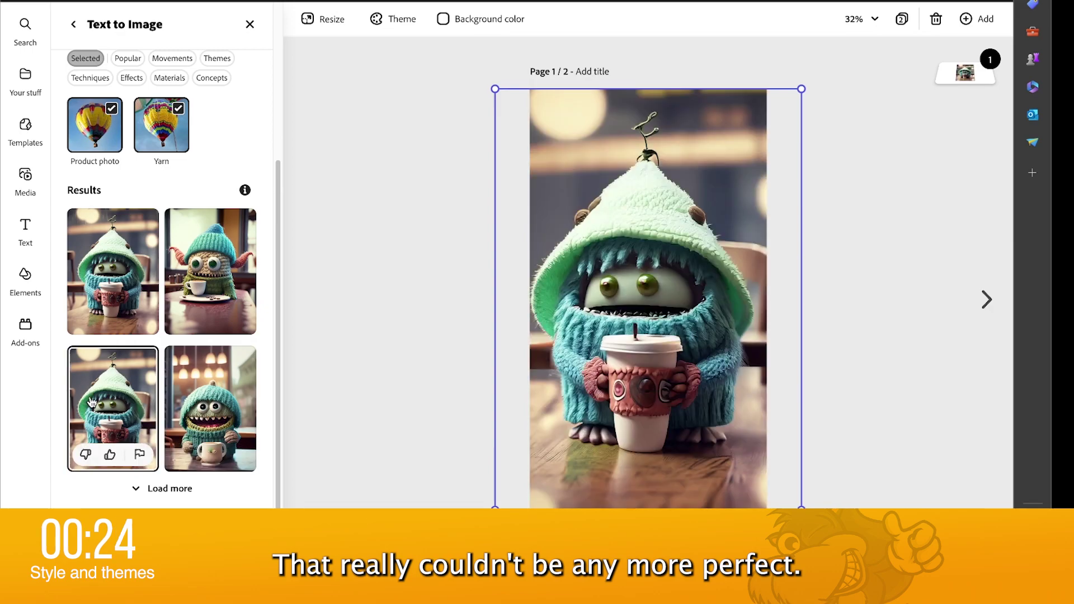
left_click(220, 295)
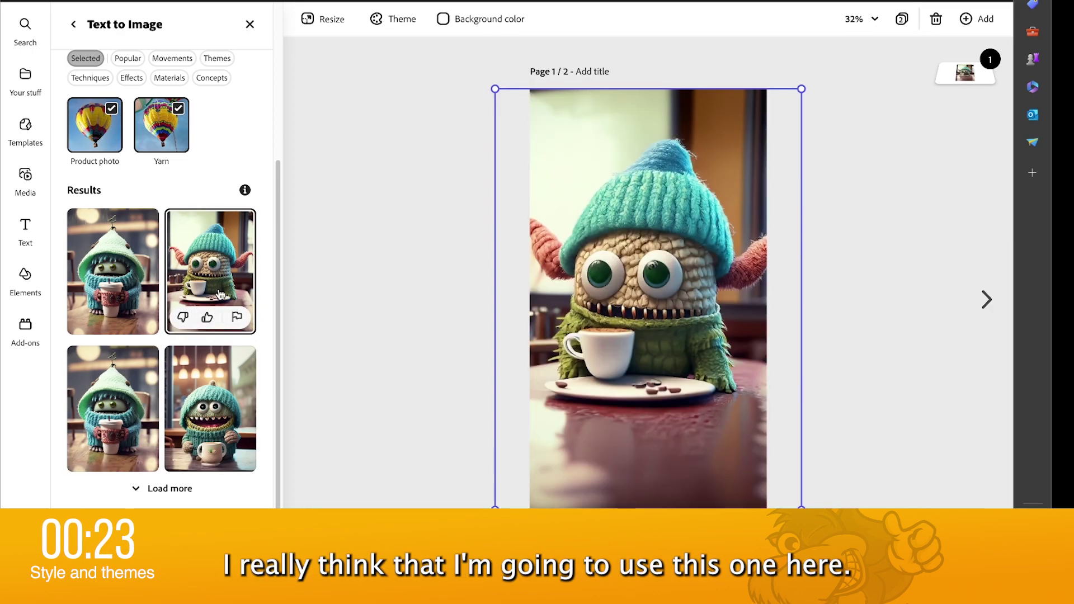
left_click(144, 271)
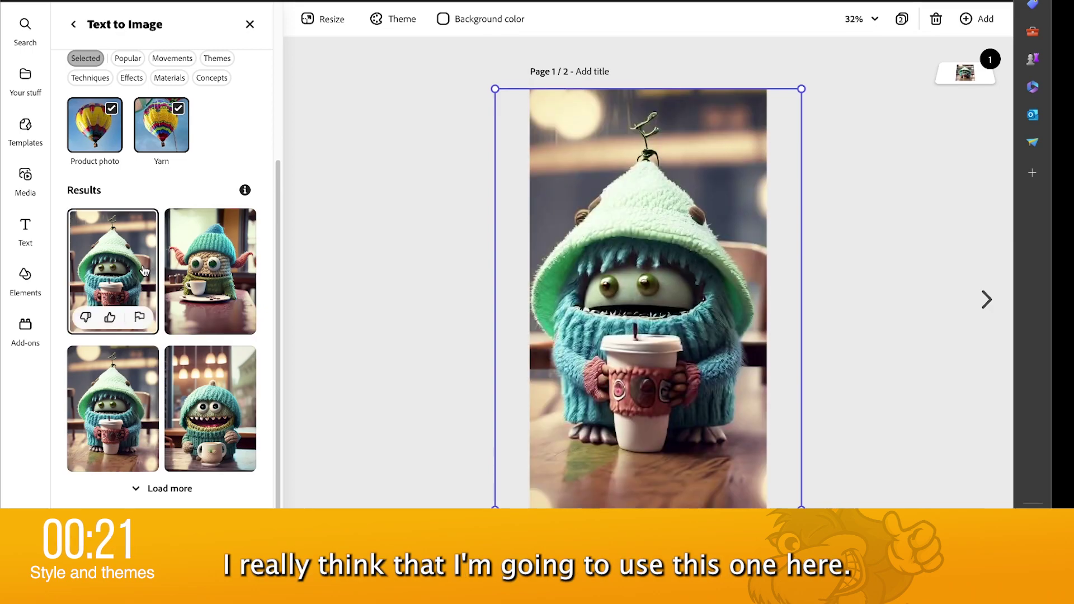
left_click(194, 393)
- Load more yarn monster results, preview the new ones, and put the fourth original result, the wide-mouthed monster, back on the page
left_click(150, 495)
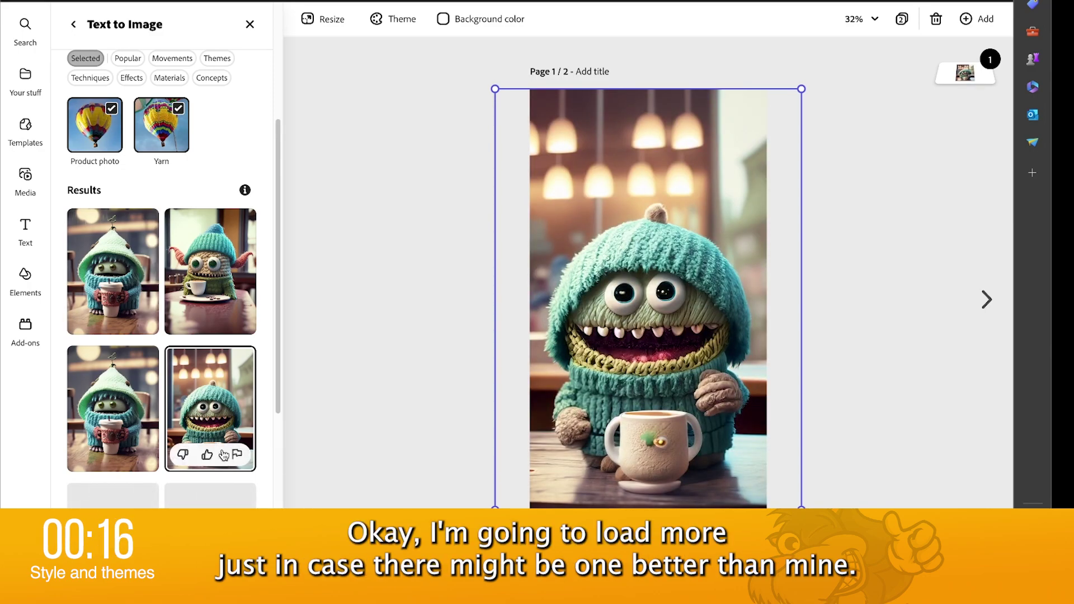
scroll(219, 448, "down", 5)
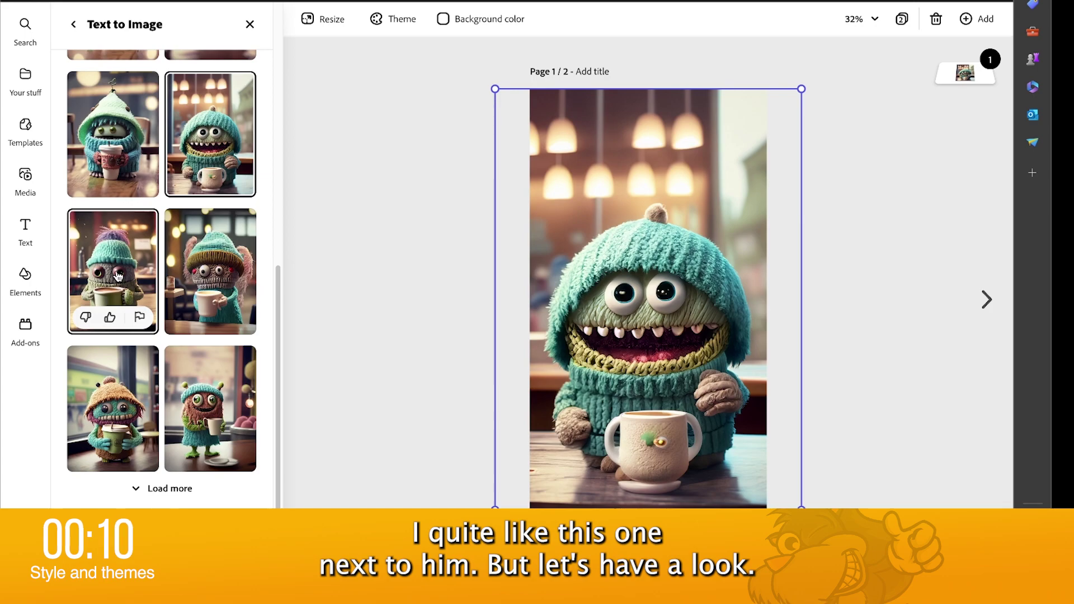
left_click(119, 273)
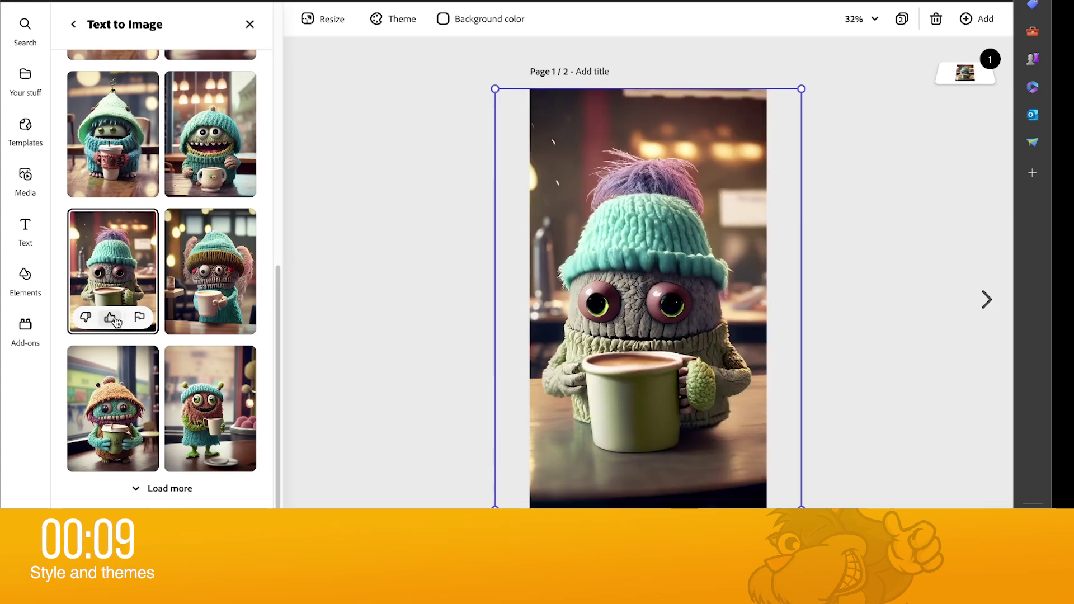
left_click(132, 417)
left_click(207, 407)
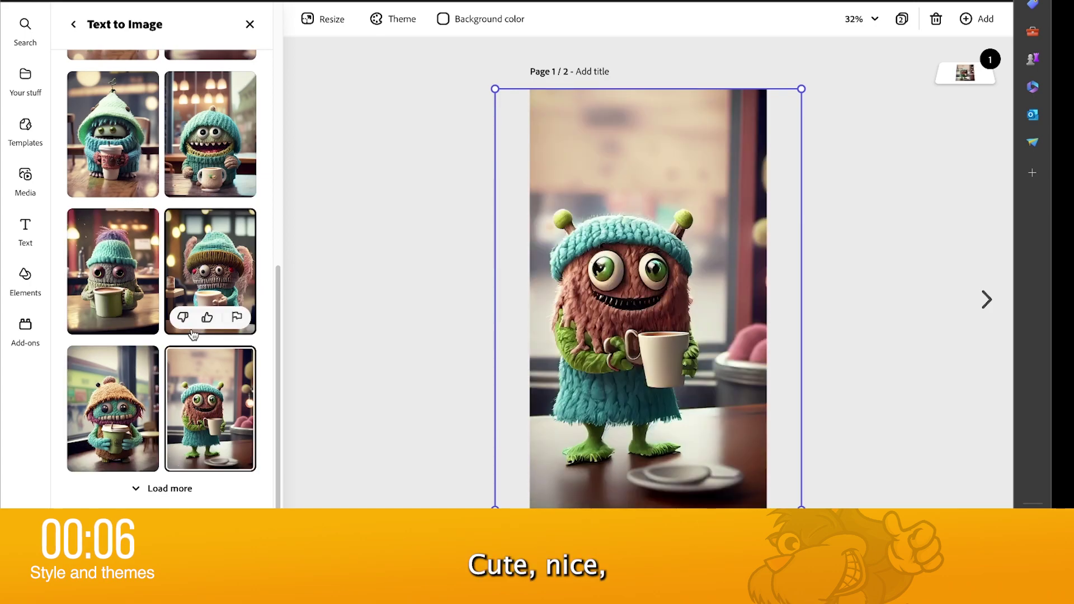
left_click(223, 259)
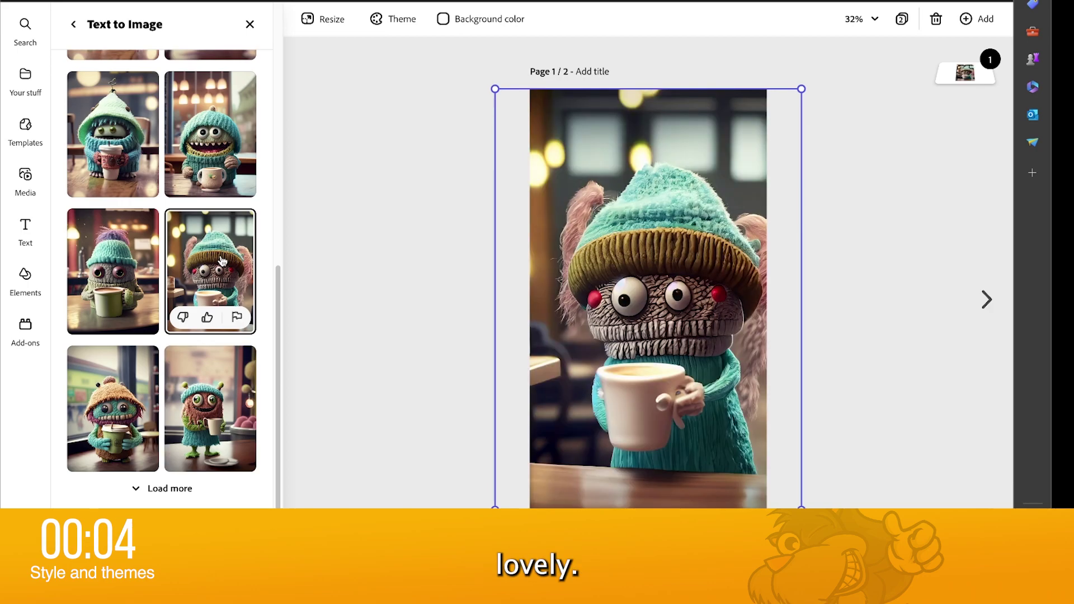
scroll(223, 264, "up", 3)
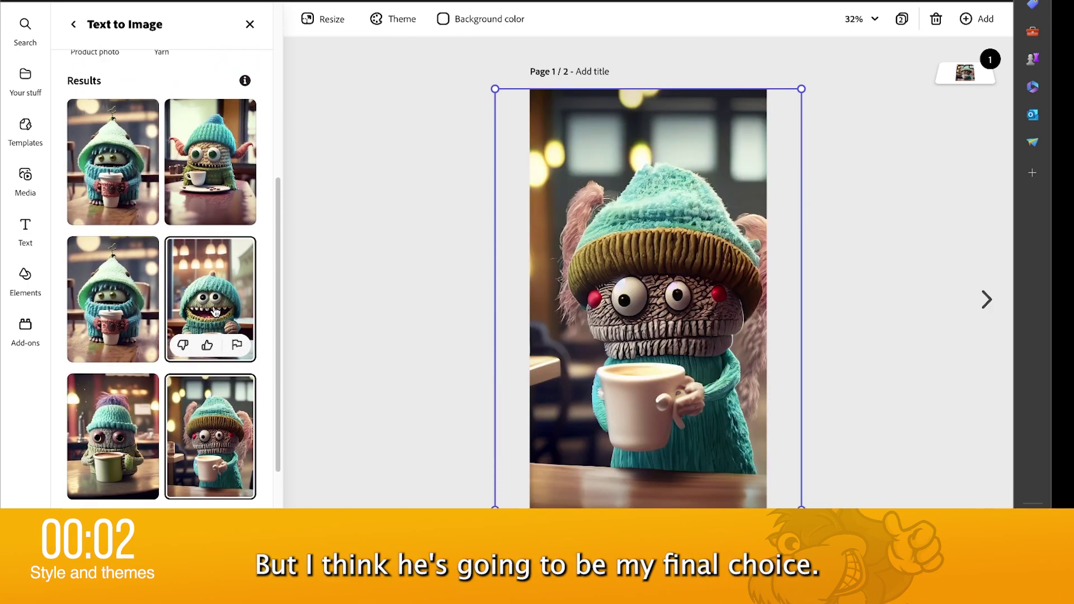
left_click(216, 311)
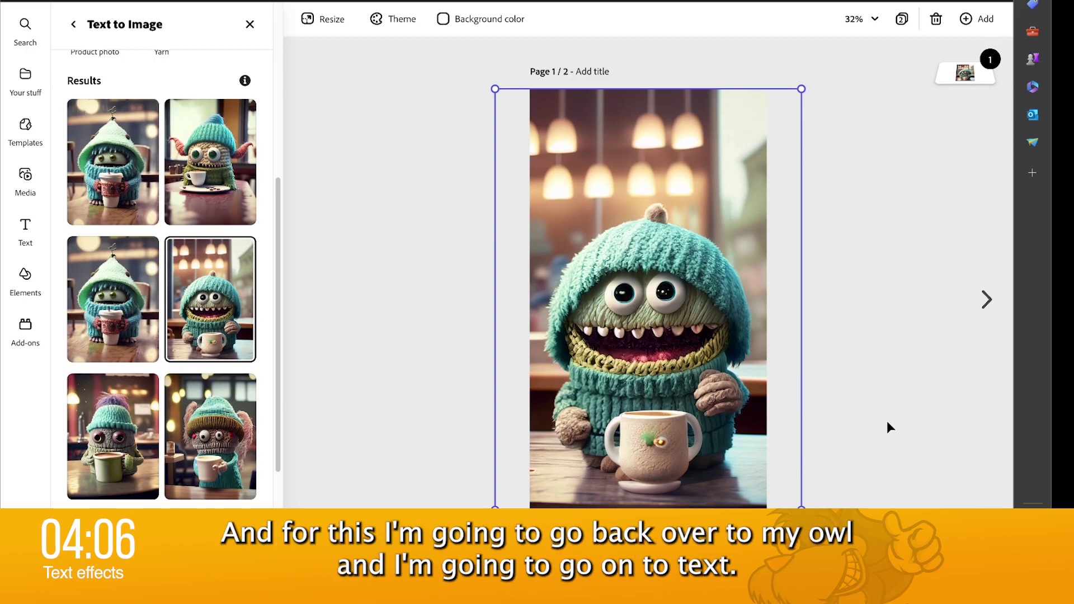
- Add the text OWL to the owl page in Alfarn 2 at size 356, filling the blank space above the owl
left_click(985, 300)
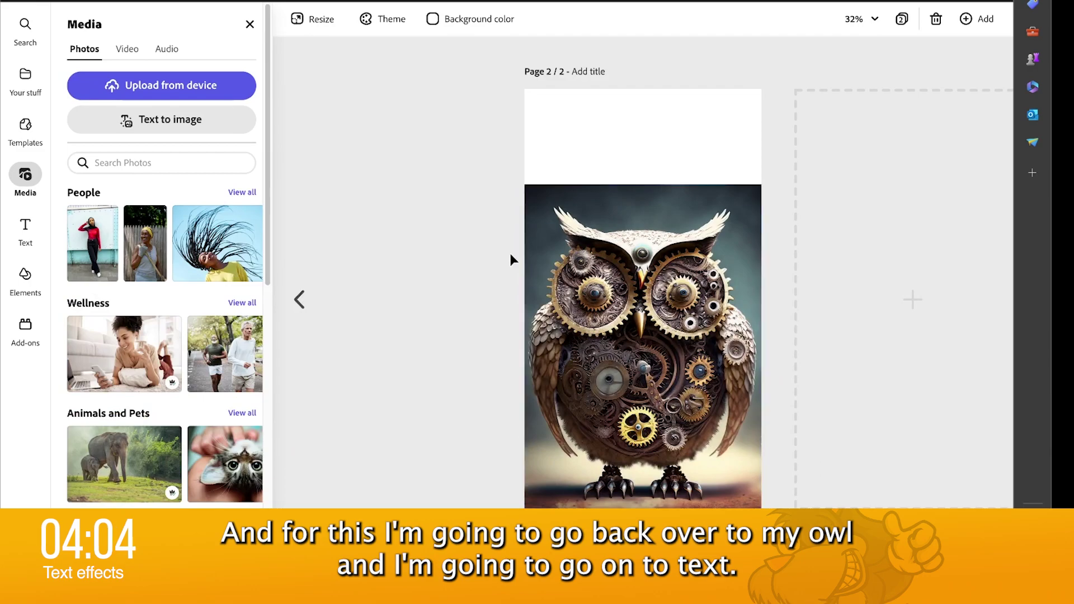
left_click(25, 228)
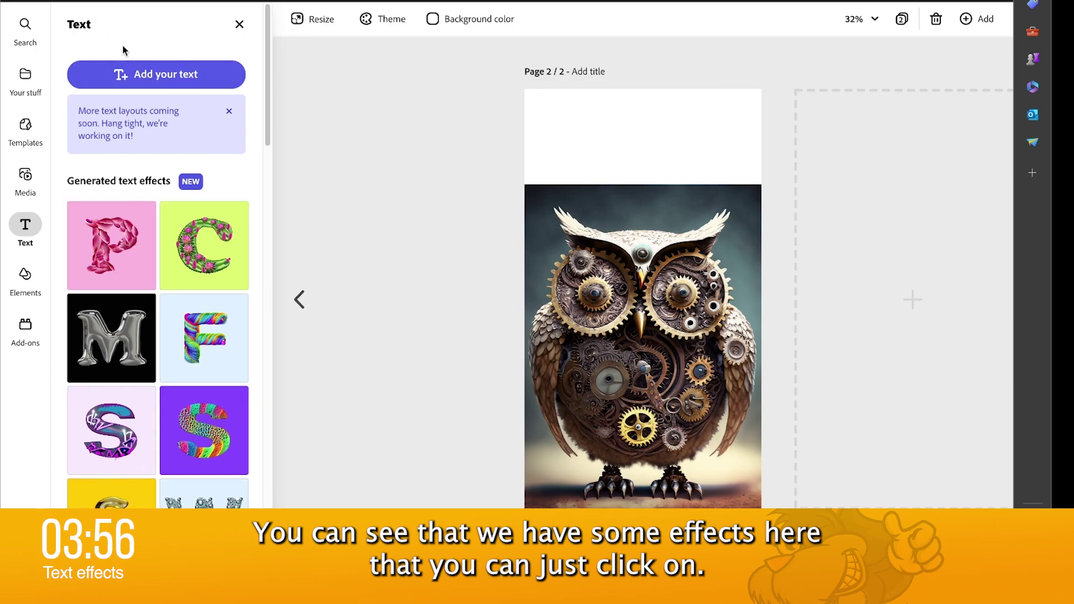
left_click(142, 76)
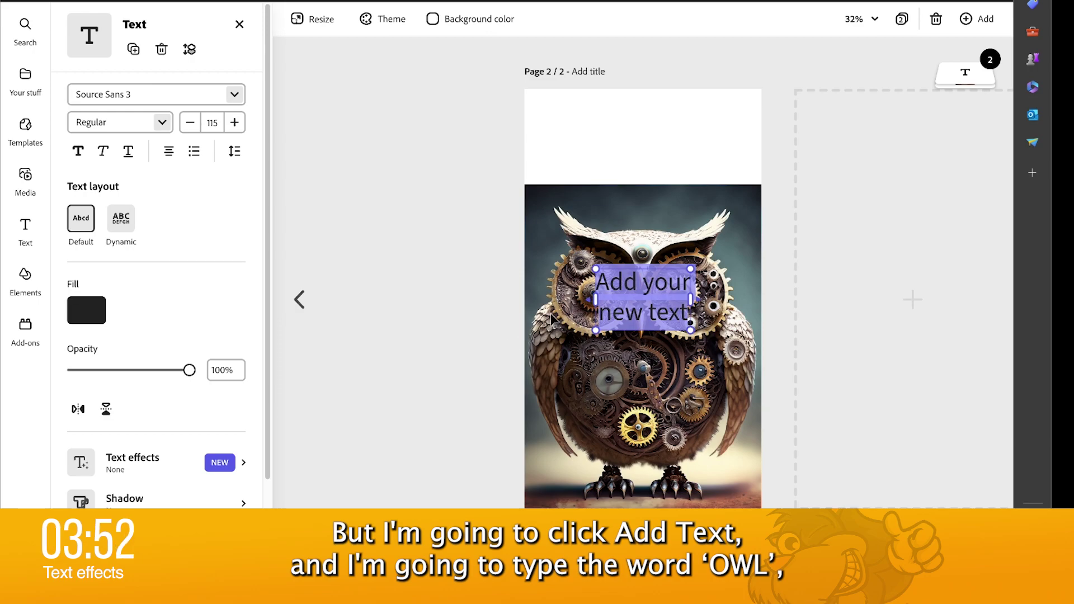
key("BackSpace")
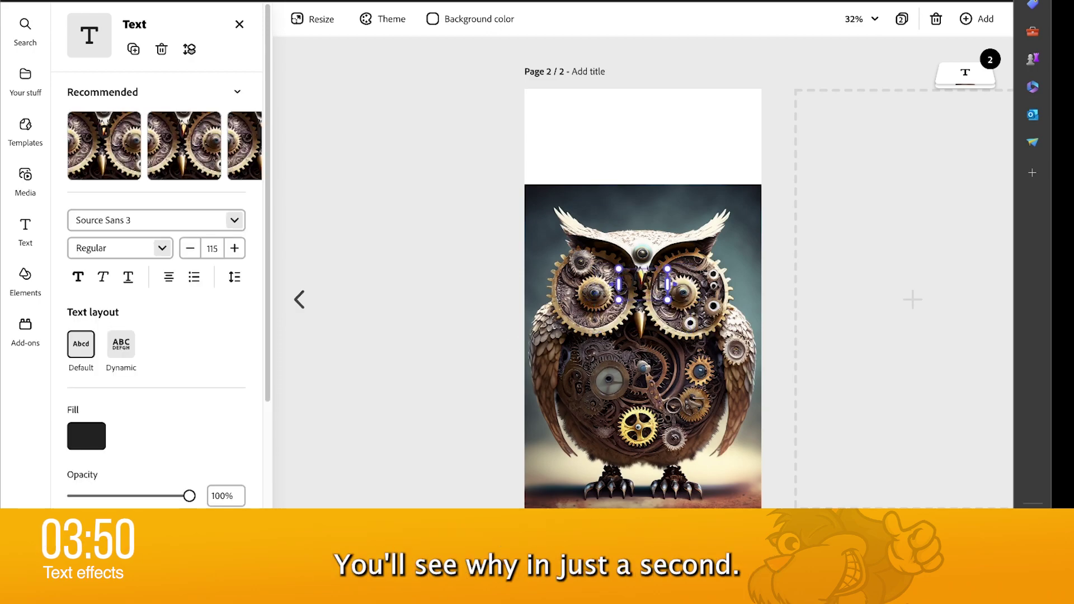
left_click_drag(637, 265, 618, 143)
left_click_drag(623, 85, 591, 115)
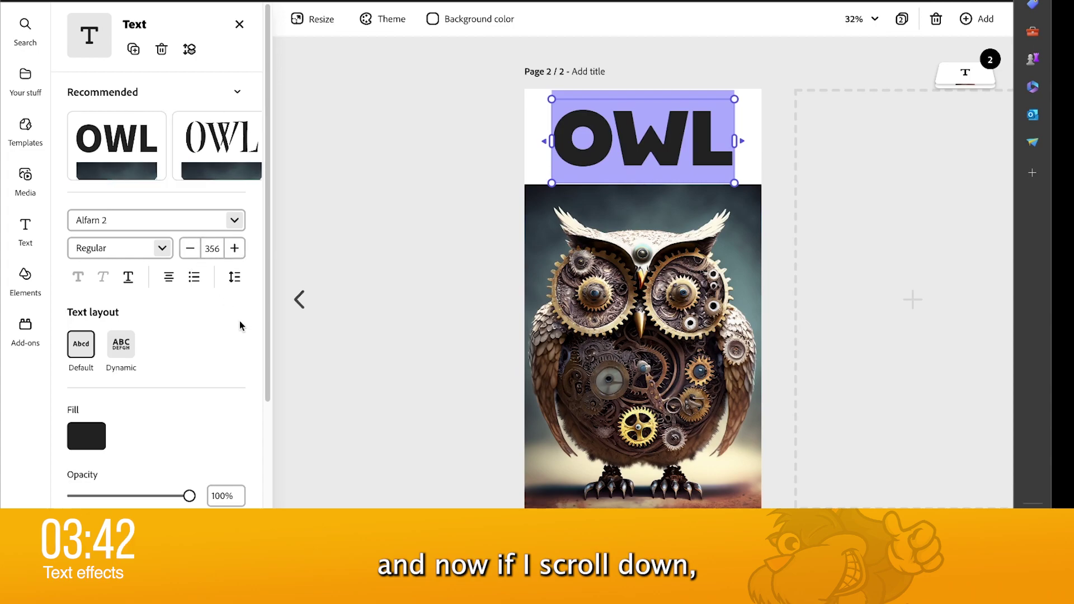
- Generate a "Long feathers" text effect for the word OWL and try the Tight fit
left_click_drag(270, 318, 241, 491)
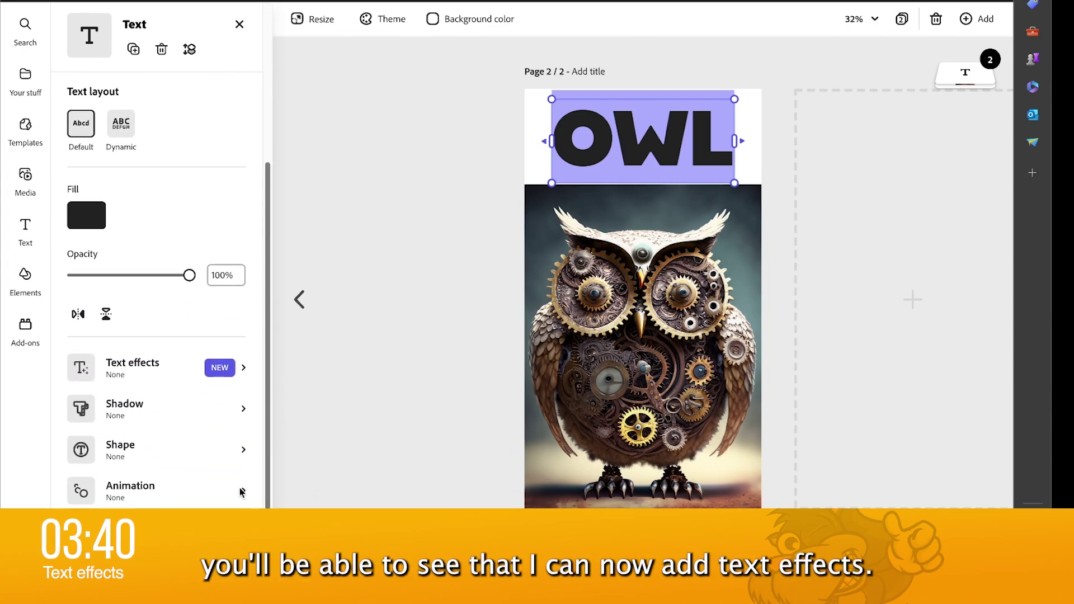
left_click(142, 373)
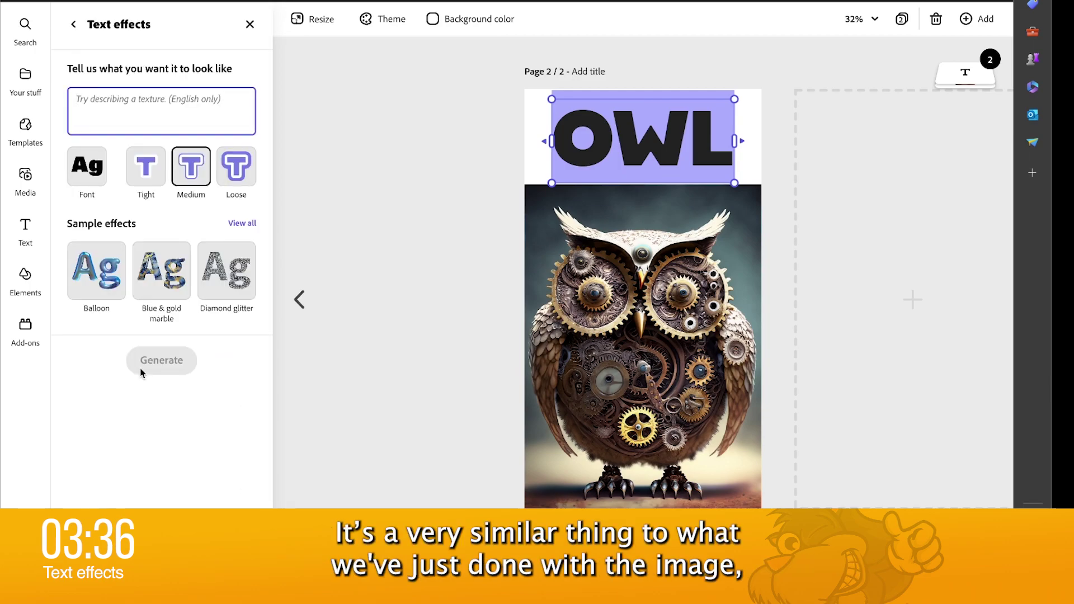
left_click(123, 127)
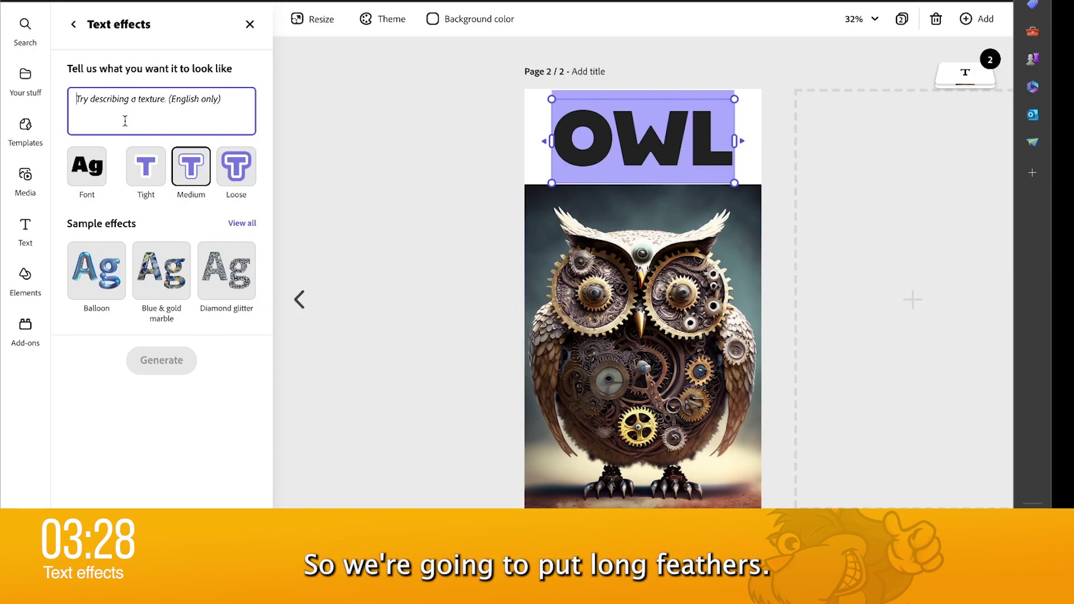
type("l")
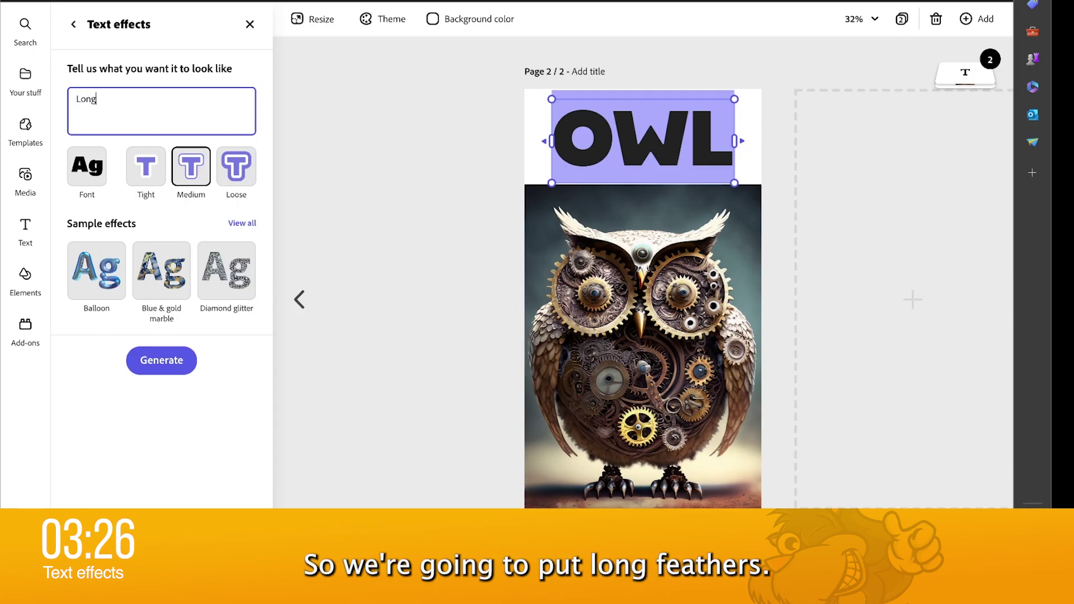
type("ong feathers")
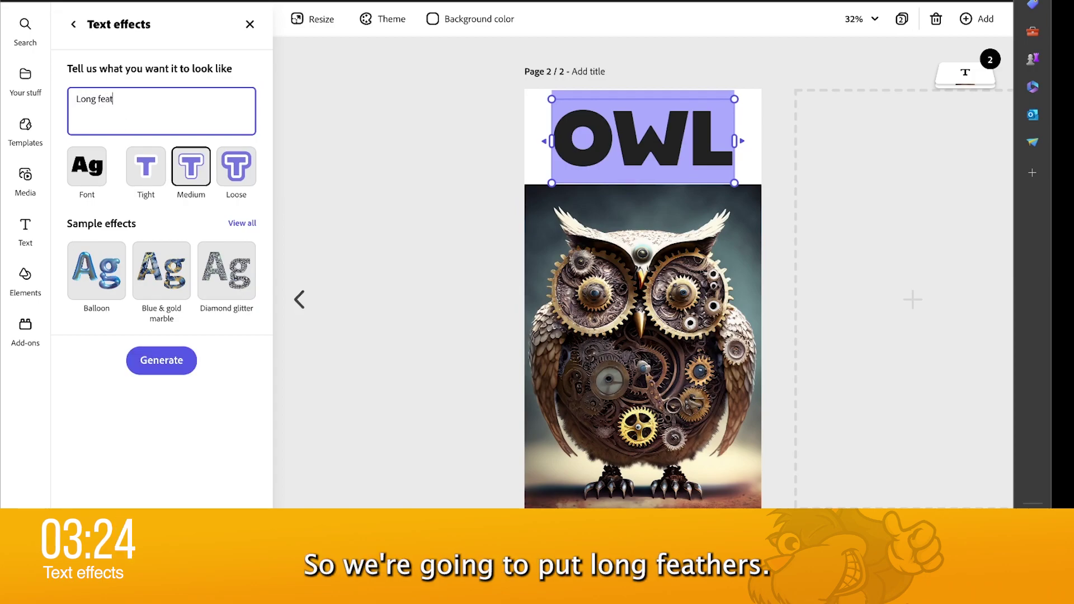
key("Return")
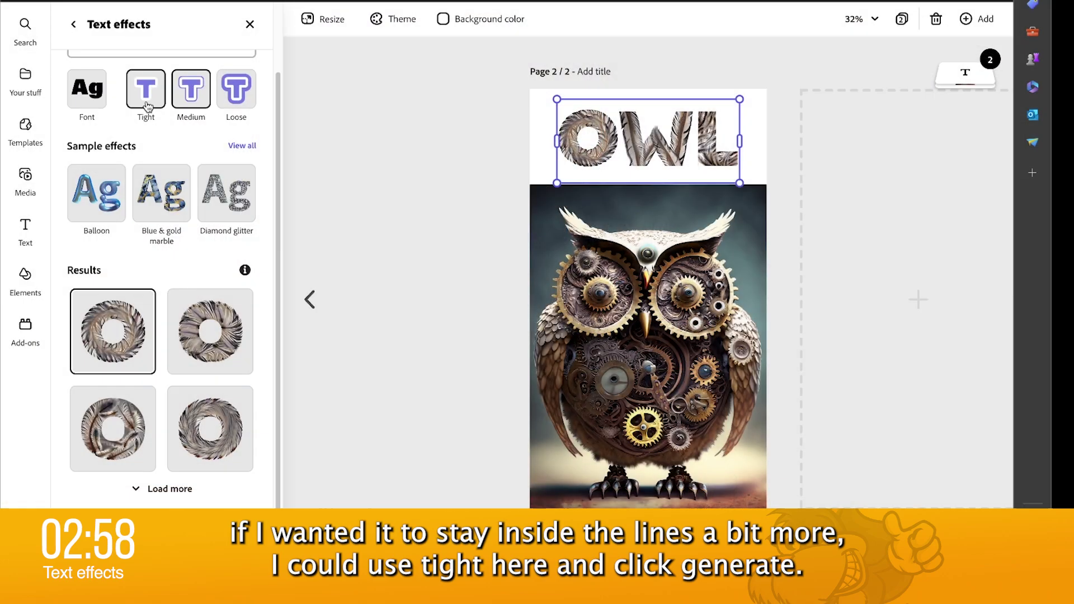
left_click(147, 106)
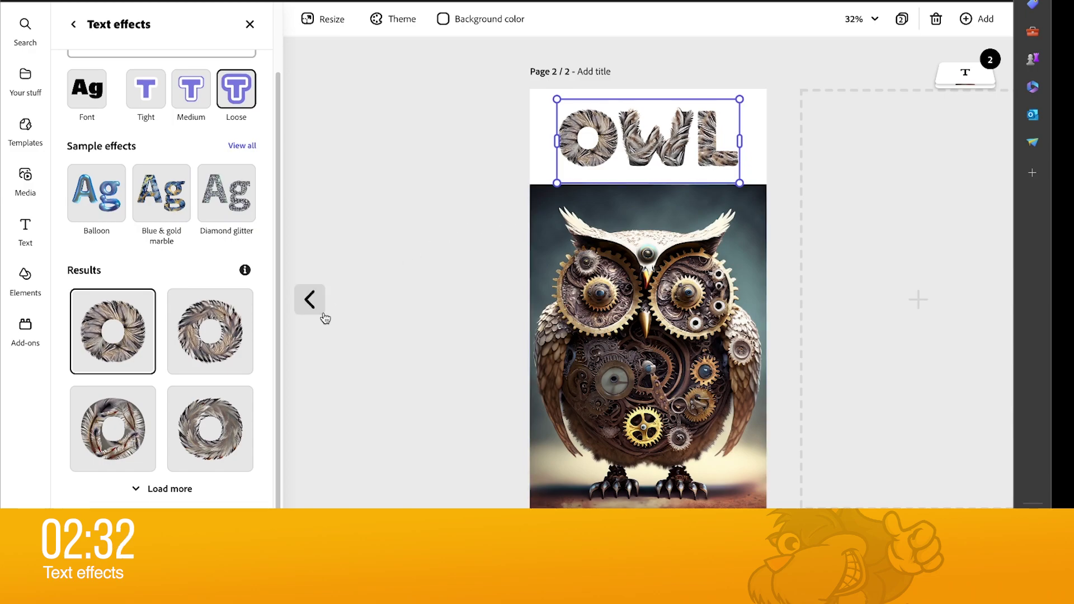
- Apply the second and the fourth "Long feathers" results to the OWL title to compare them
left_click(225, 347)
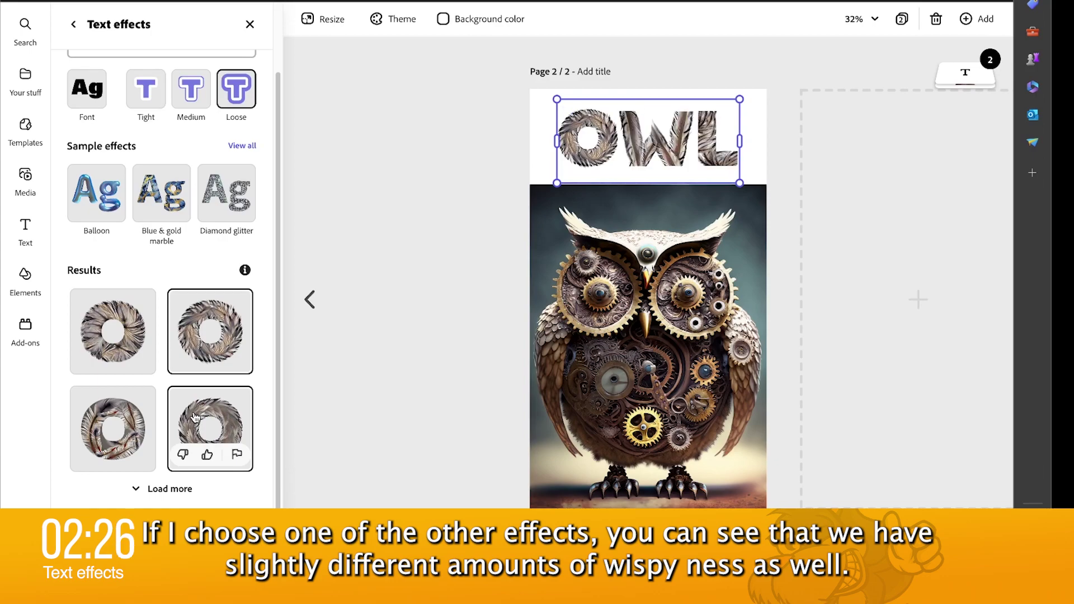
left_click(194, 417)
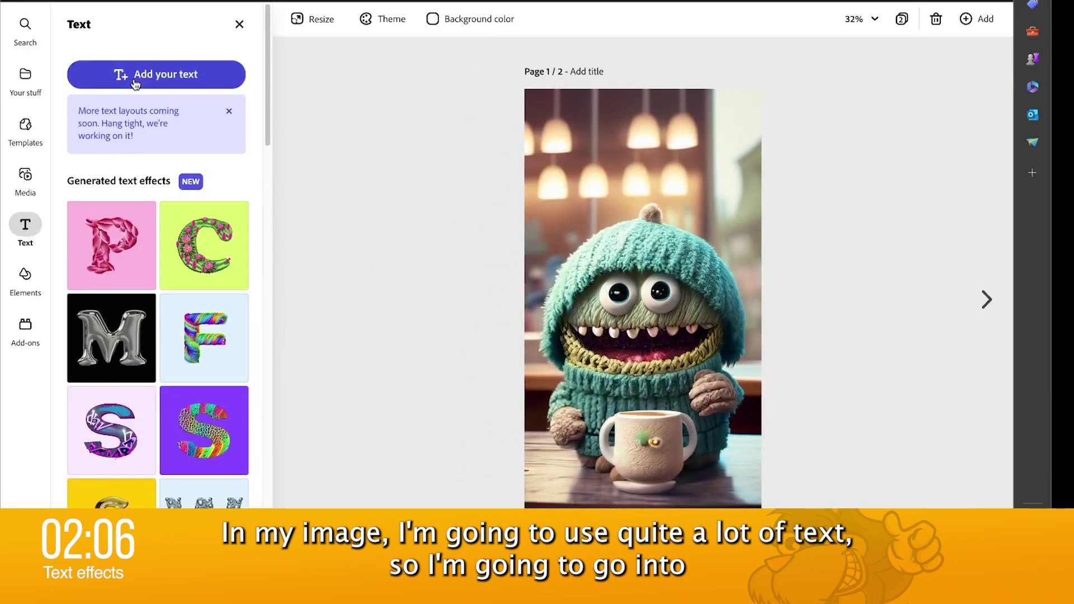
- Add the text TASTE THE NECTAR OF THE BEAN GODS to the monster page and enlarge it in the Dynamic layout
left_click(135, 84)
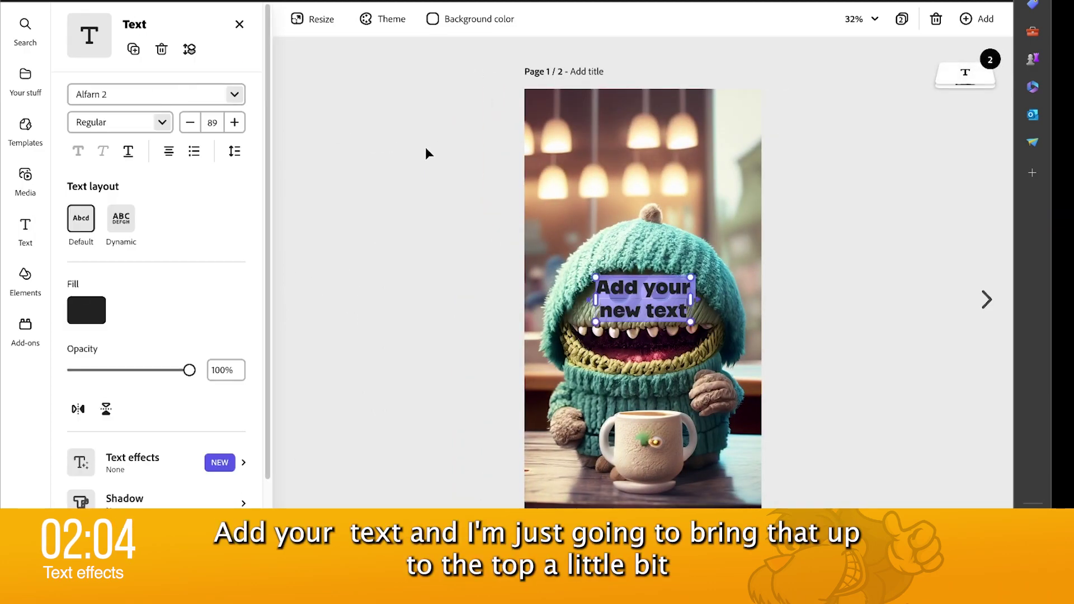
left_click_drag(625, 281, 578, 117)
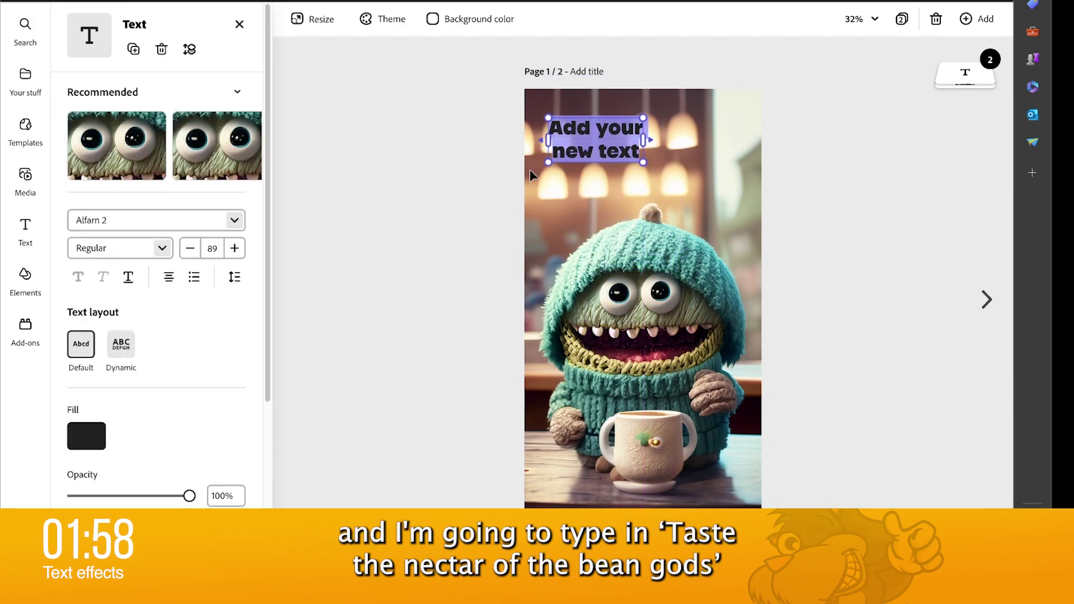
type("TASTE THE NECTA")
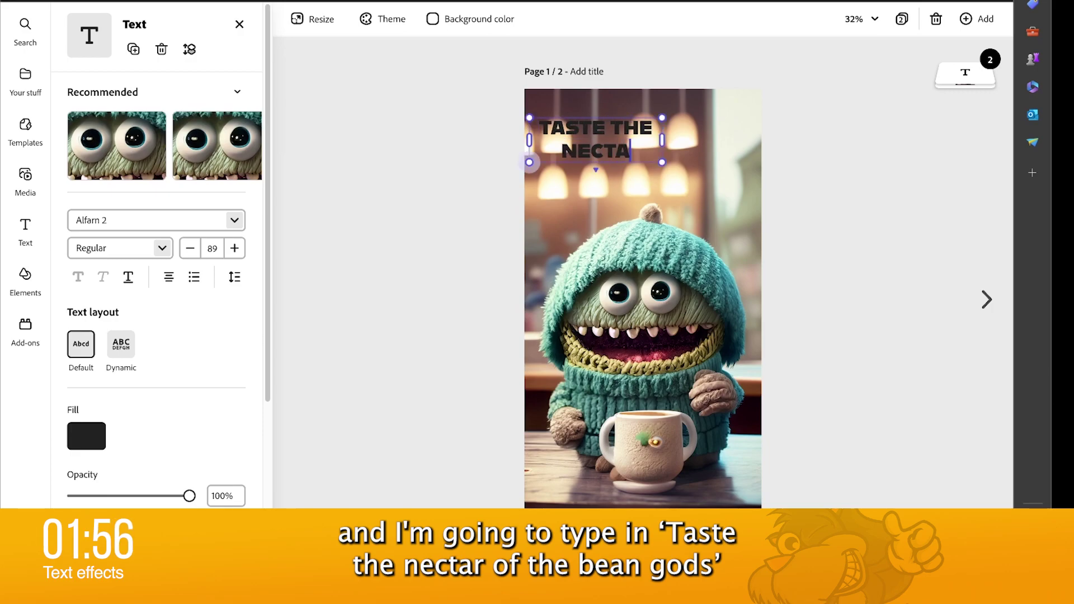
type("R OF THE BEAN GODS")
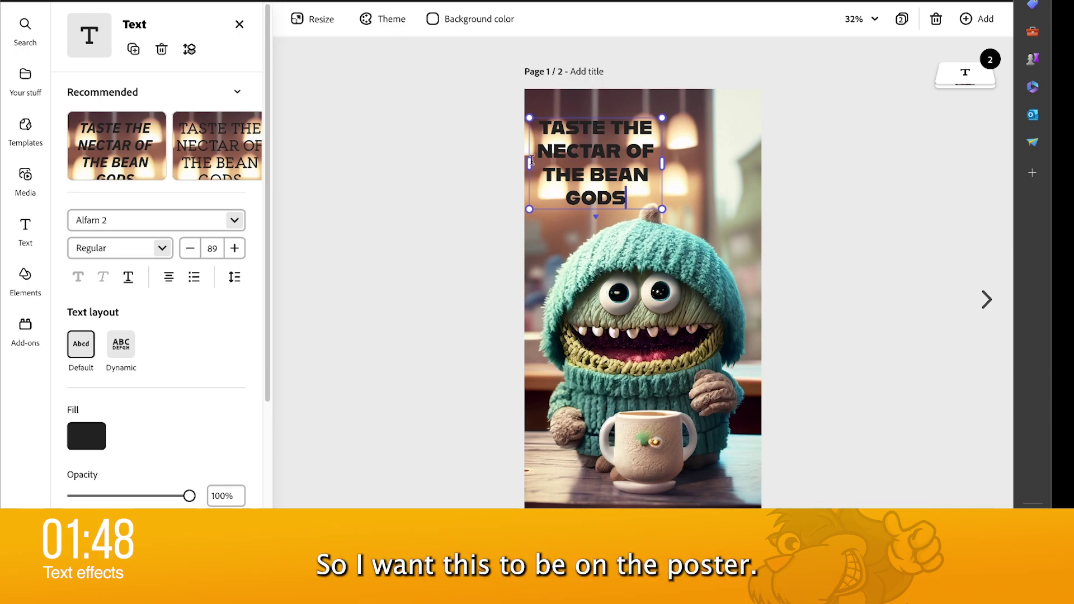
left_click(127, 348)
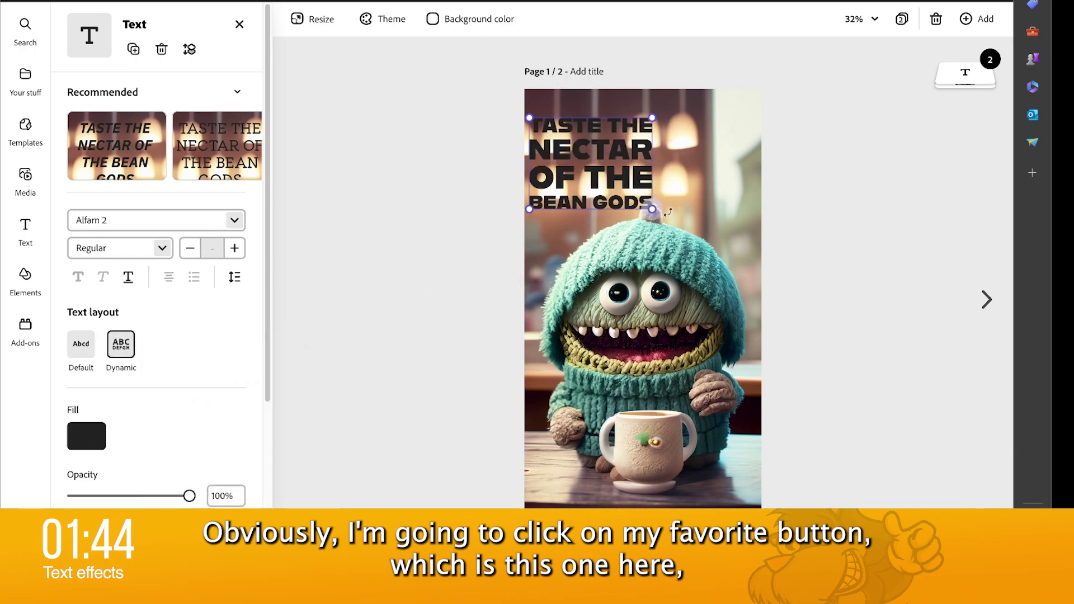
left_click_drag(653, 209, 691, 309)
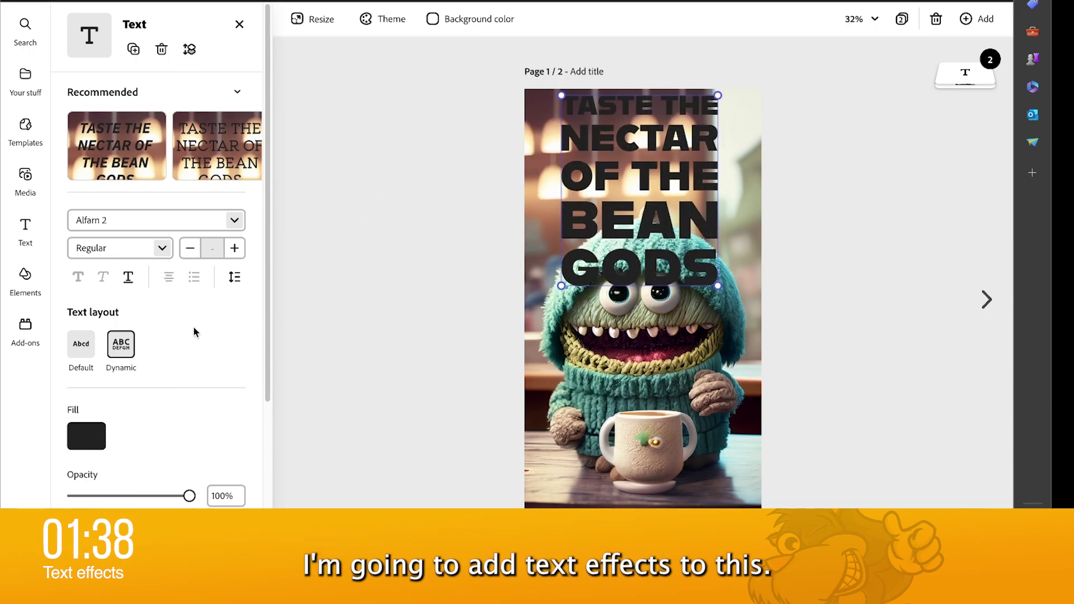
- Generate a "Coffee beans" text effect with the Medium fit for the monster page's text
scroll(250, 387, "down", 5)
left_click(110, 383)
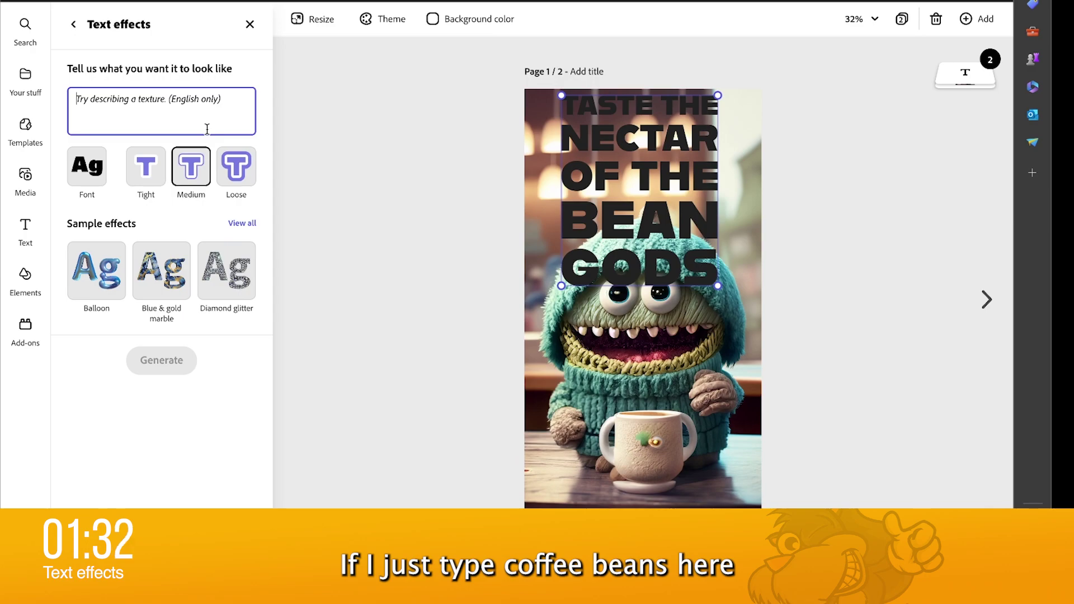
type("Coffee beans")
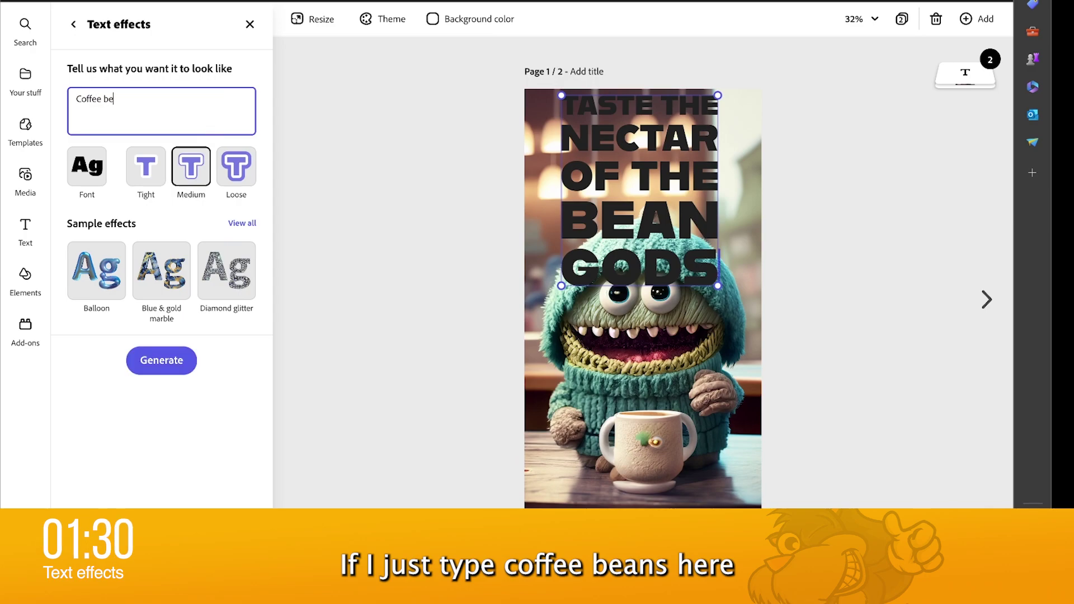
key("Return")
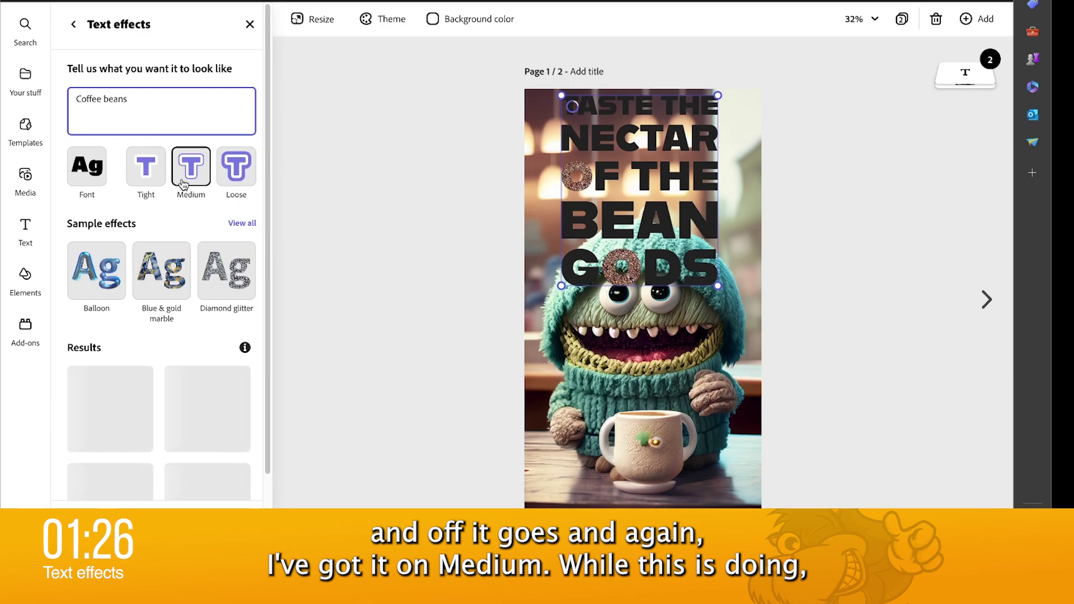
- Regenerate the text effect with the description "large Coffee beans" and apply the fourth result
scroll(168, 241, "down", 2)
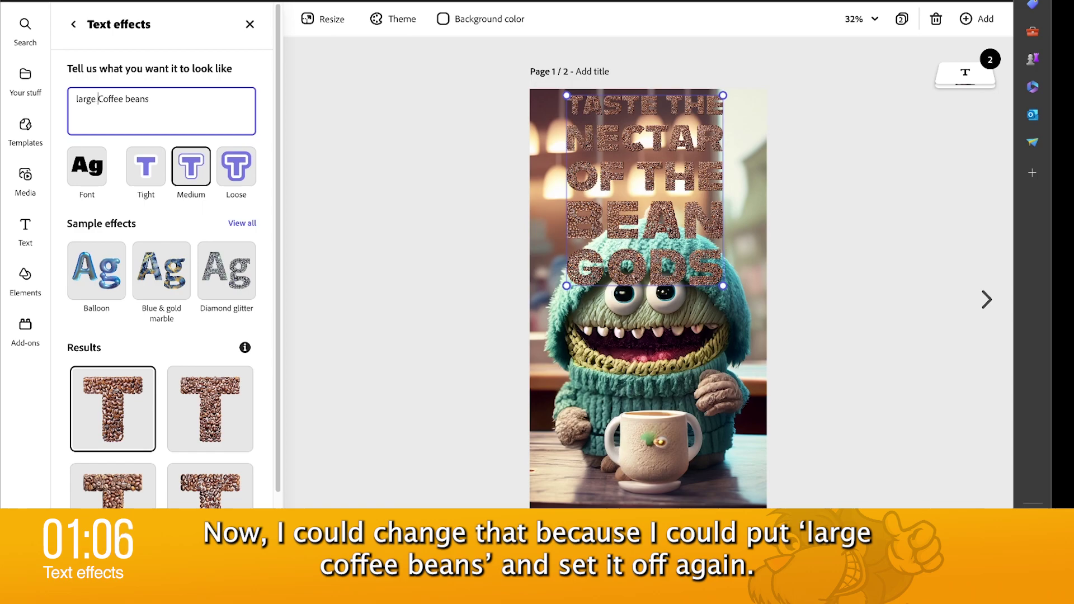
key("Return")
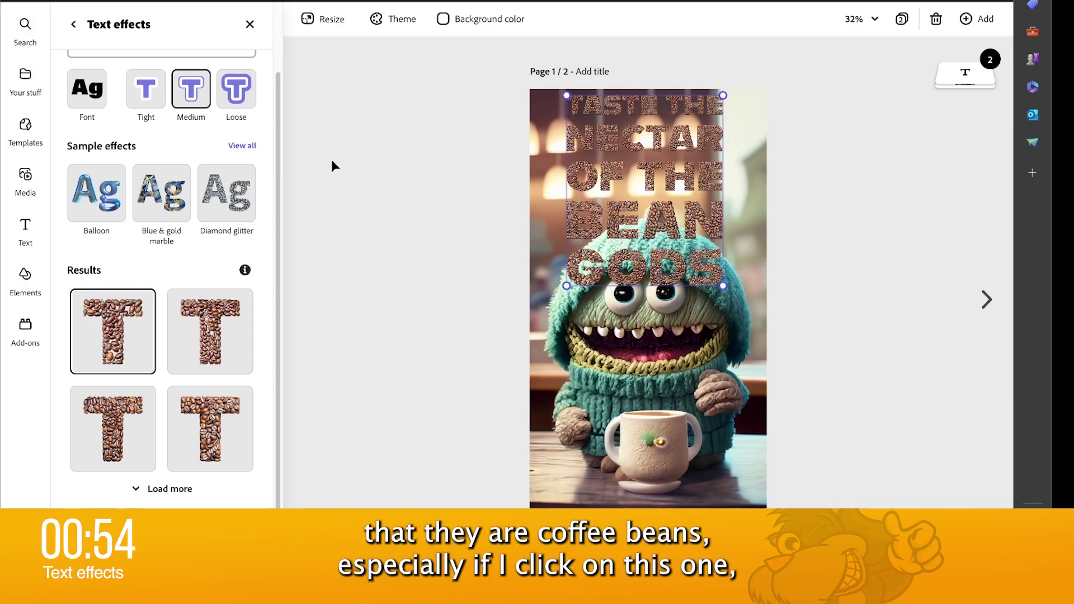
left_click(213, 425)
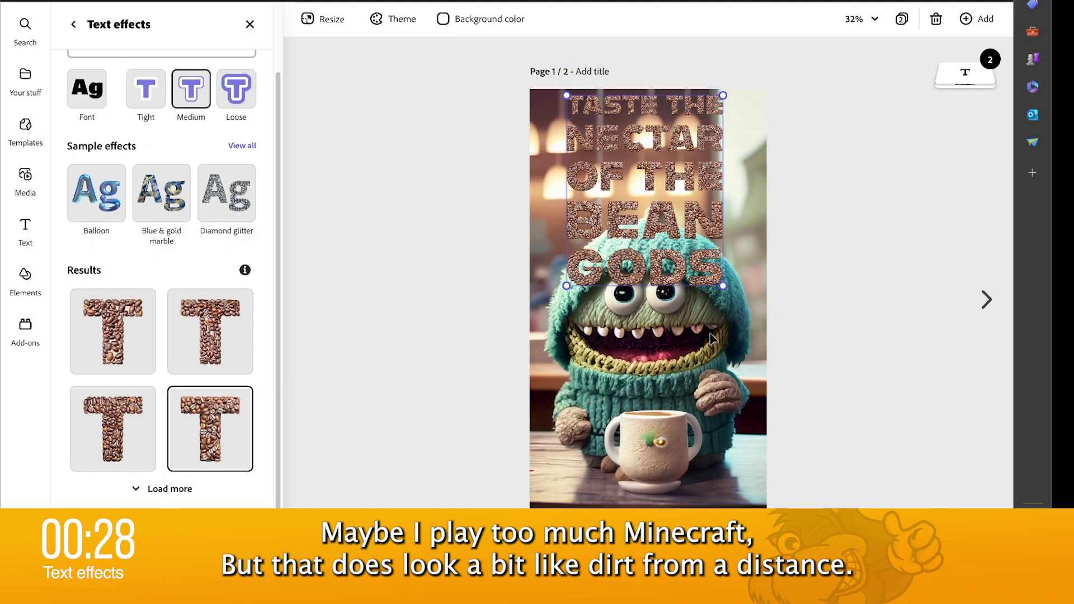
- Enlarge the coffee-bean text over most of the monster page and centre it across the width
left_click_drag(807, 448, 766, 451)
left_click(669, 264)
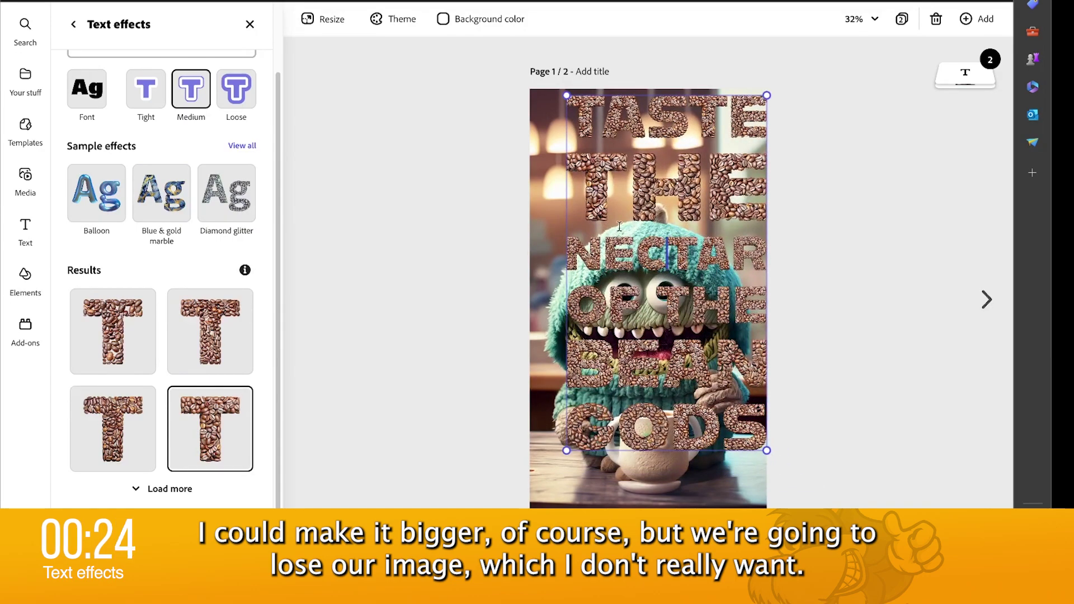
left_click_drag(599, 90, 575, 98)
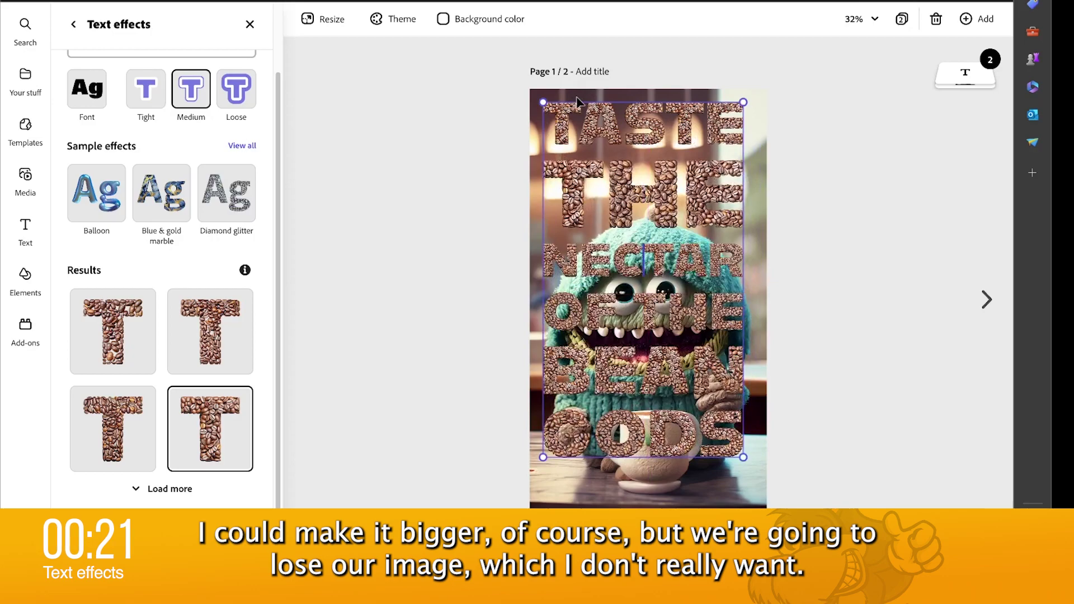
- Replace the coffee-bean wording with ALWAYS A WARM WELCOME and fit it on three lines above the monster's face
left_click(509, 149)
double_click(624, 245)
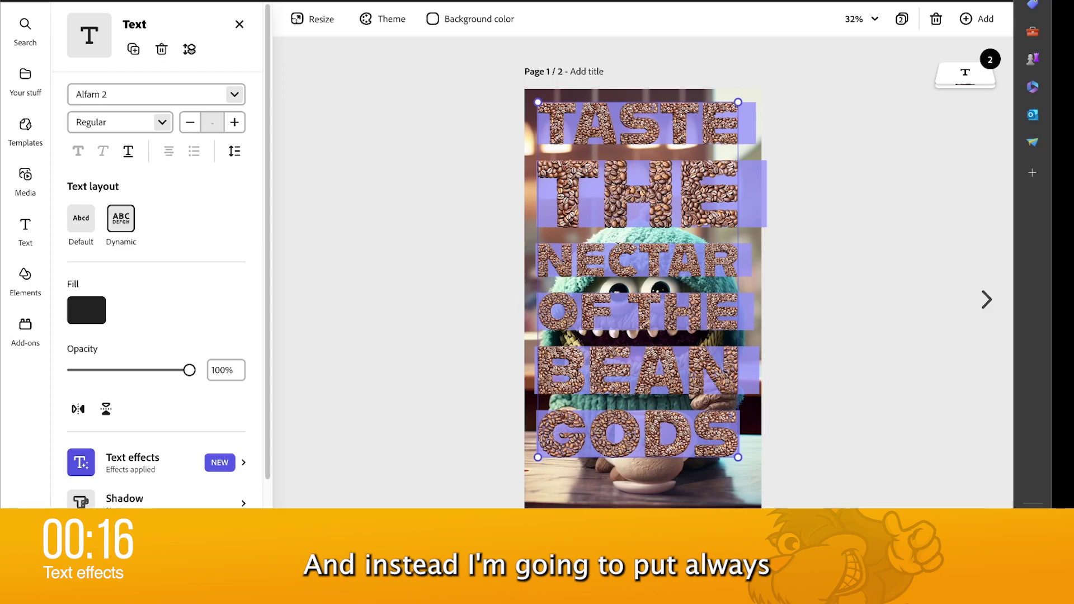
type("ALWA")
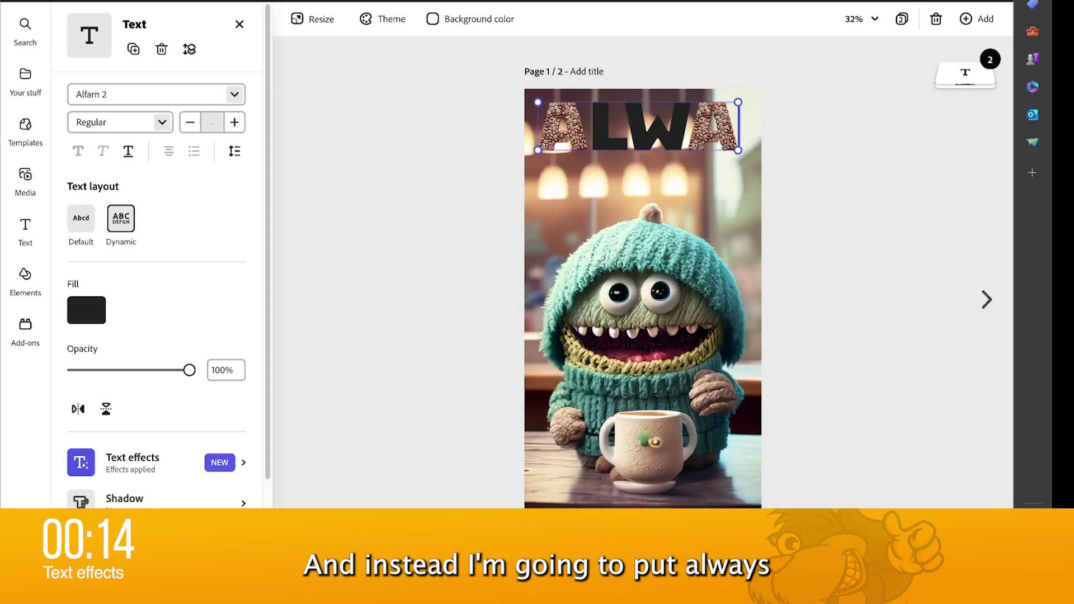
type("YS A WAR")
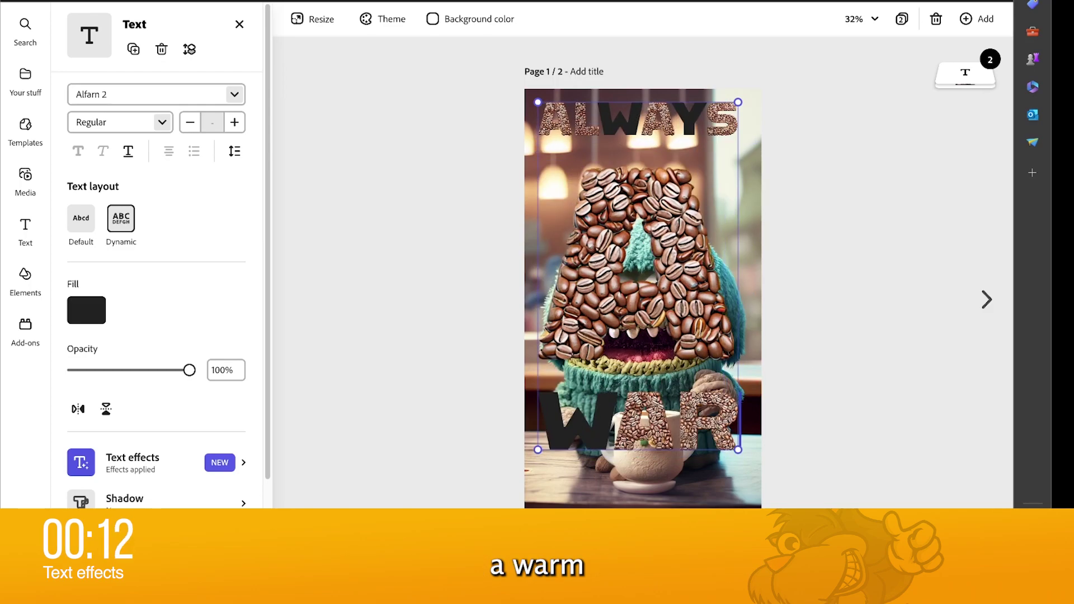
type("M WELCOME")
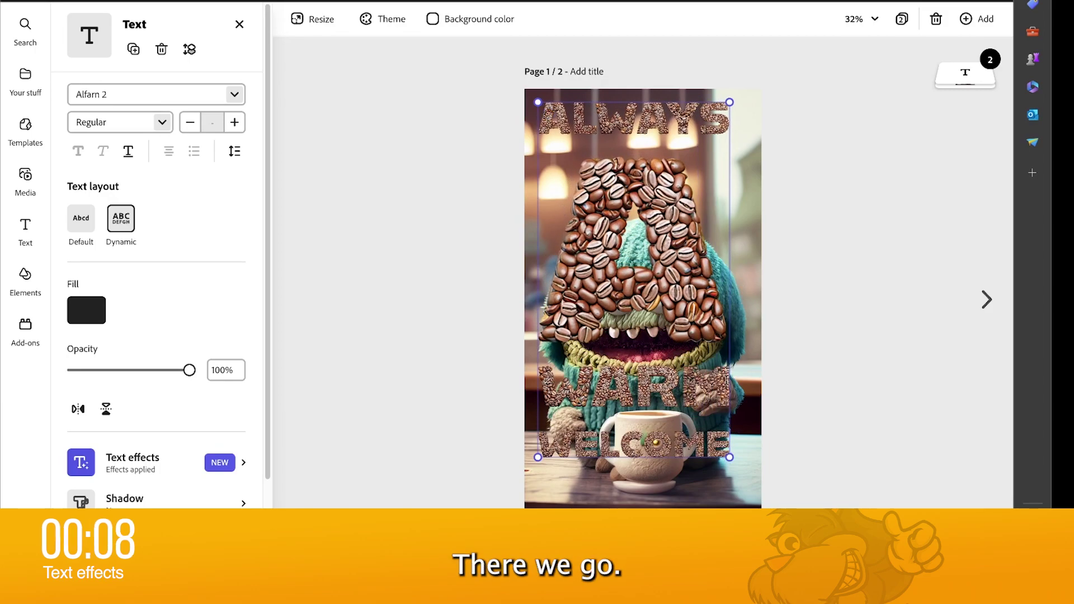
left_click_drag(730, 458, 758, 266)
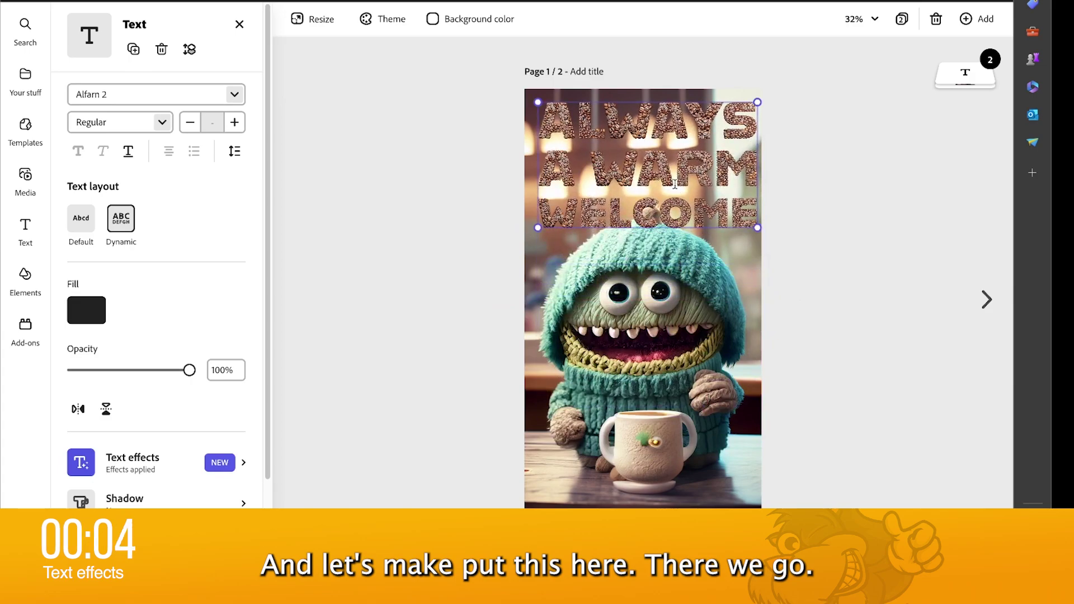
left_click_drag(637, 105, 625, 101)
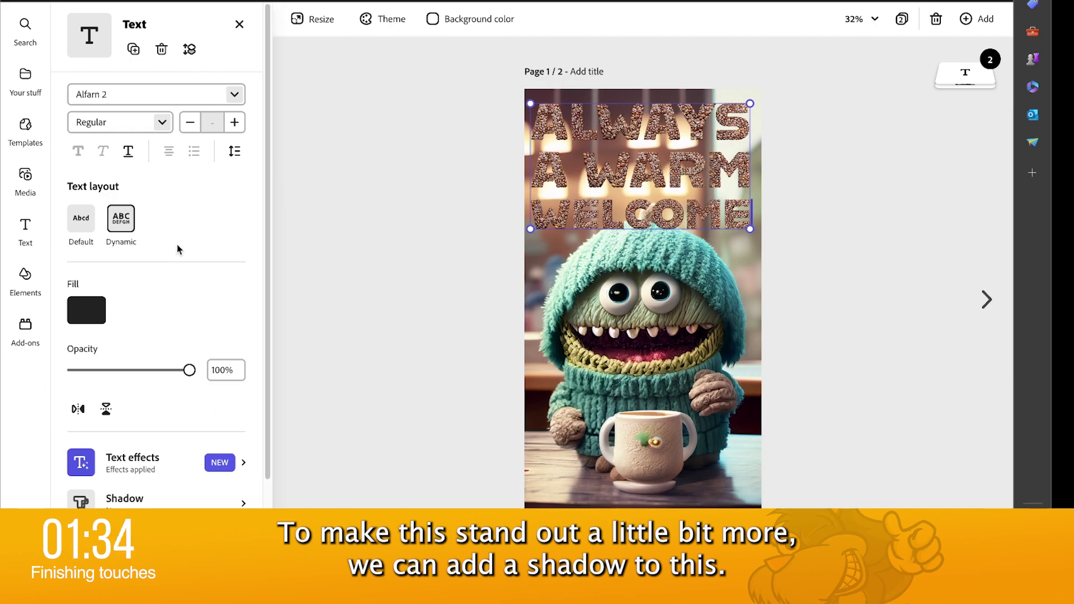
- Add a full-width horizontal band shape behind the ALWAYS A WARM WELCOME text
scroll(203, 229, "down", 3)
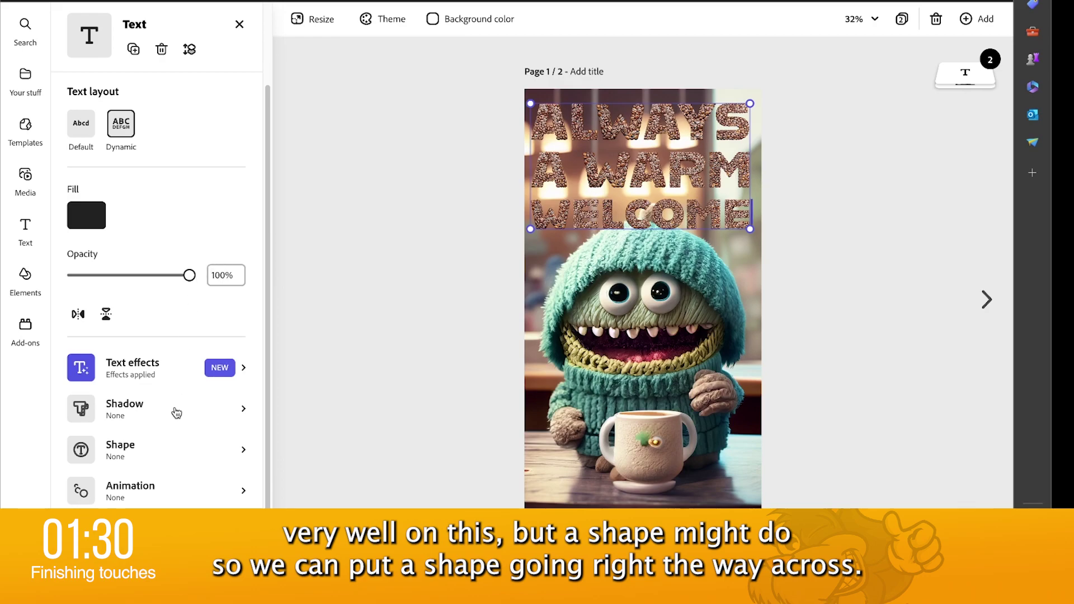
left_click(117, 449)
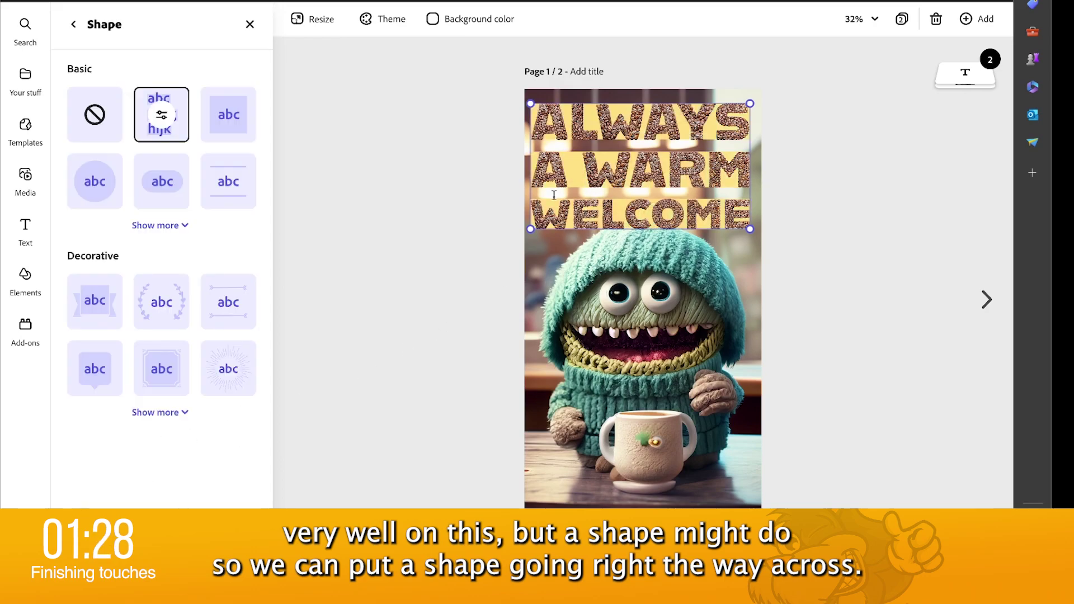
left_click(156, 225)
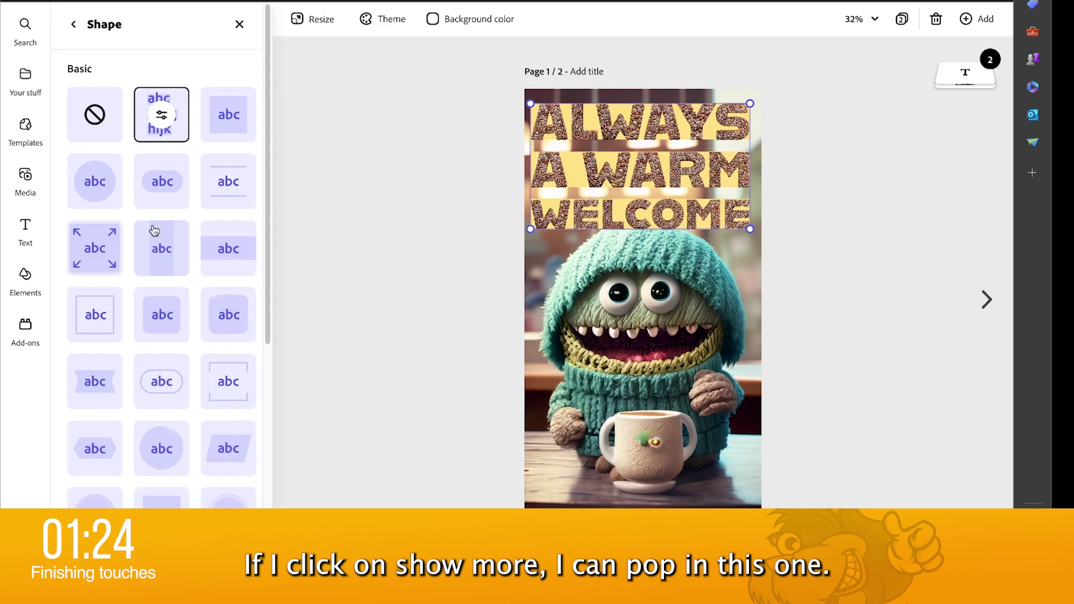
left_click(227, 251)
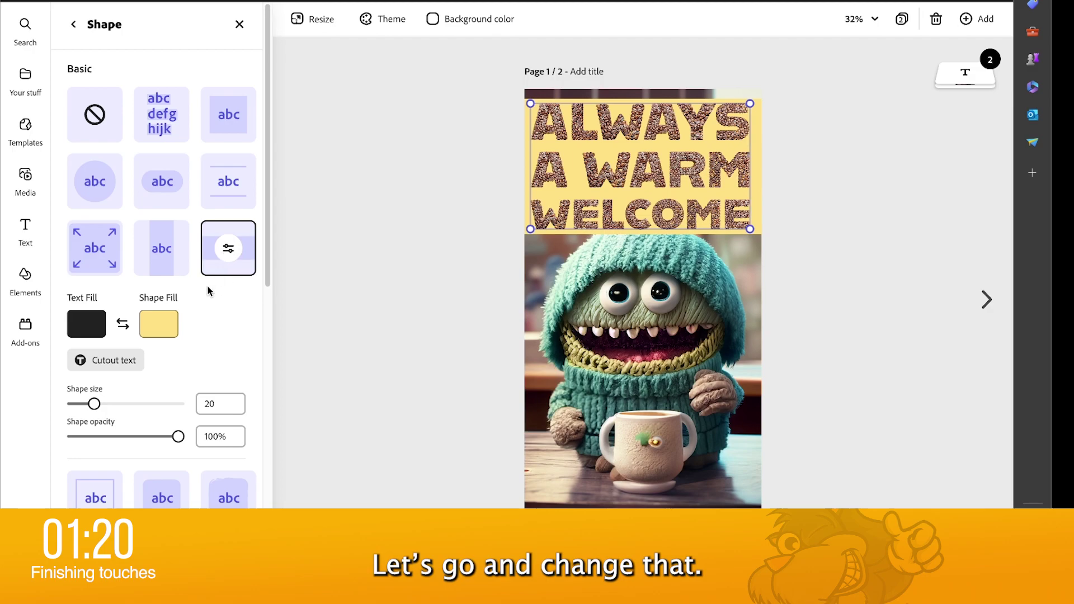
- Fill the band behind the text with black and set its shape opacity to 17%
left_click(157, 323)
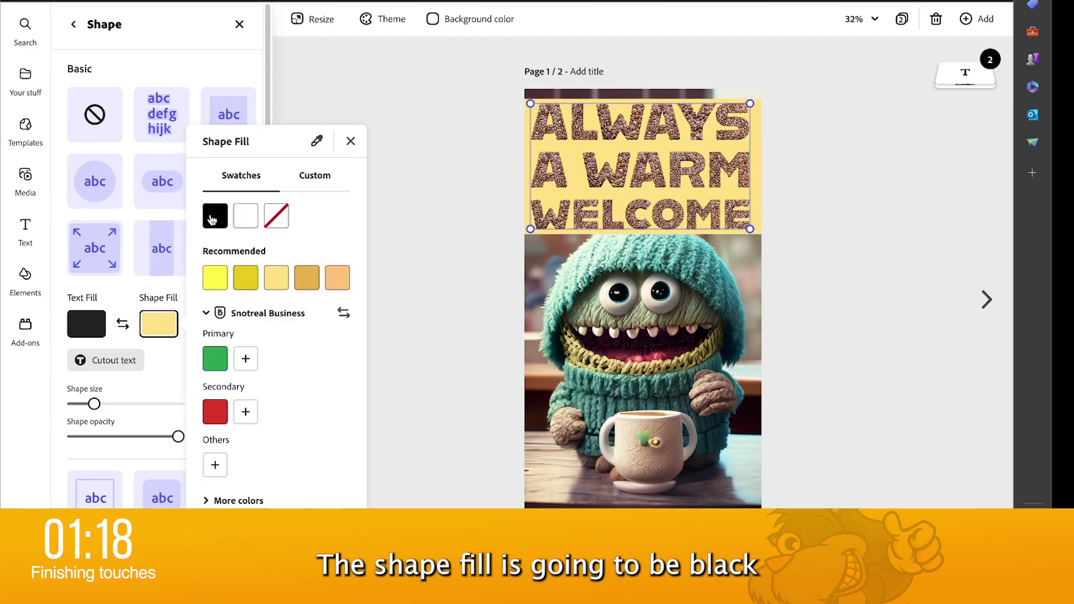
left_click(212, 219)
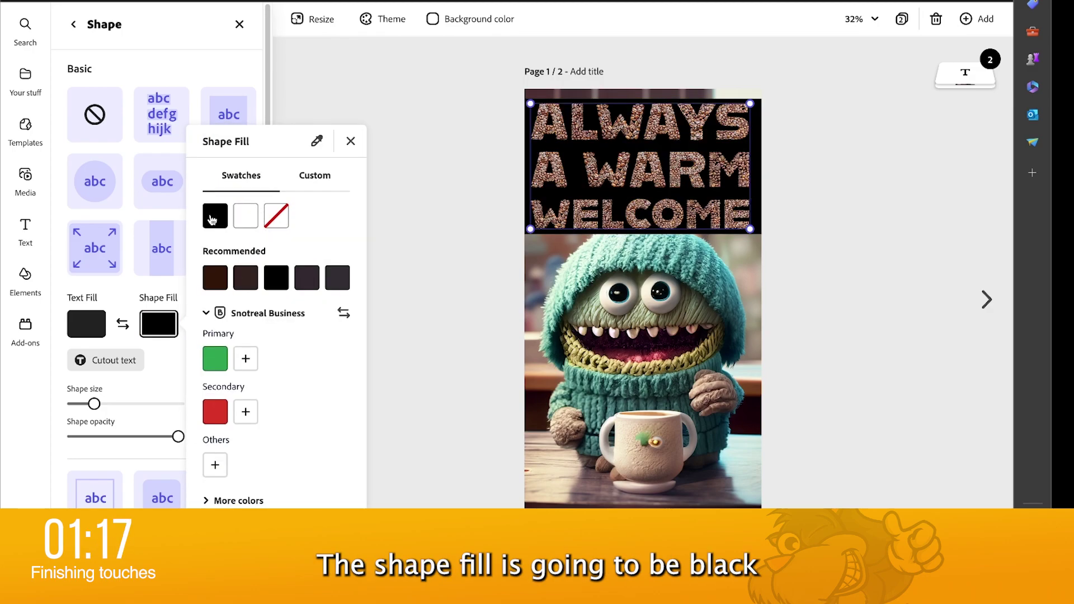
left_click(127, 438)
left_click(127, 436)
left_click_drag(118, 440, 88, 441)
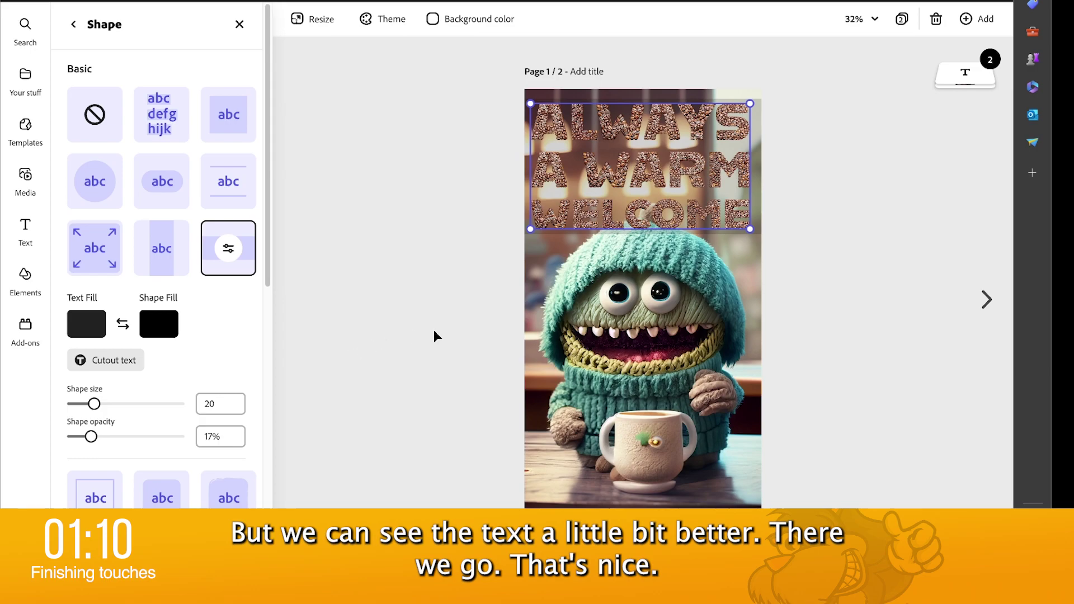
left_click(412, 350)
left_click(386, 356)
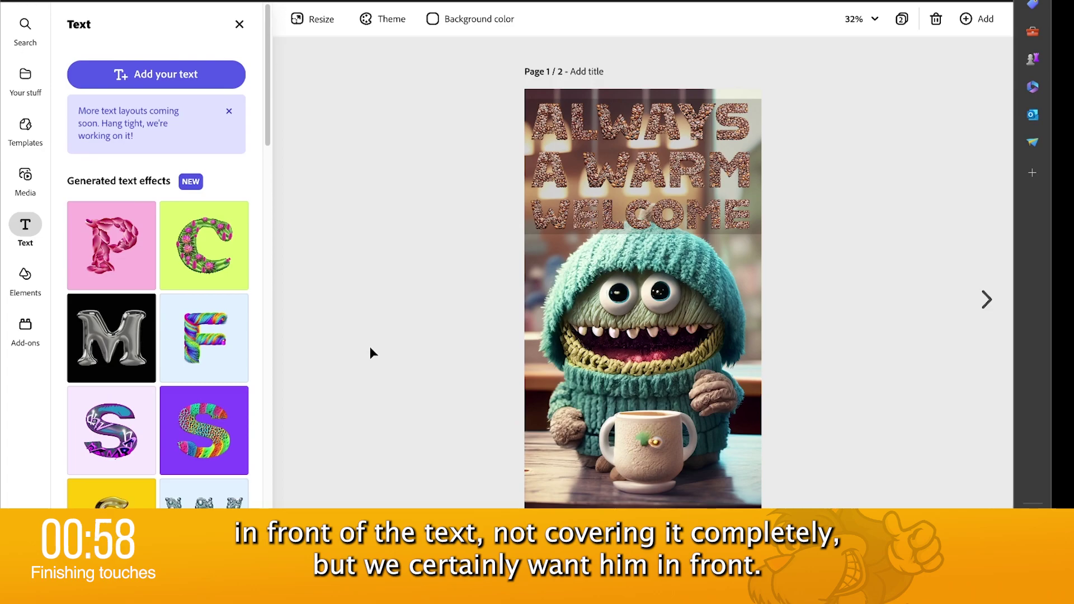
- Try removing the background of the yarn monster image, and restore it
left_click(619, 443)
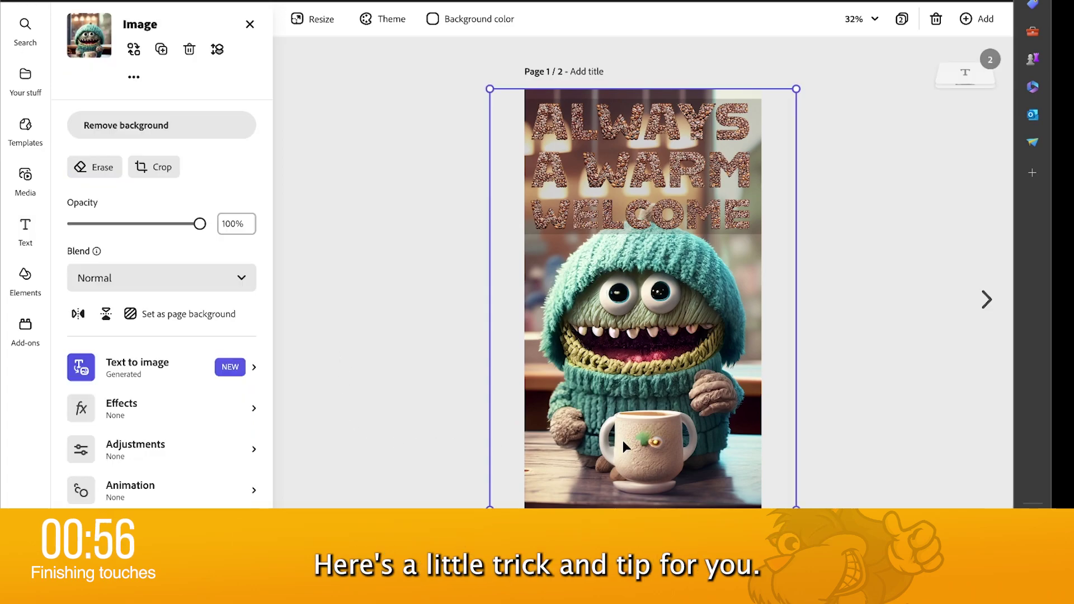
left_click(944, 84)
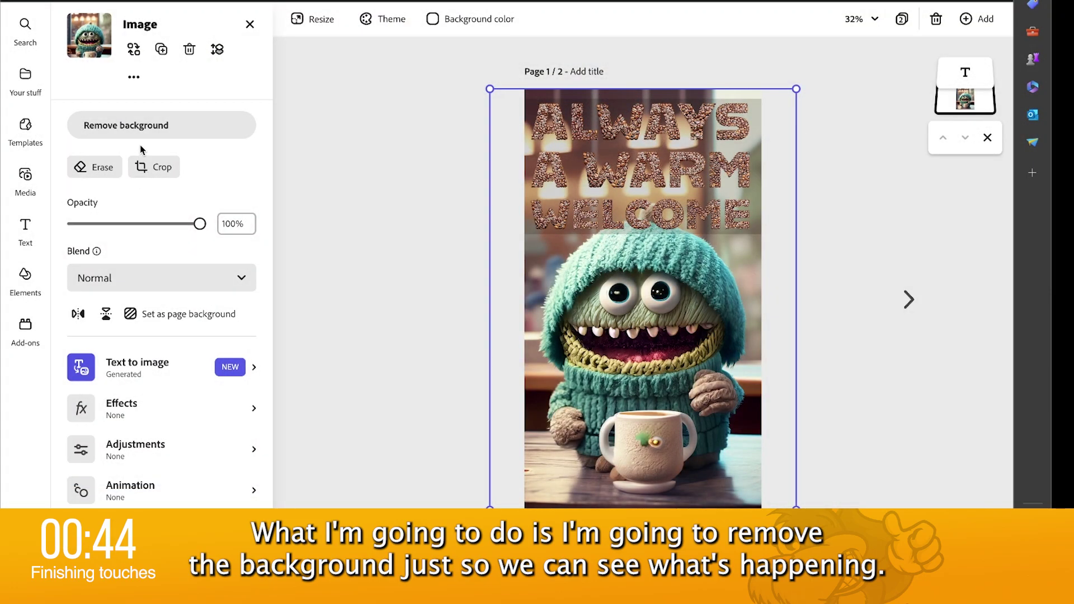
left_click(135, 137)
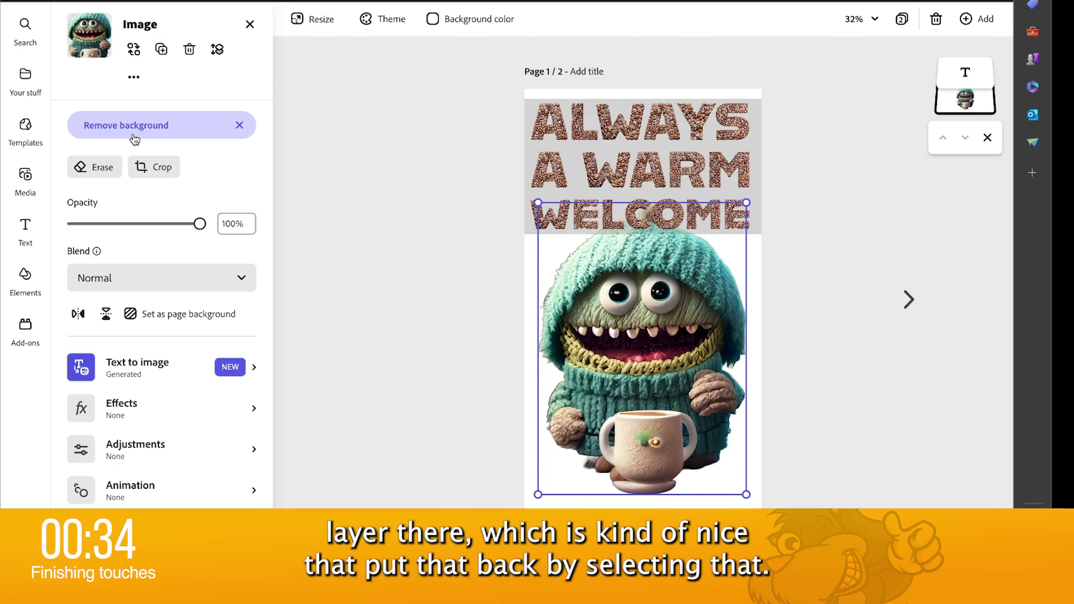
left_click(137, 135)
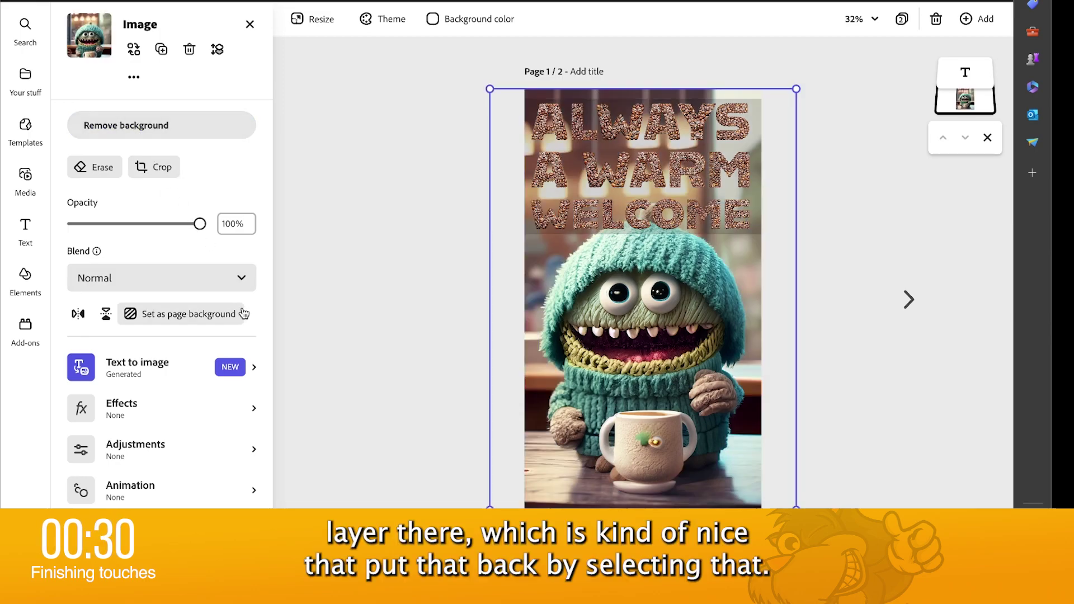
- Duplicate the yarn monster image so that the copy lies above the text layer
left_click(163, 51)
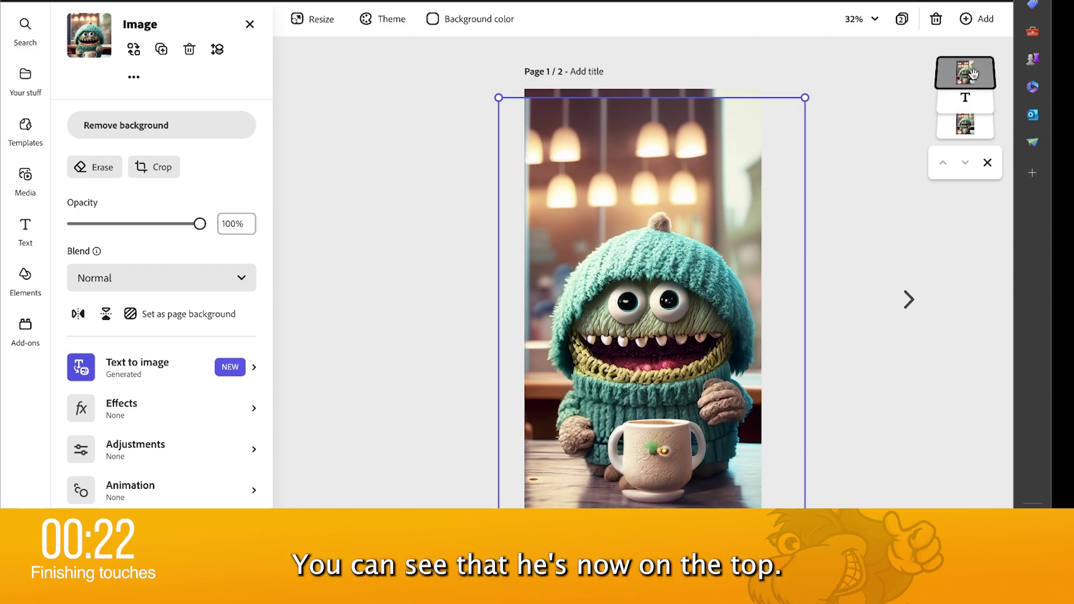
- Align the duplicate yarn monster exactly over the original image and remove the duplicate's background
left_click_drag(632, 309, 620, 299)
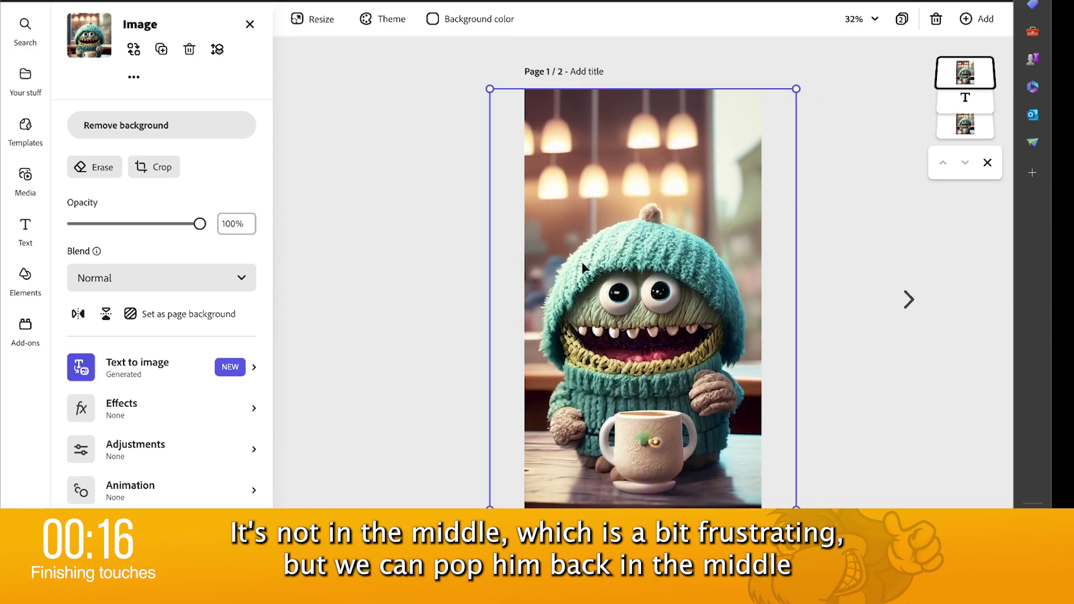
left_click(173, 139)
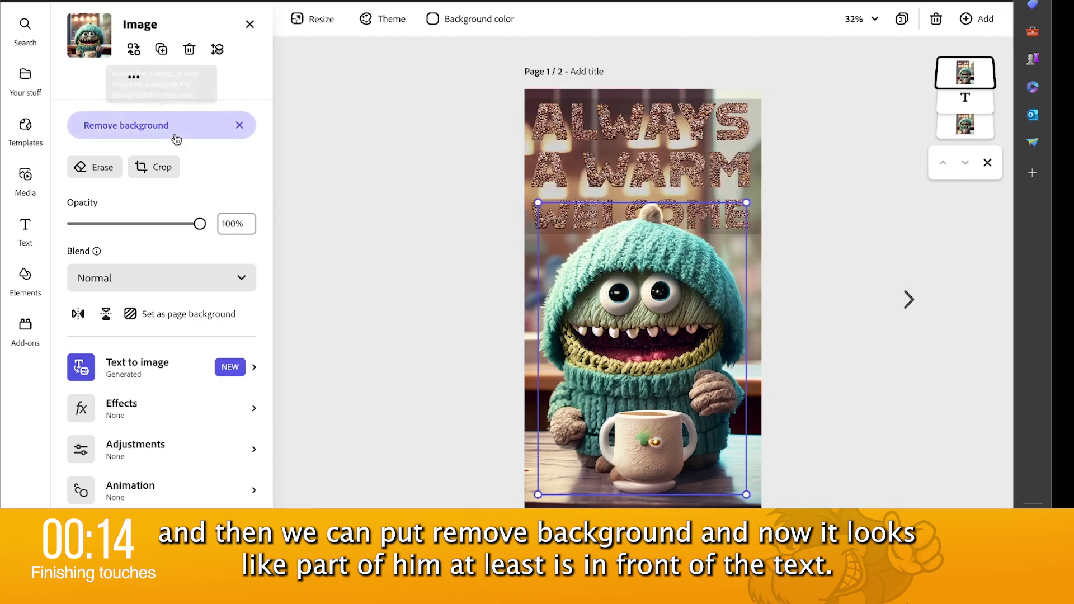
left_click(491, 352)
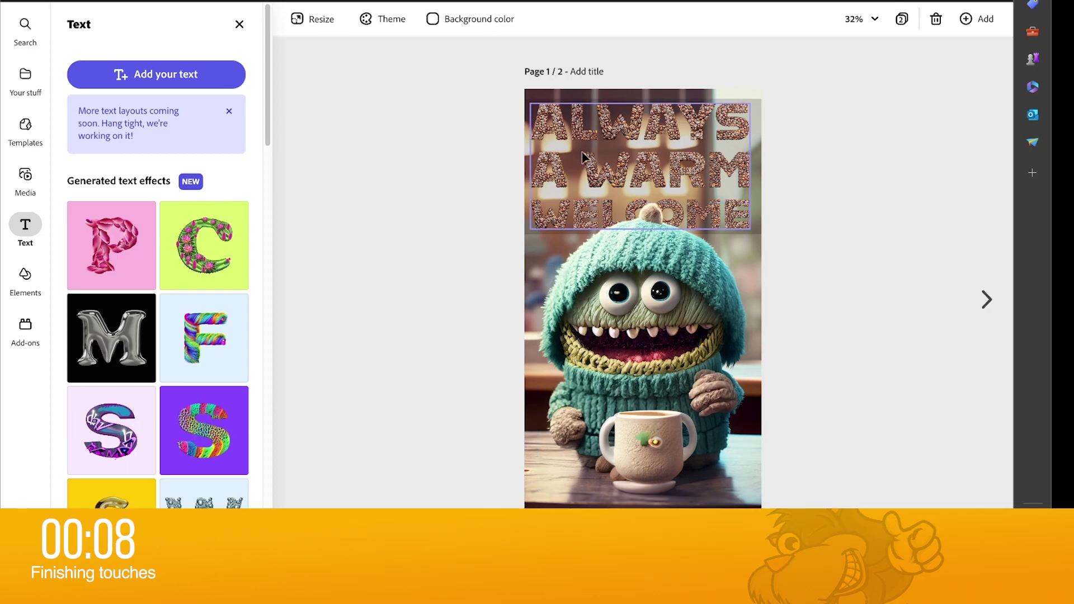
- Nudge the ALWAYS A WARM WELCOME text and its band slightly up towards the page's upper edge
left_click(582, 201)
left_click_drag(638, 154, 635, 145)
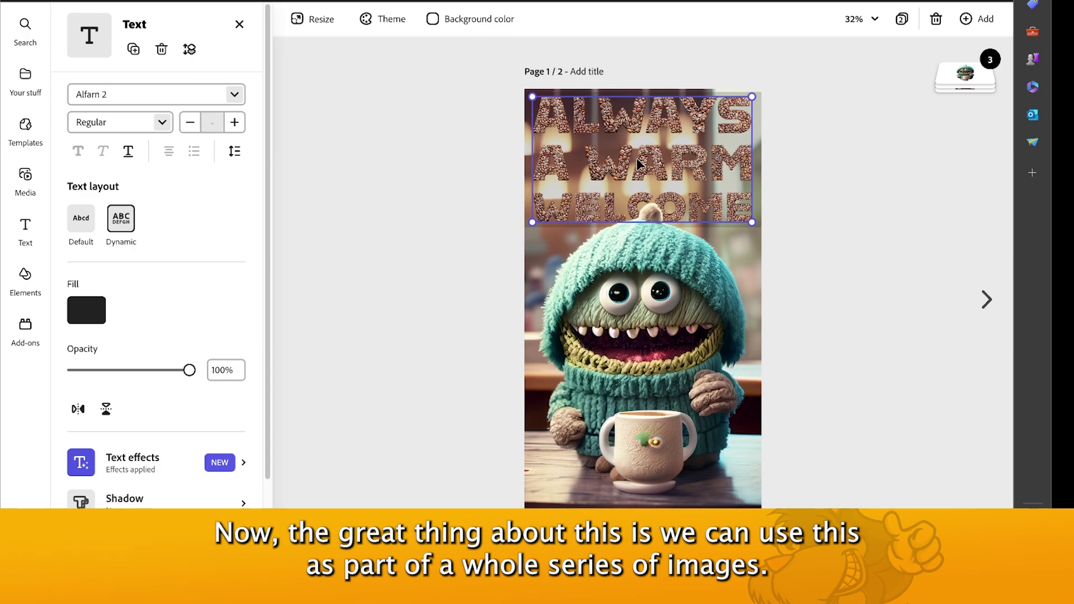
- Delete the mechanical owl image and the OWL title from page 2
left_click(986, 301)
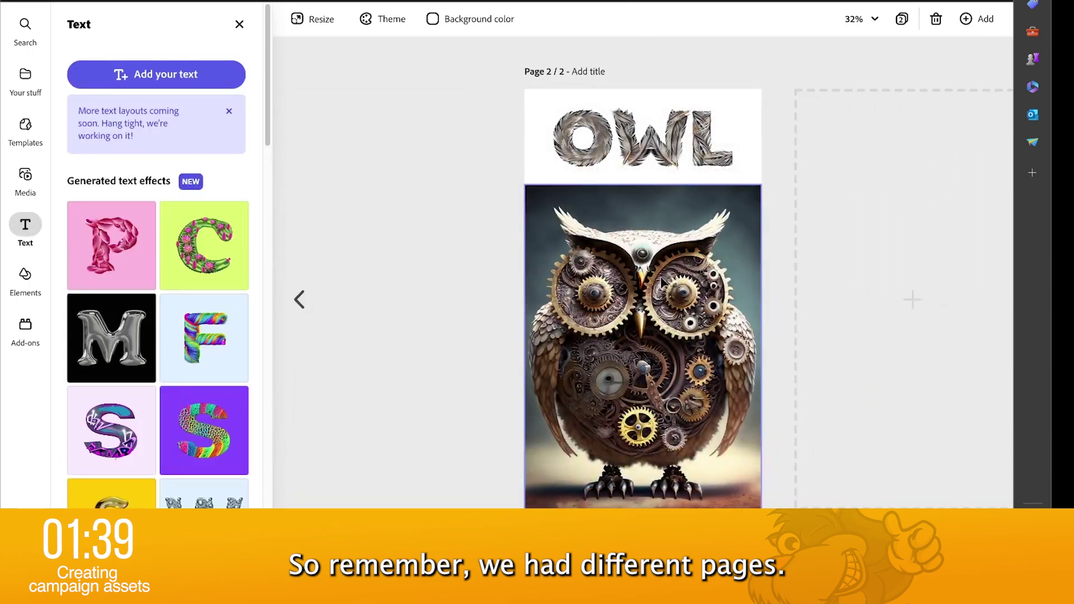
left_click(611, 281)
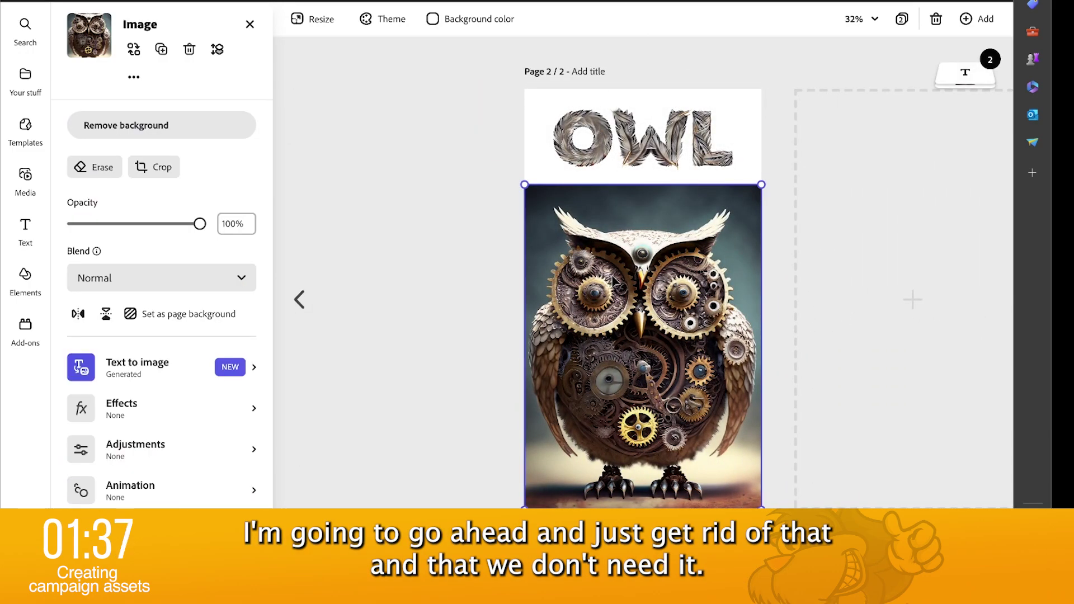
key("Delete")
left_click(627, 155)
key("Delete")
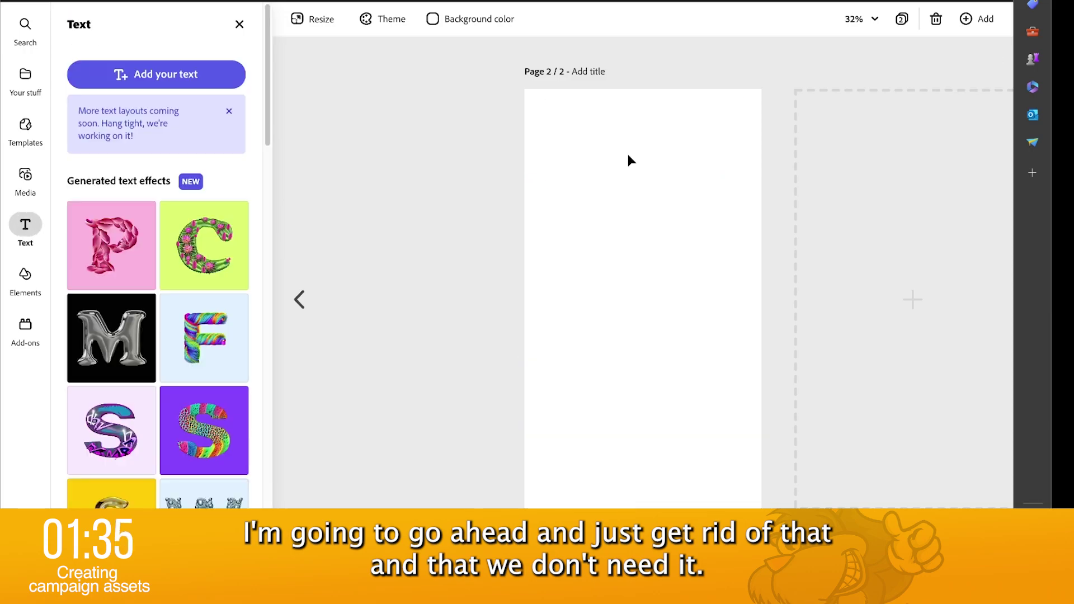
- Show all pages of the design and delete the blank page 2
left_click(299, 299)
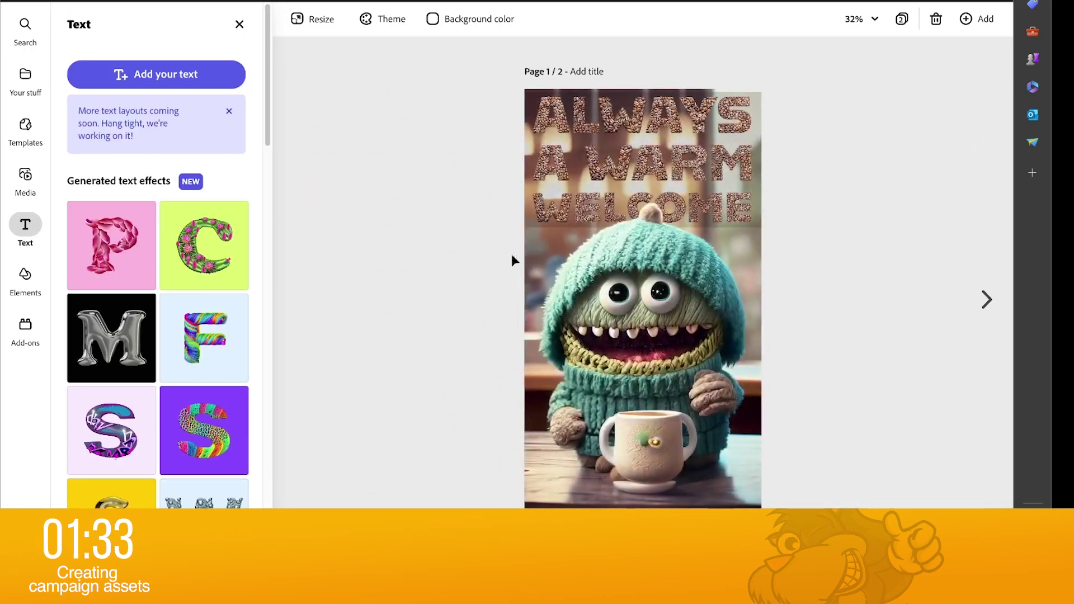
left_click(903, 21)
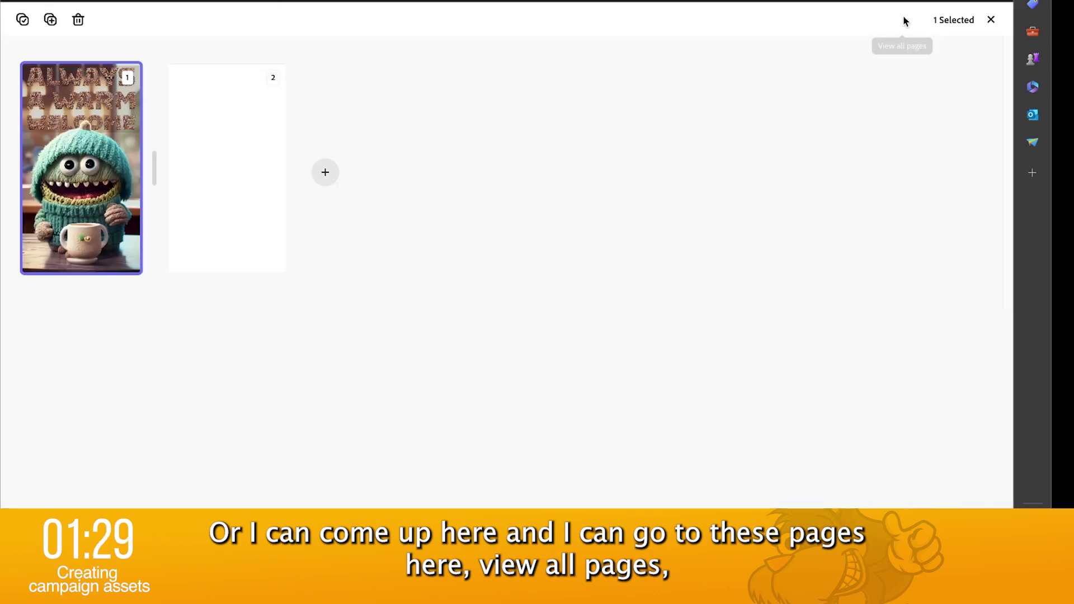
left_click(255, 78)
left_click(254, 78)
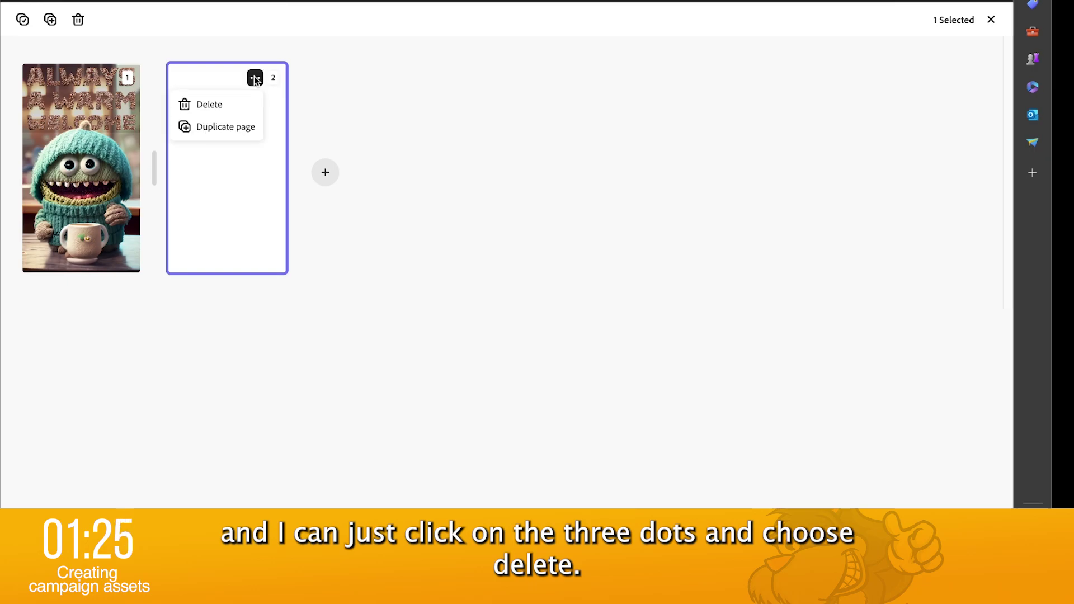
left_click(223, 107)
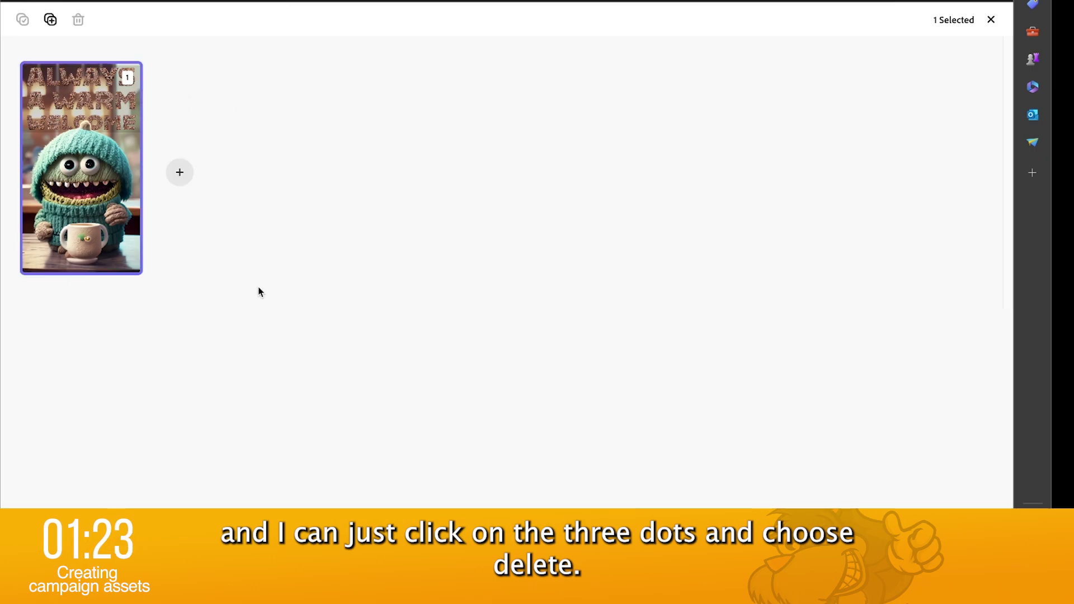
- Duplicate the monster page and delete the front monster cutout from the copy on page 2
left_click(110, 78)
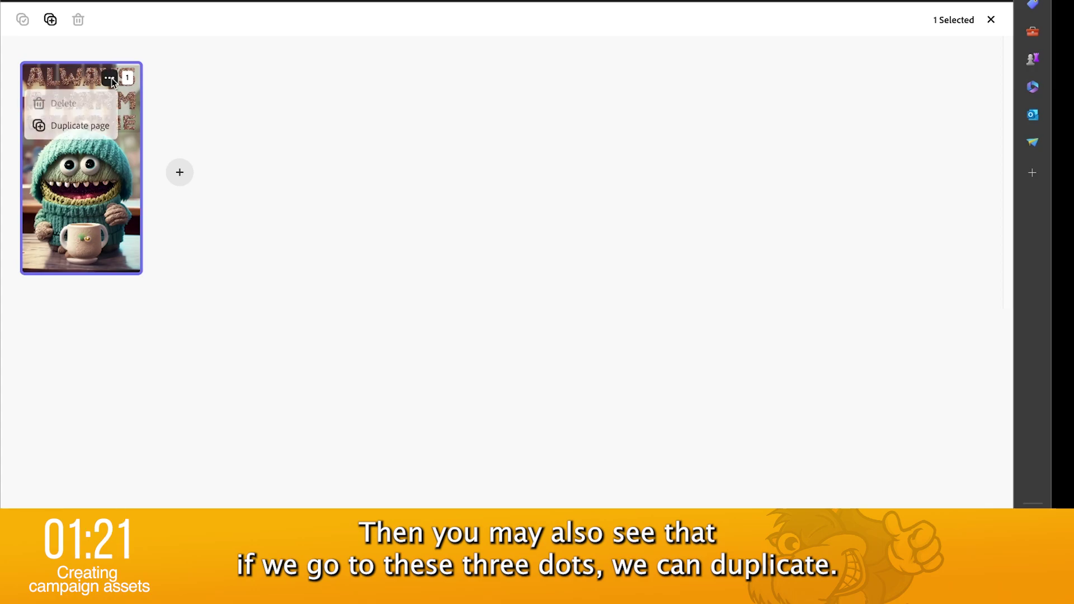
left_click(100, 127)
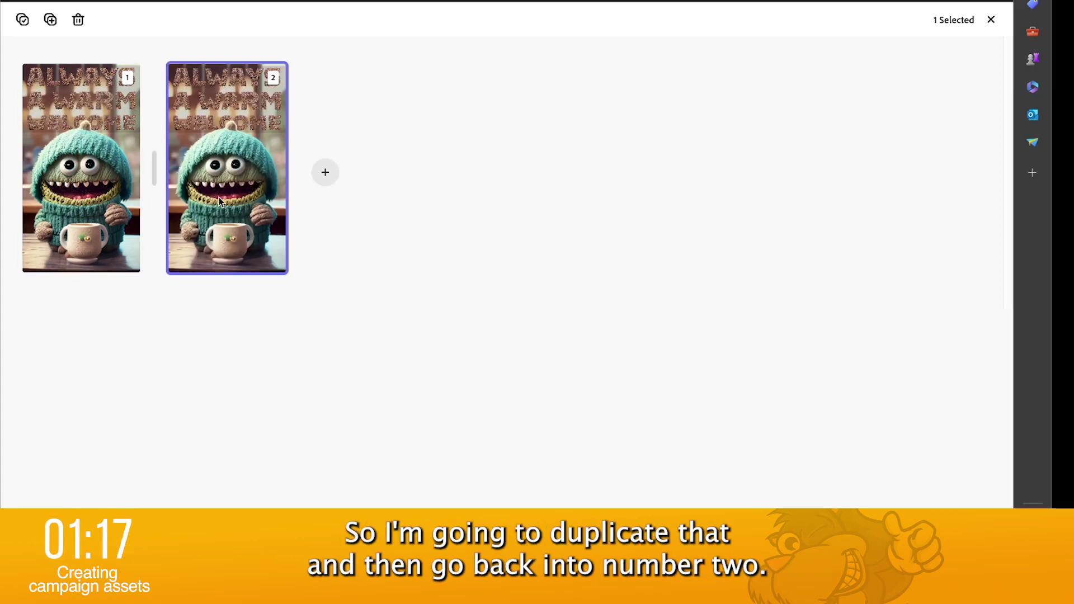
double_click(220, 197)
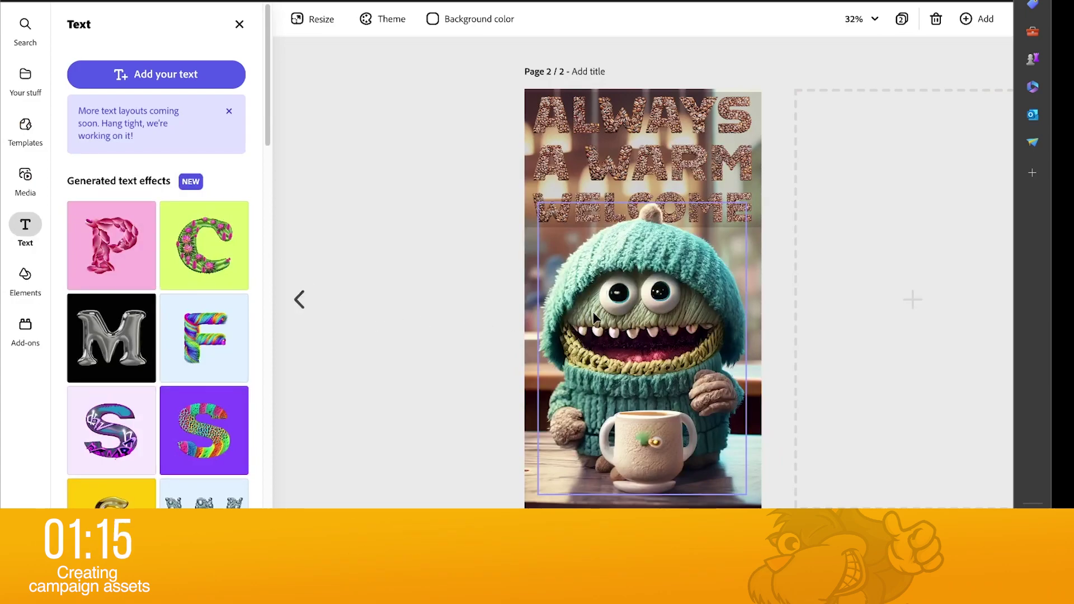
left_click(681, 280)
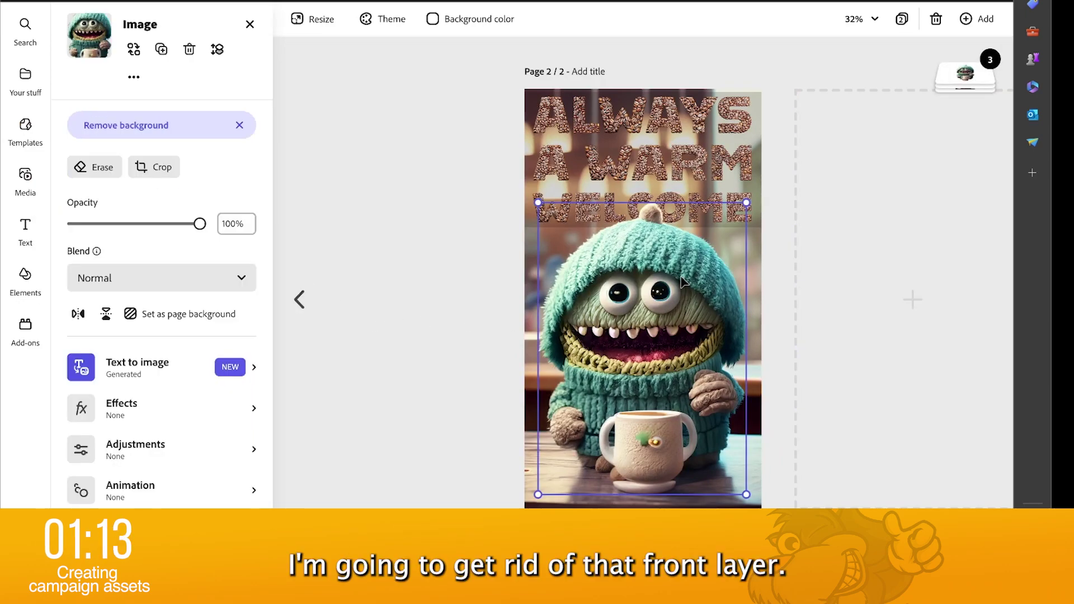
key("Delete")
- Replace page 2's background image with the Text to Image result of the tan-hatted monster holding a green cup
left_click(683, 284)
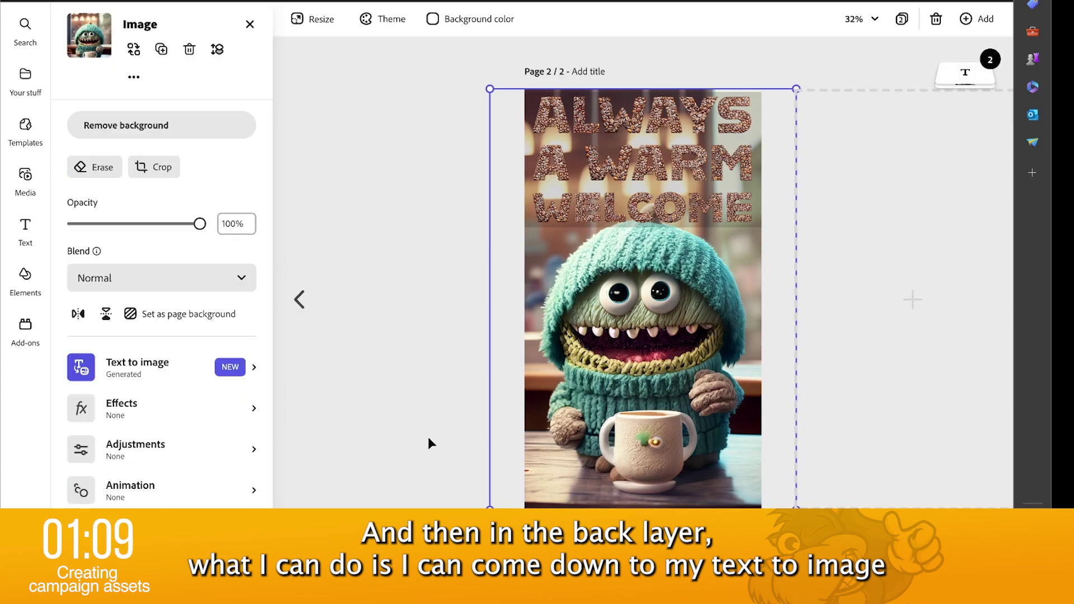
left_click(134, 370)
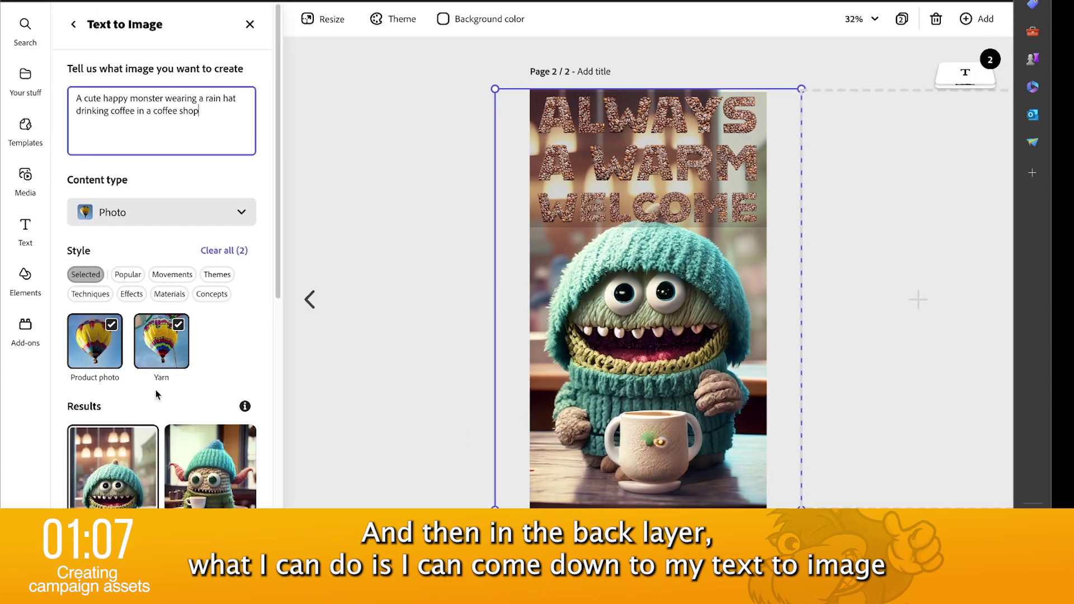
scroll(144, 385, "down", 10)
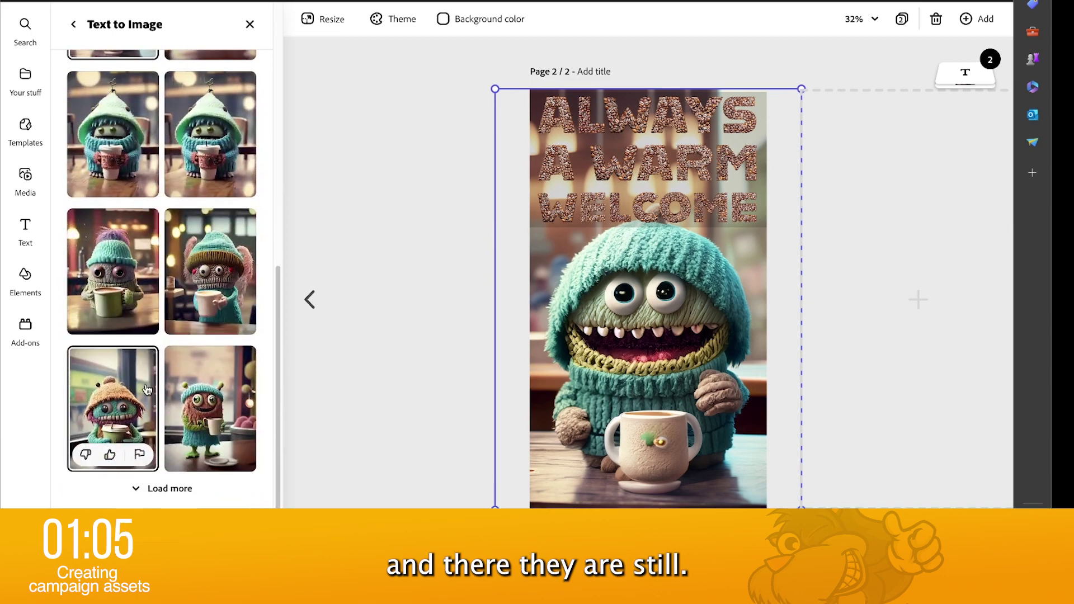
left_click(121, 402)
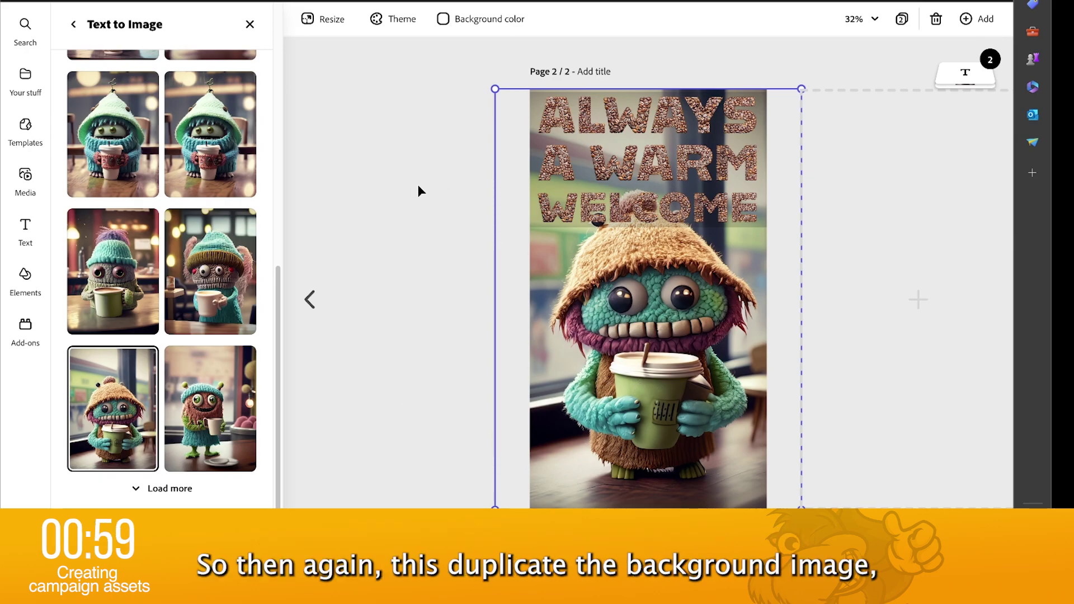
- Duplicate the tan-hatted monster image on page 2
left_click(545, 219)
left_click(498, 299)
left_click(162, 49)
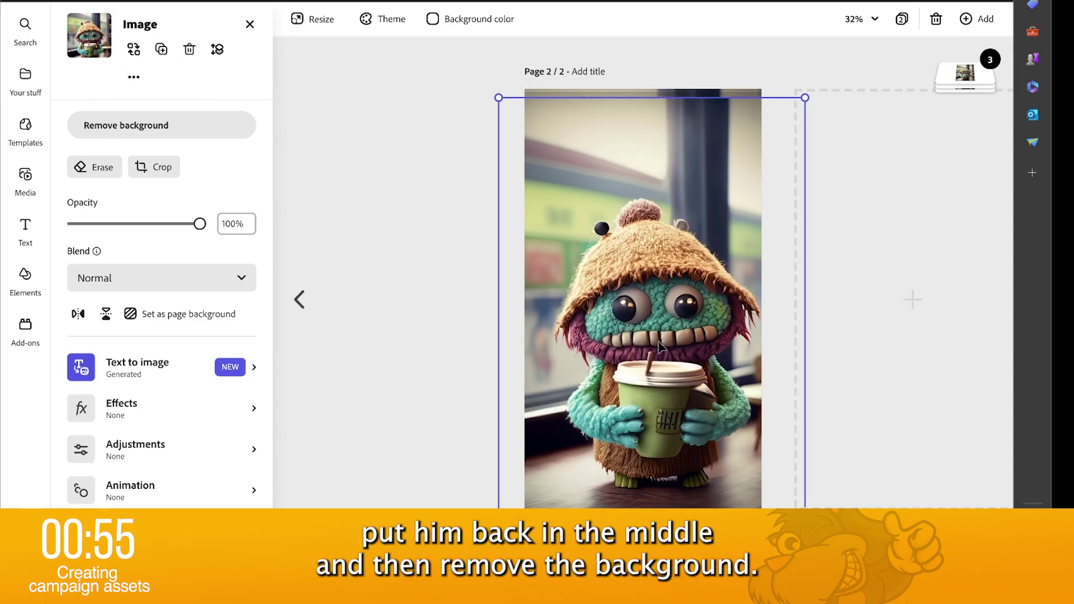
- Line up the copied tan-hatted monster with the image beneath it and remove the copy's background
left_click_drag(514, 291, 504, 282)
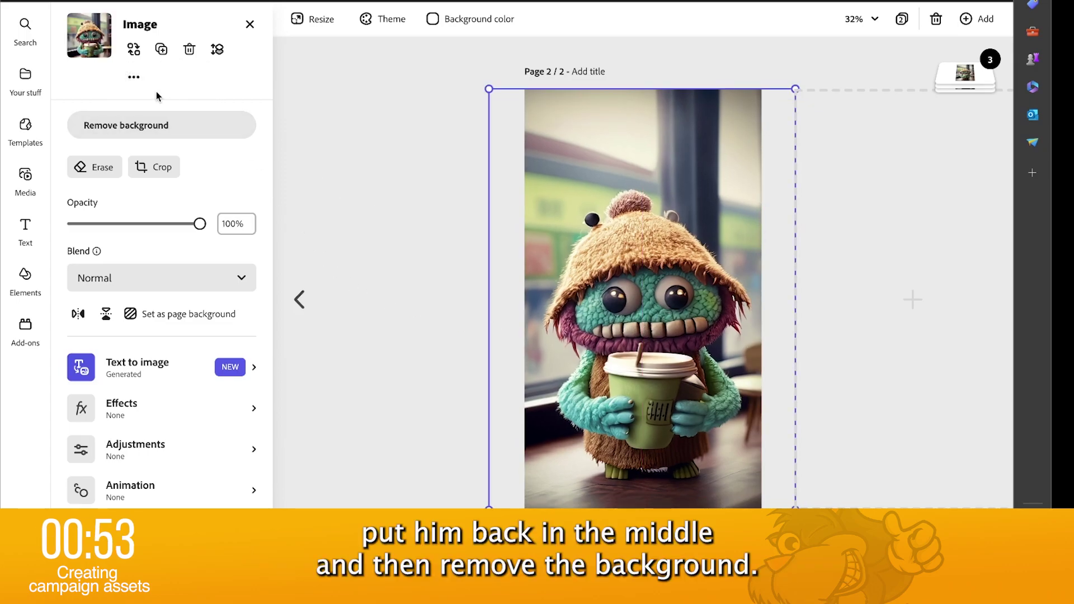
left_click(156, 124)
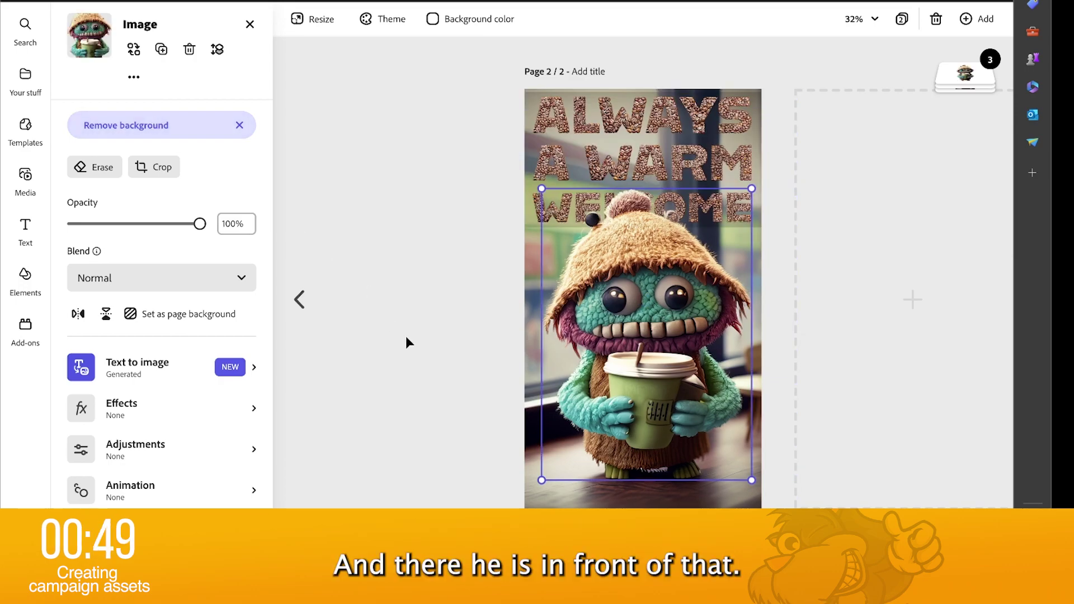
left_click(431, 358)
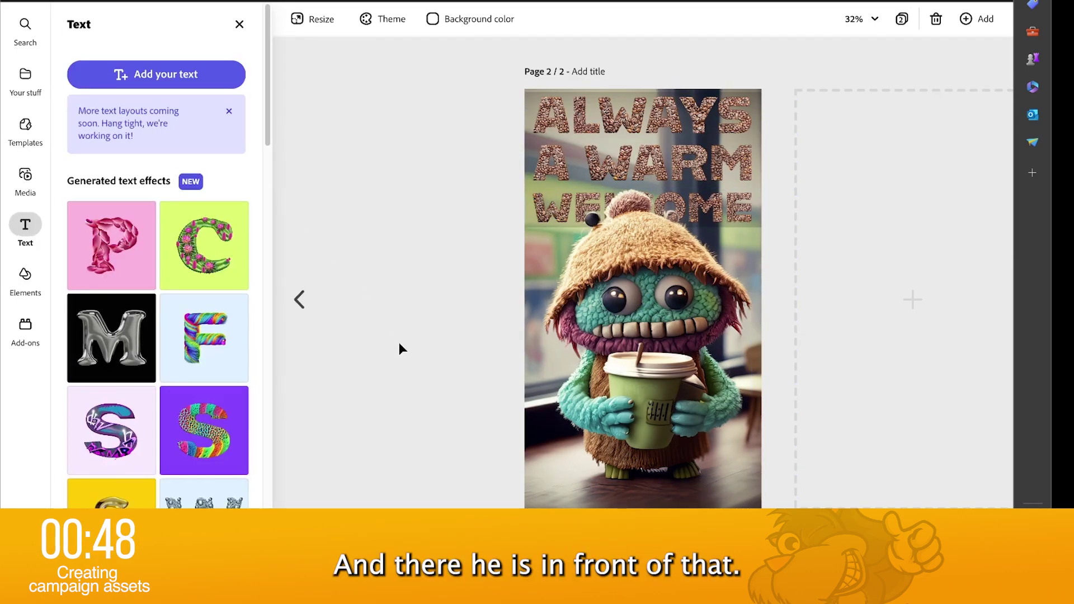
- Rename the design file as Monster Warm Welcome
left_click(299, 300)
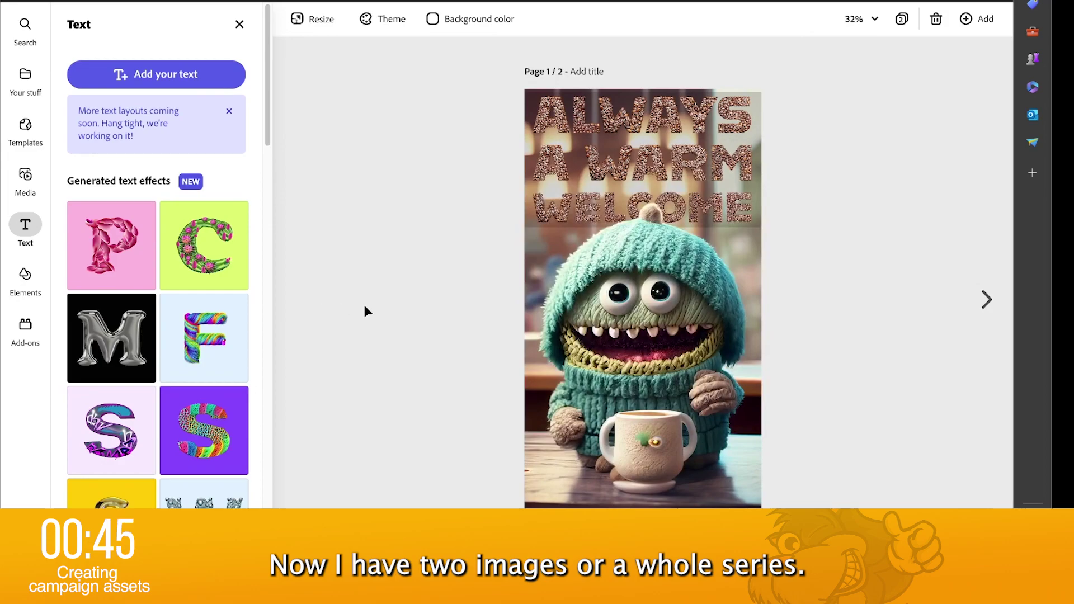
left_click(986, 299)
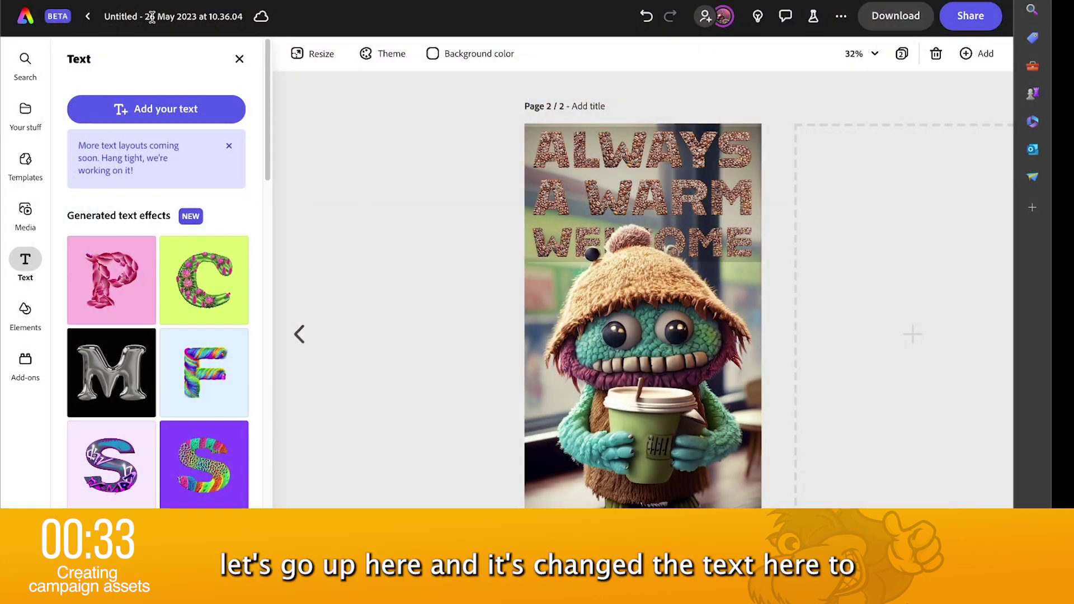
left_click(152, 17)
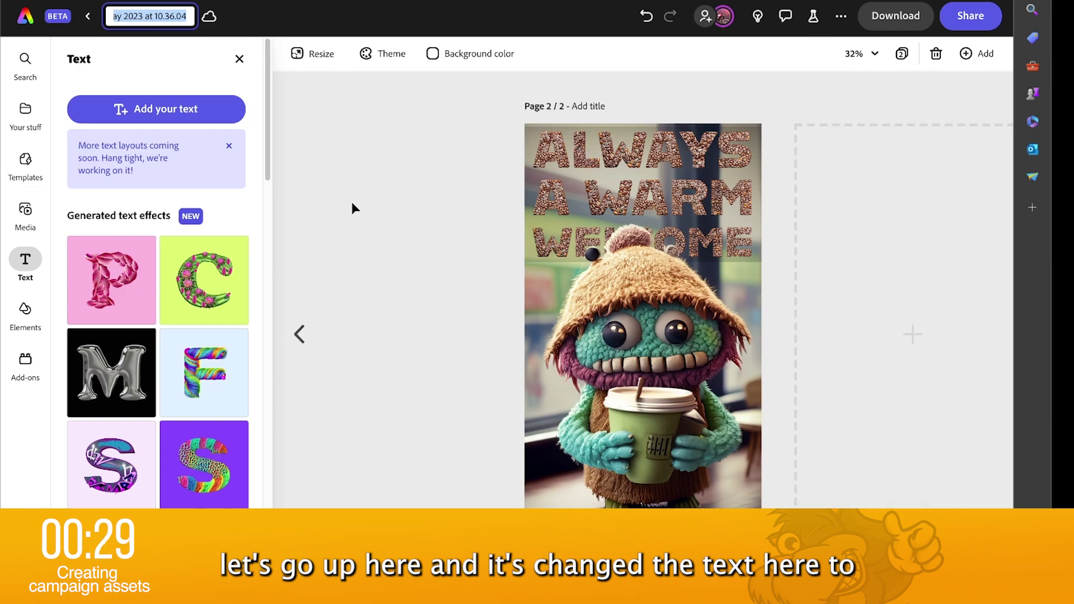
type("Monster Warm Wel")
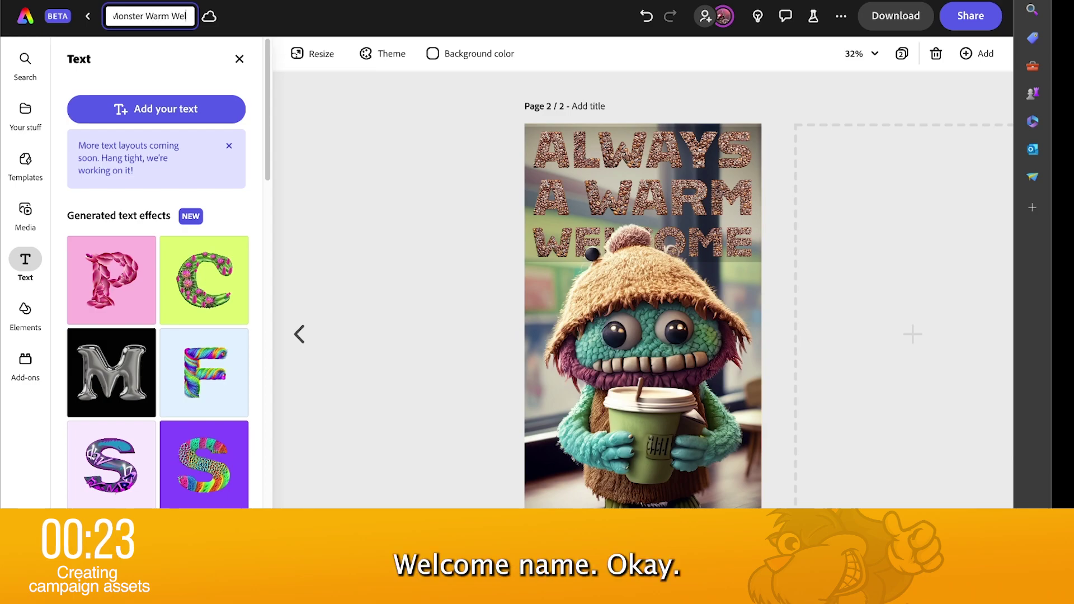
type("come")
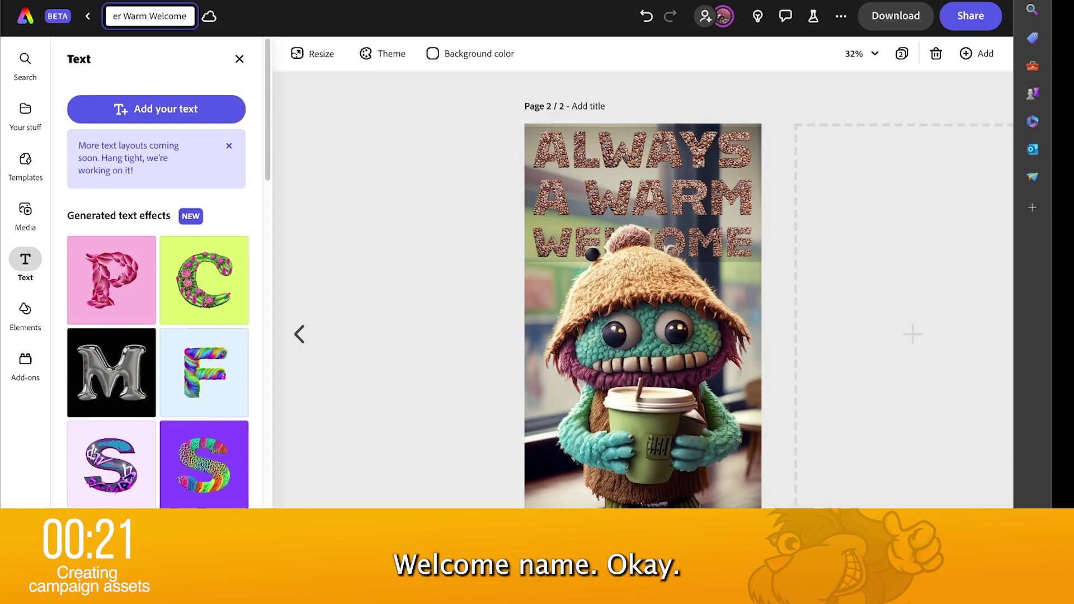
- Title page 1 "Smile Green"
left_click(301, 335)
left_click(586, 110)
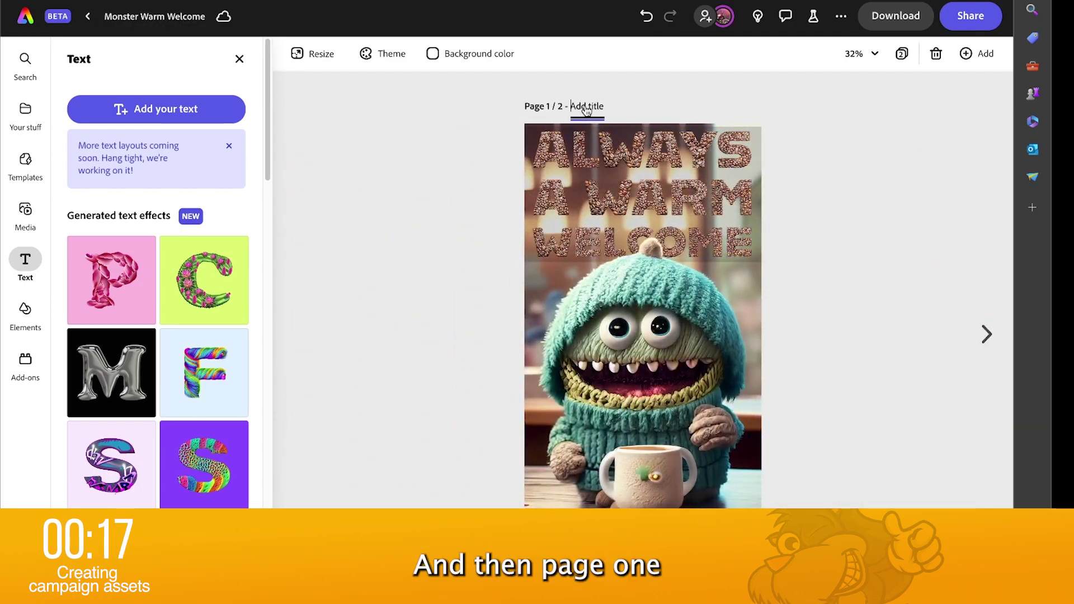
type("Smile")
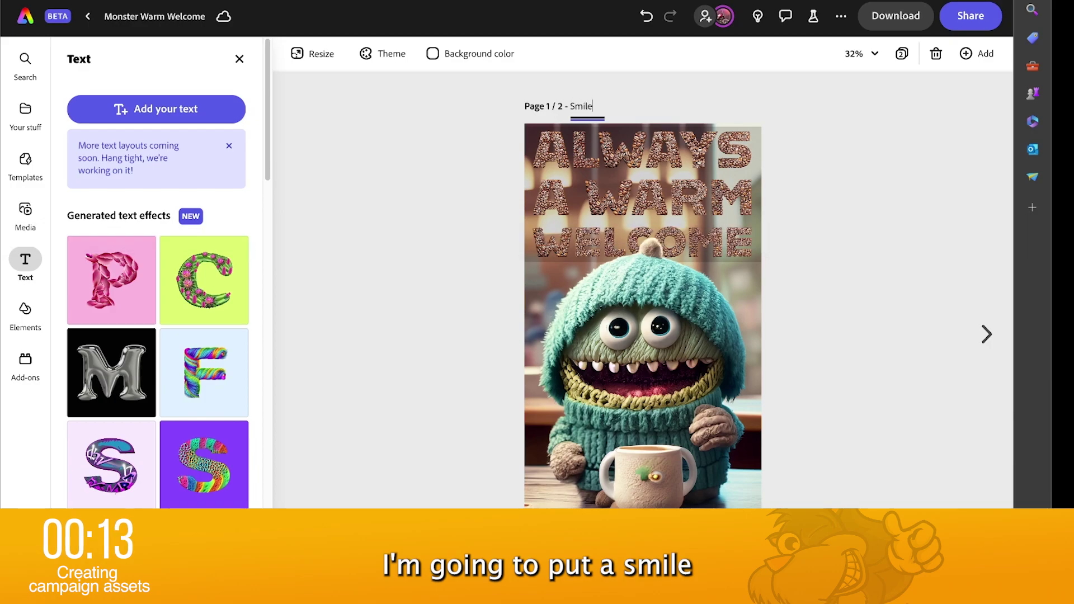
type(" Green")
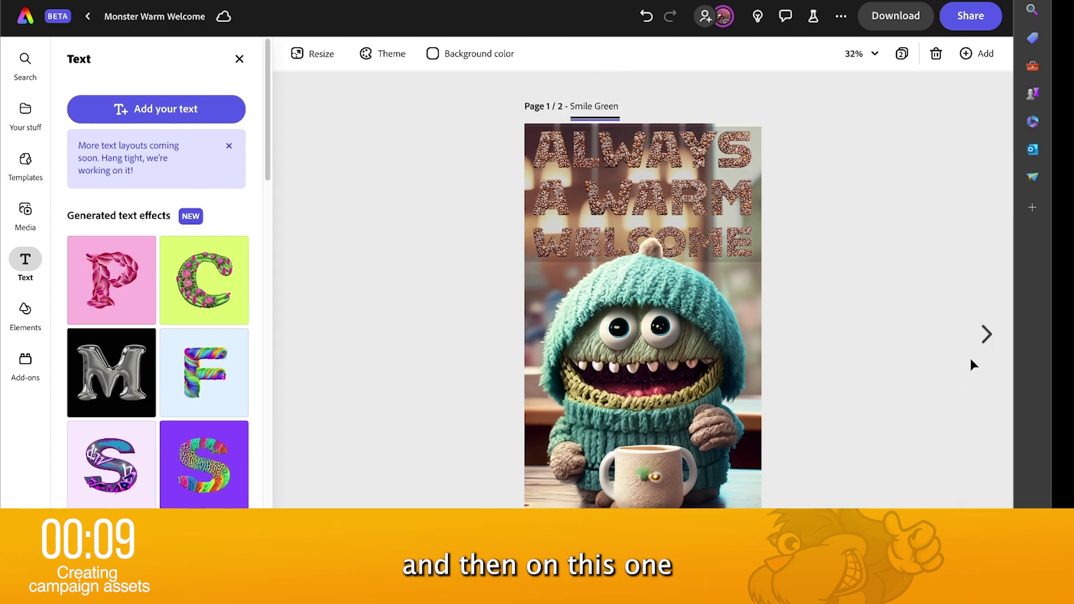
- Title page 2 "Two hands" and return to page 1
left_click(986, 334)
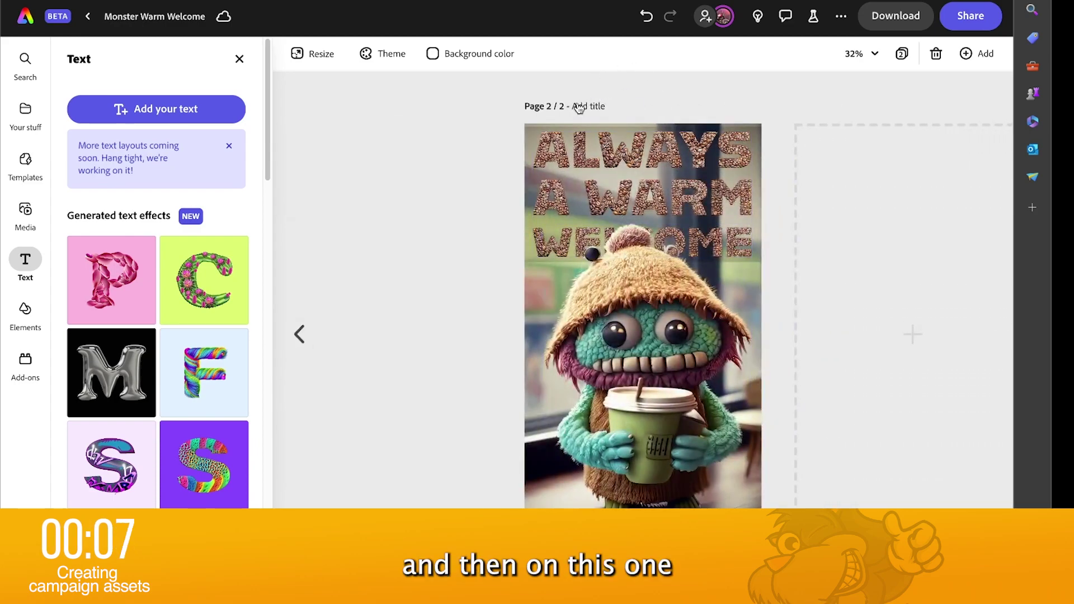
left_click(579, 111)
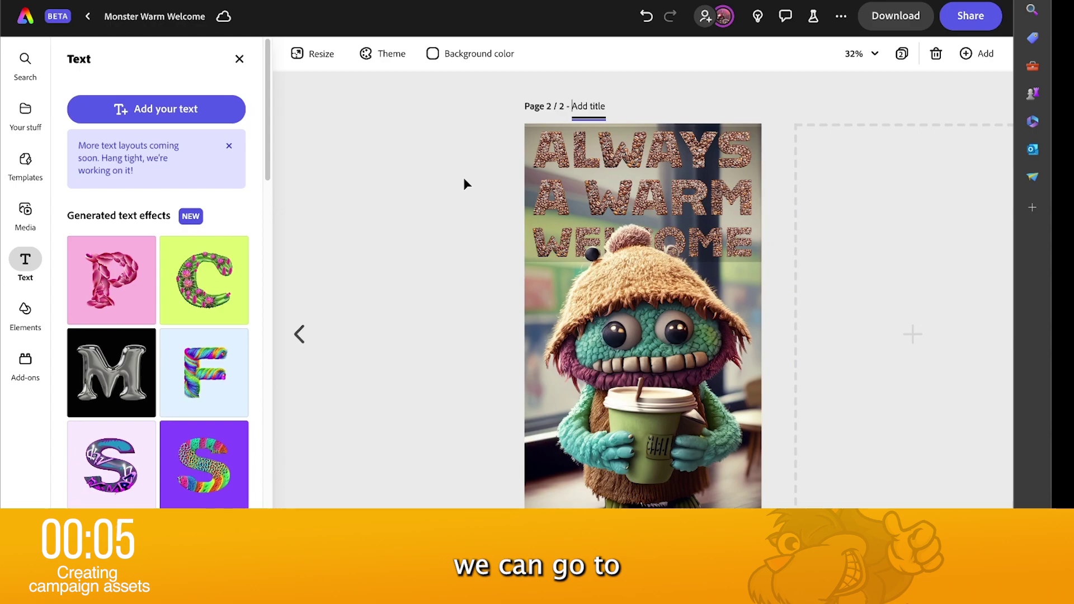
type("Two hands")
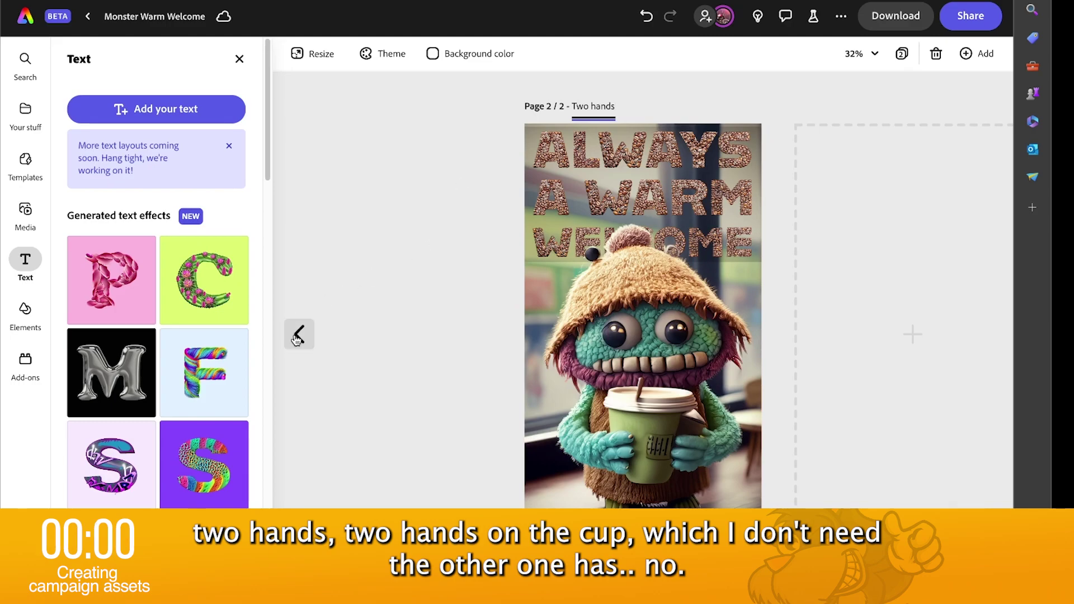
left_click(300, 334)
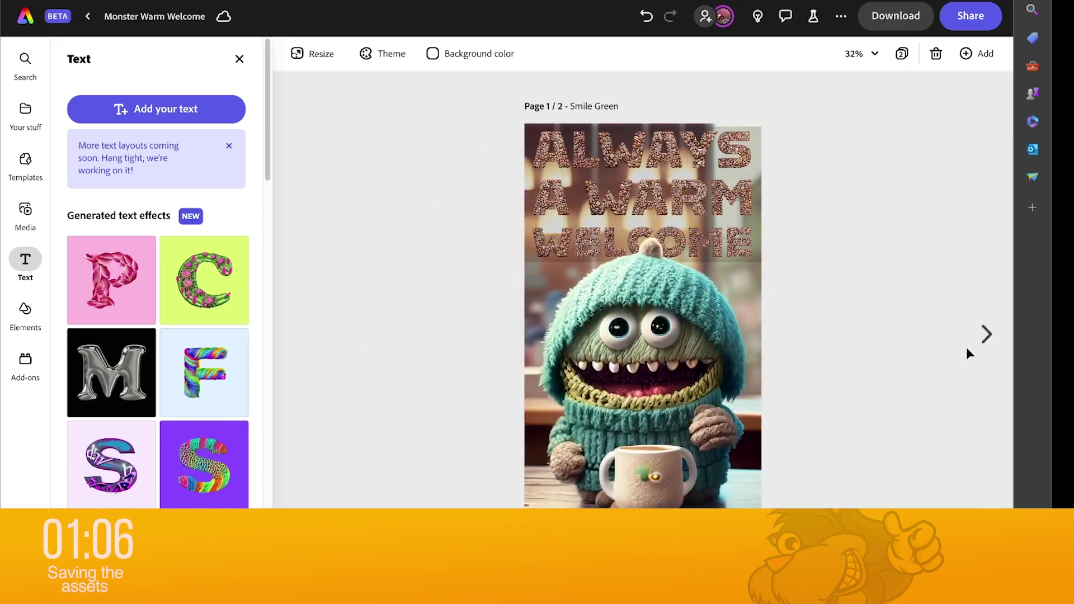
- Download all pages of the Monster Warm Welcome design in PNG format
left_click(986, 334)
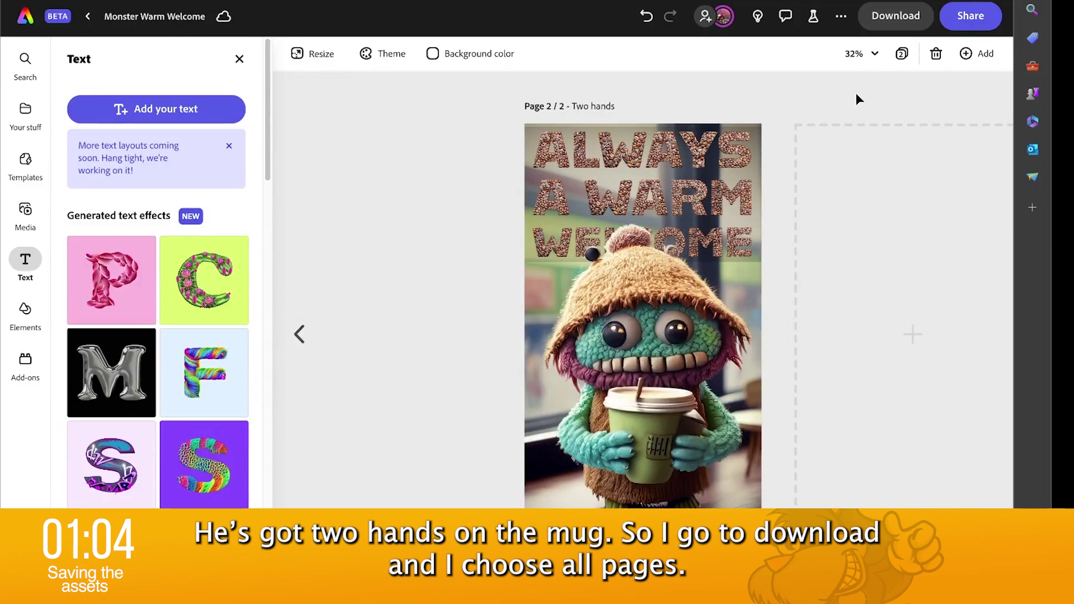
left_click(895, 16)
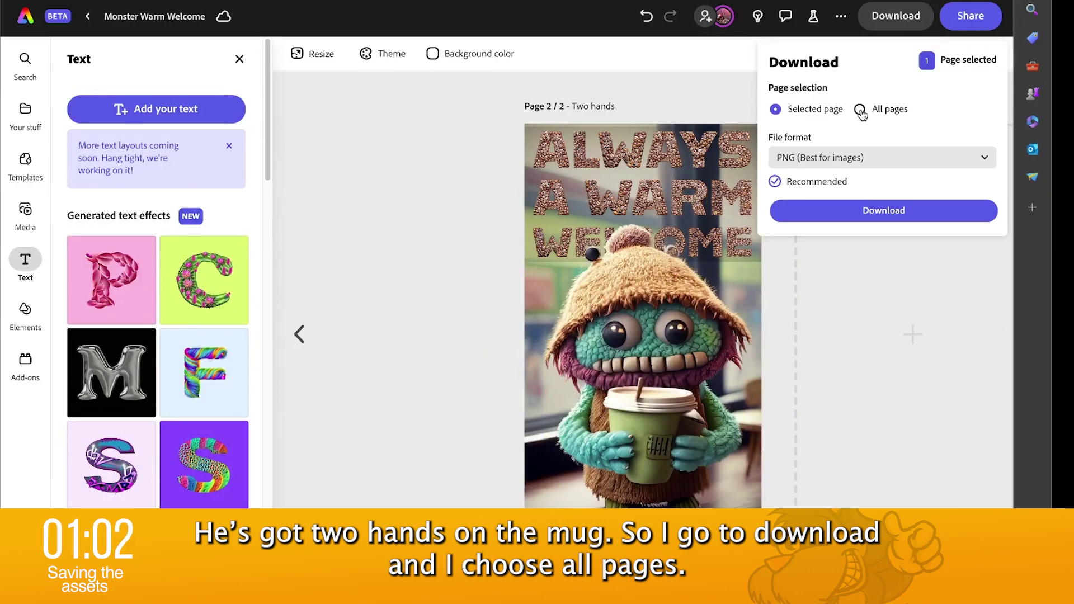
left_click(860, 110)
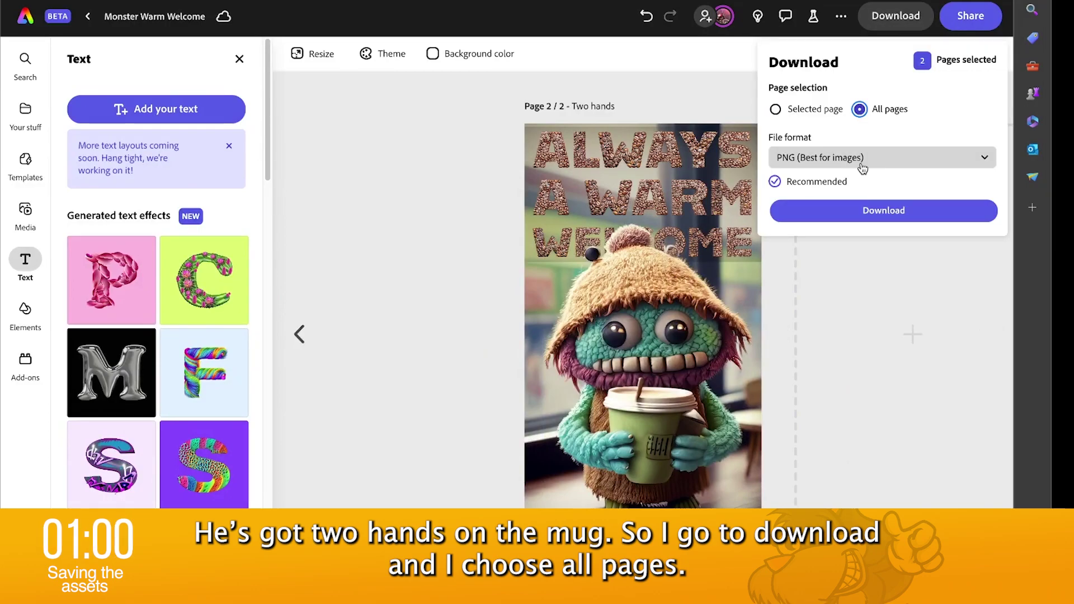
left_click(885, 157)
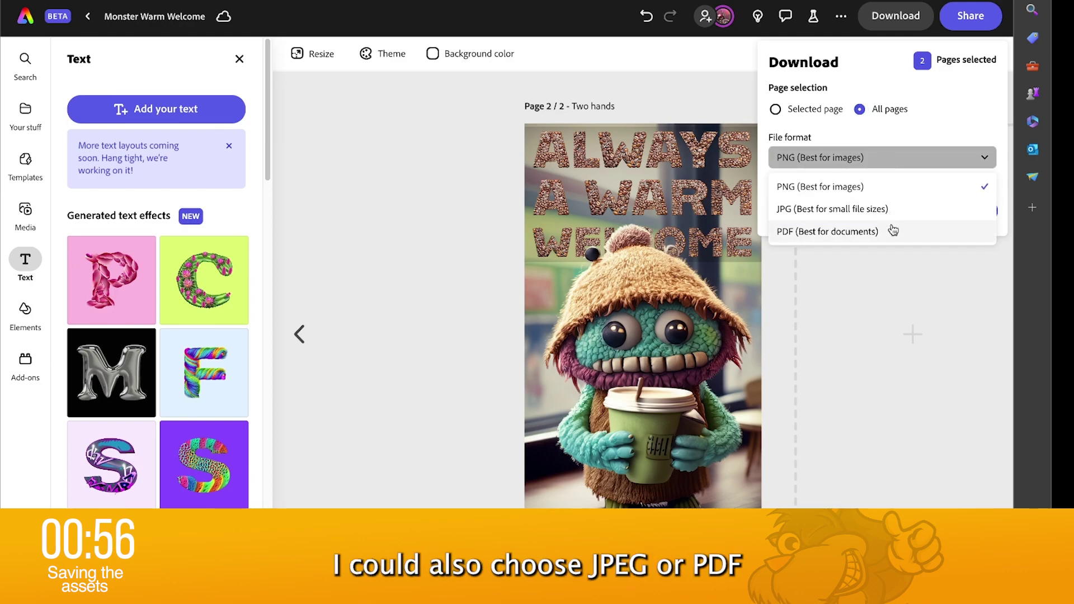
left_click(880, 161)
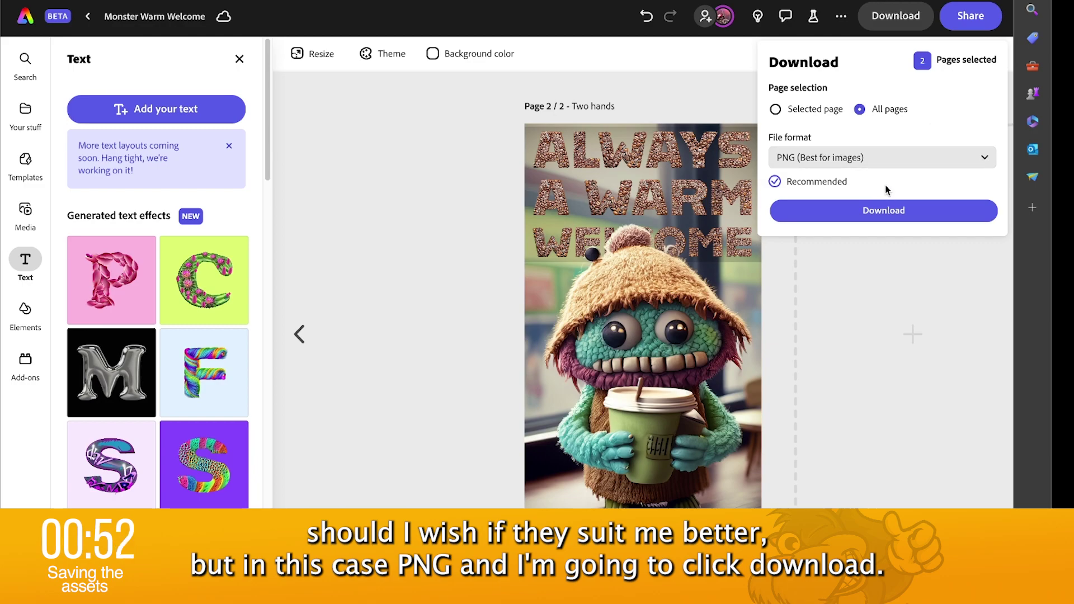
left_click(886, 213)
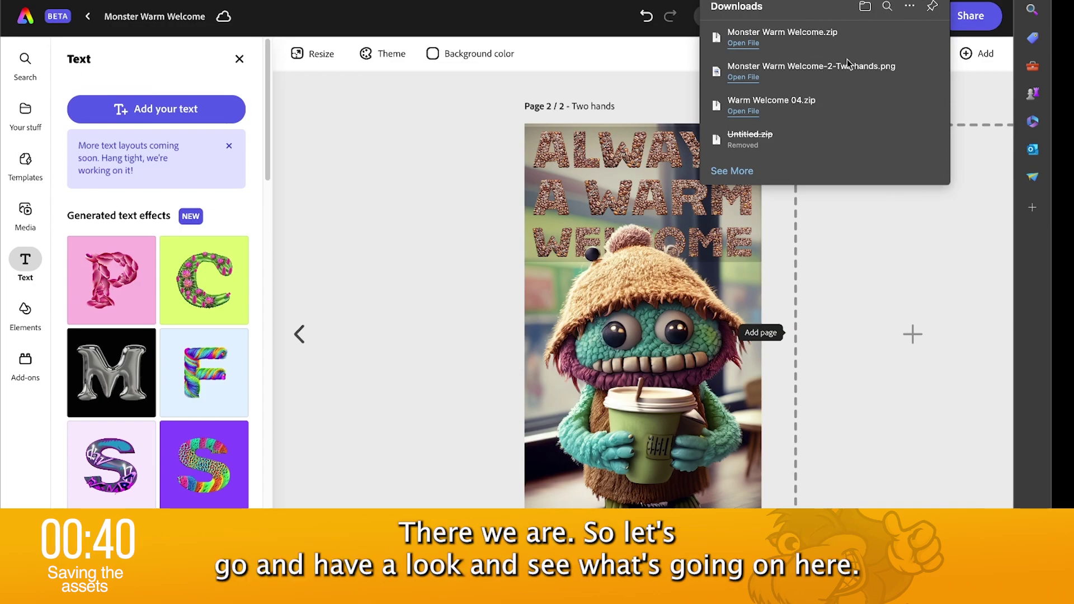
- Show the downloaded Monster Warm Welcome.zip in Finder, unzip it, and check the page images in the extracted folder
left_click(884, 36)
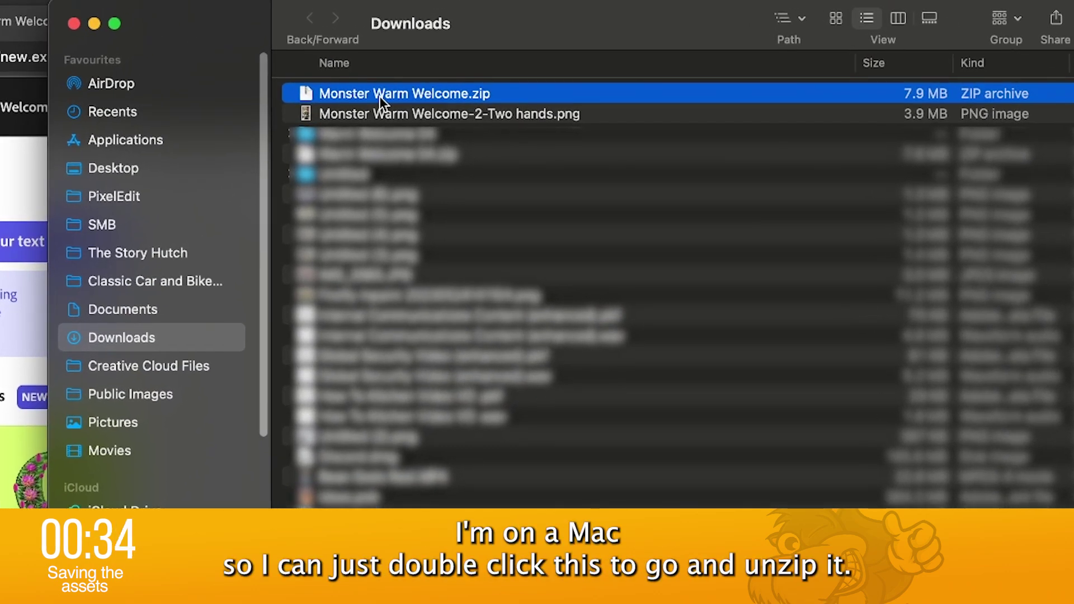
double_click(380, 93)
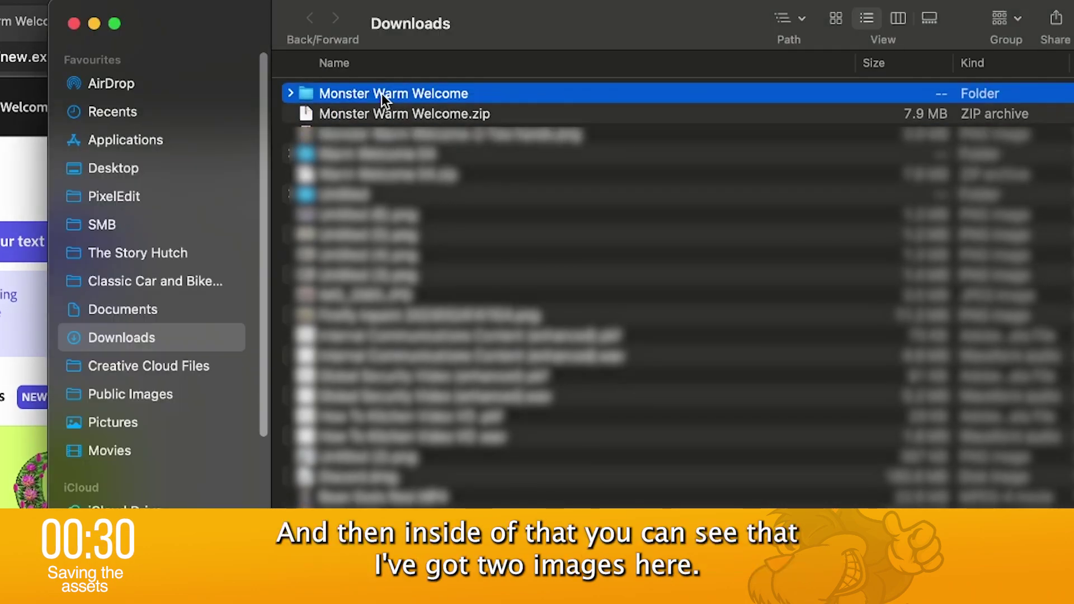
double_click(381, 94)
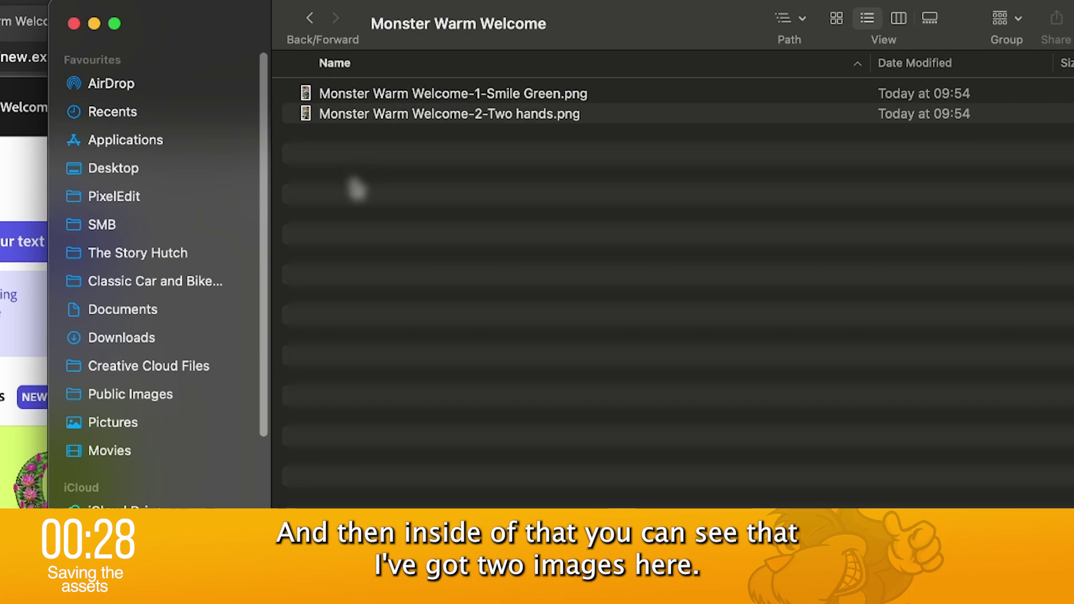
left_click(408, 117)
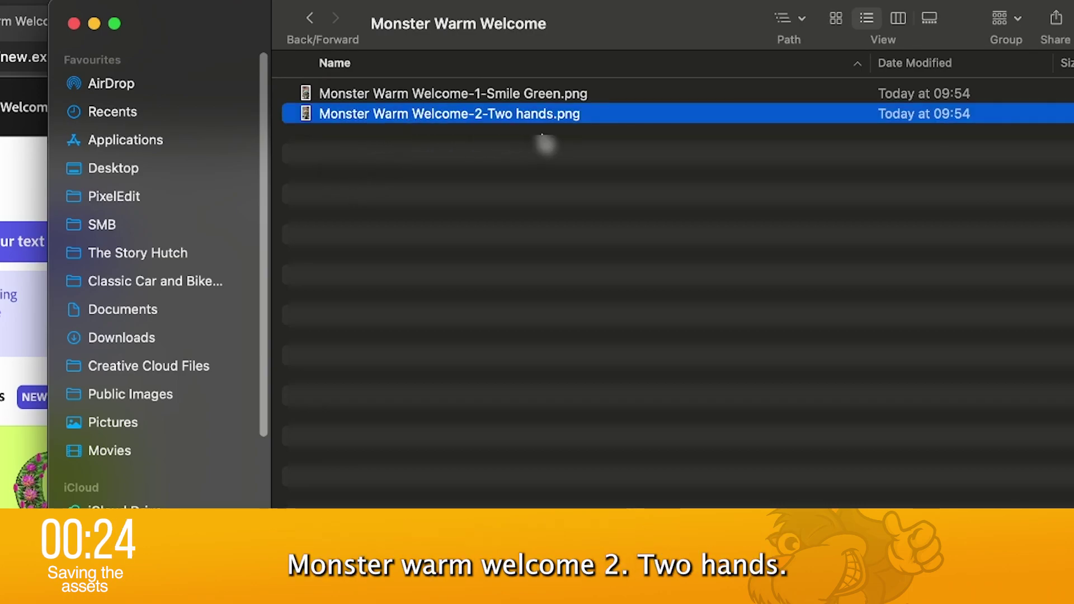
left_click(445, 100)
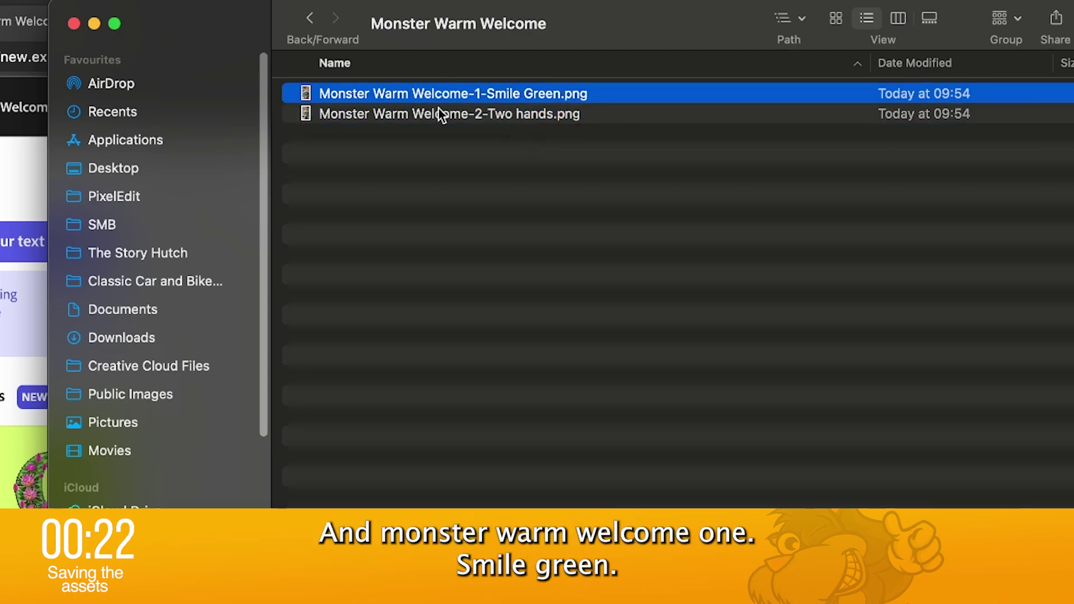